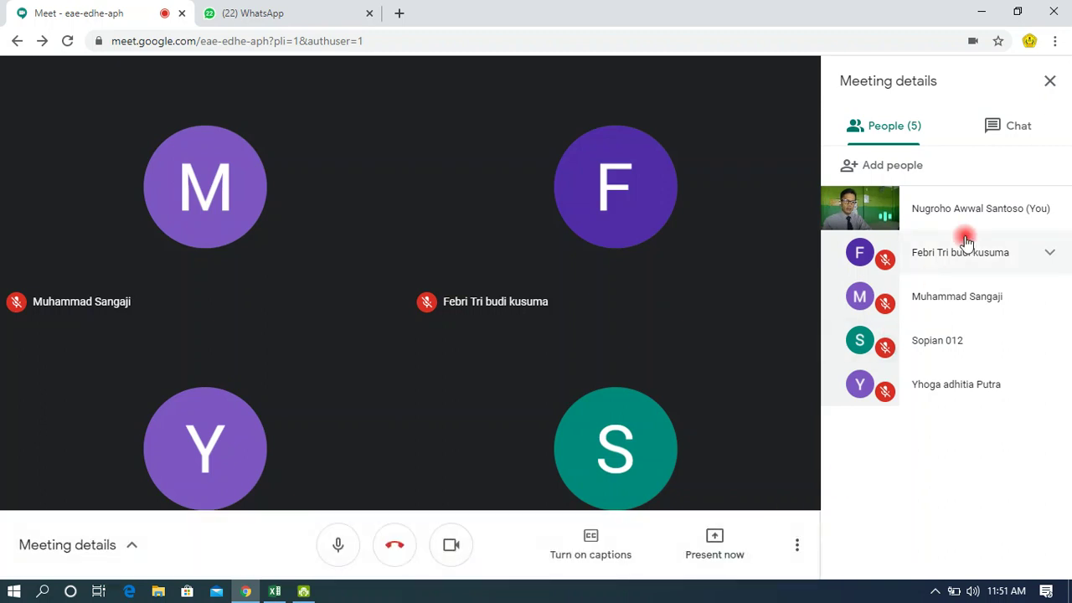
Send 'Microsoft Word' to everyone in the meeting chat, then go back to the People list.
left_click(1013, 126)
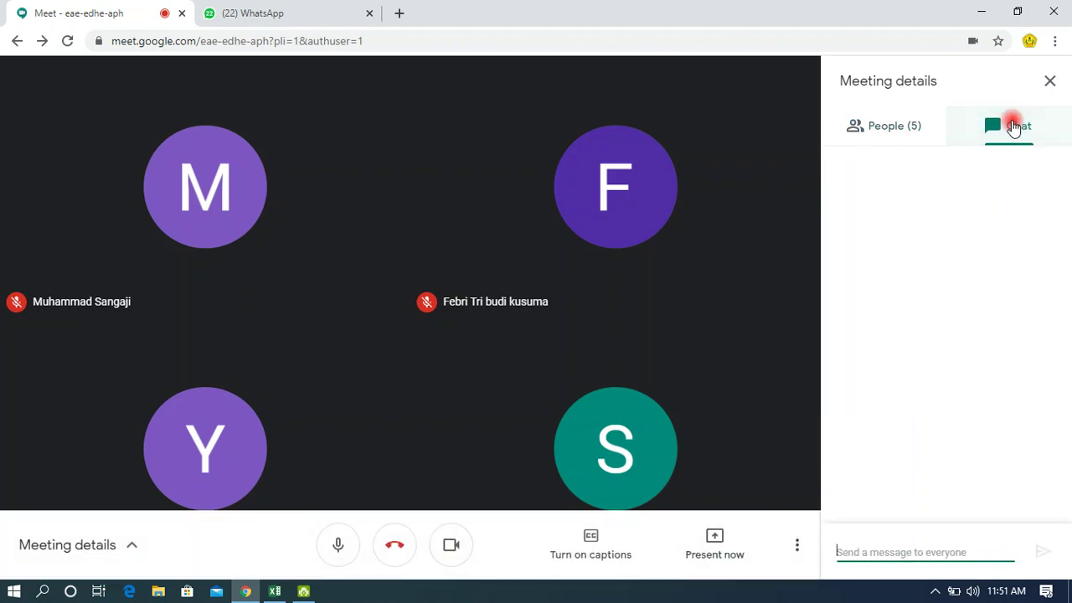
type("Micro")
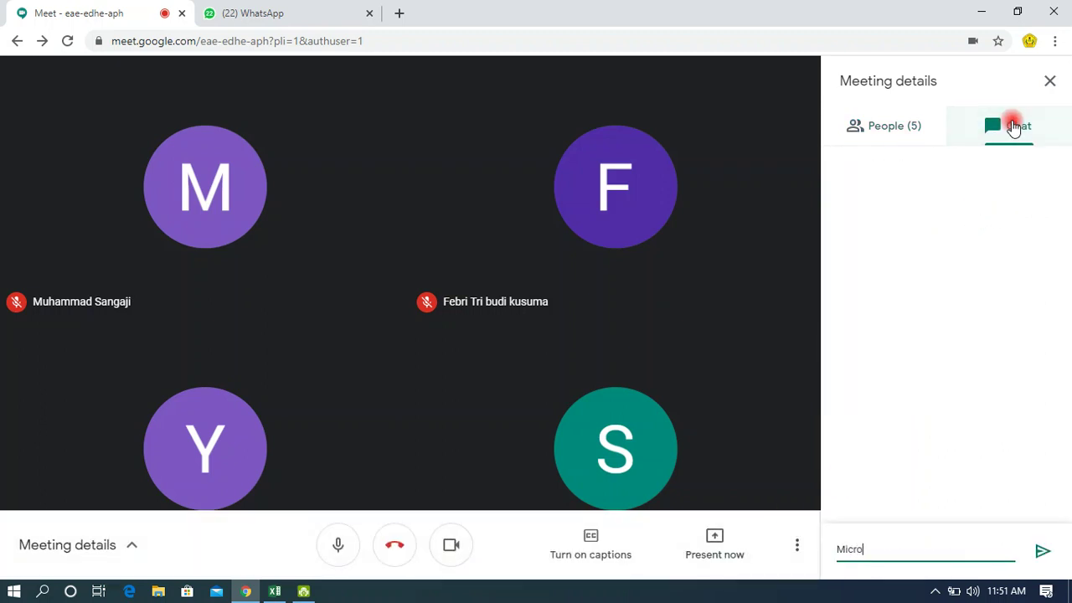
type("soft Word")
key("Return")
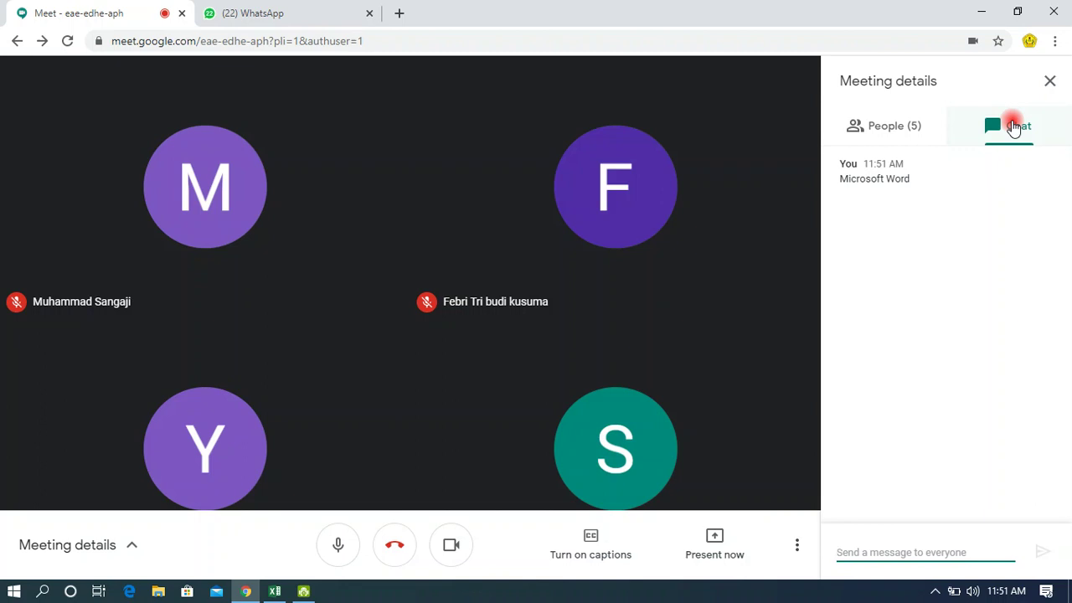
left_click(890, 127)
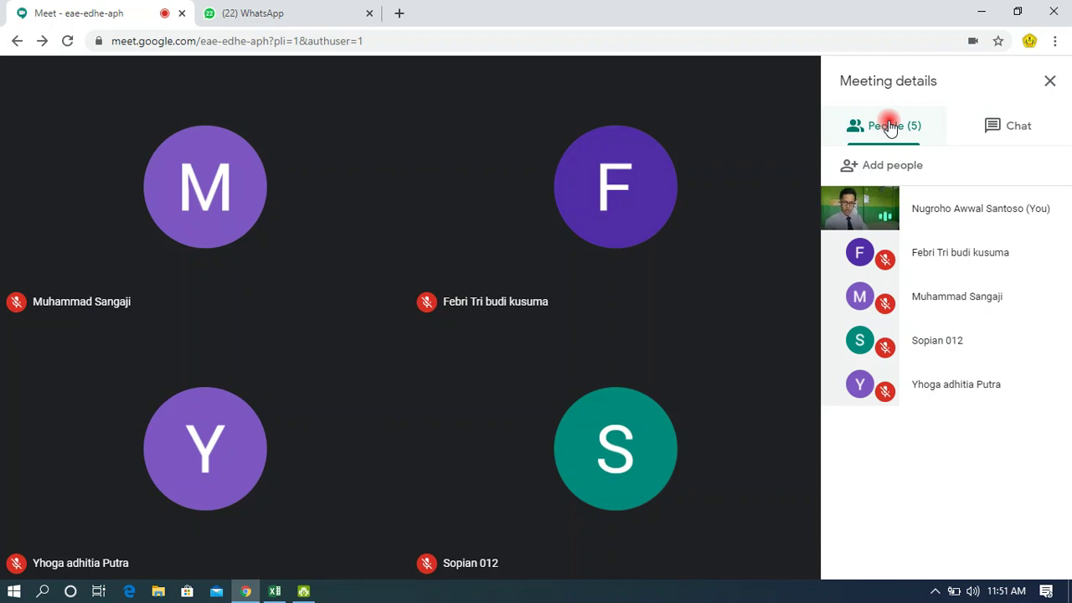
Open the Present now menu to show the screen-sharing choices.
mouse_move(648, 192)
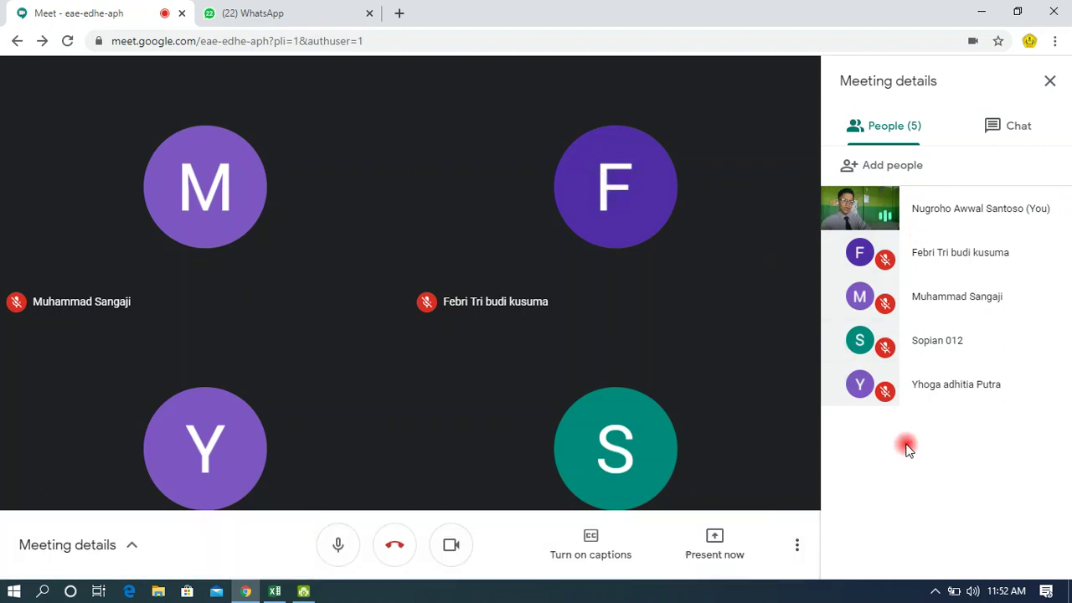
left_click(712, 540)
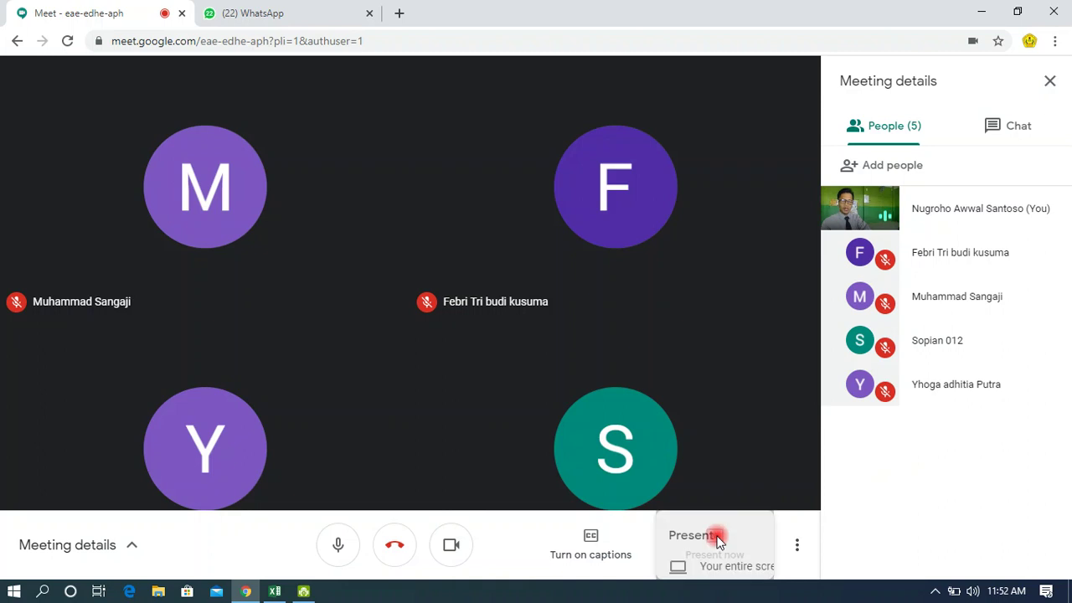
Share your entire screen with the meeting and admit the person waiting to join.
left_click(712, 407)
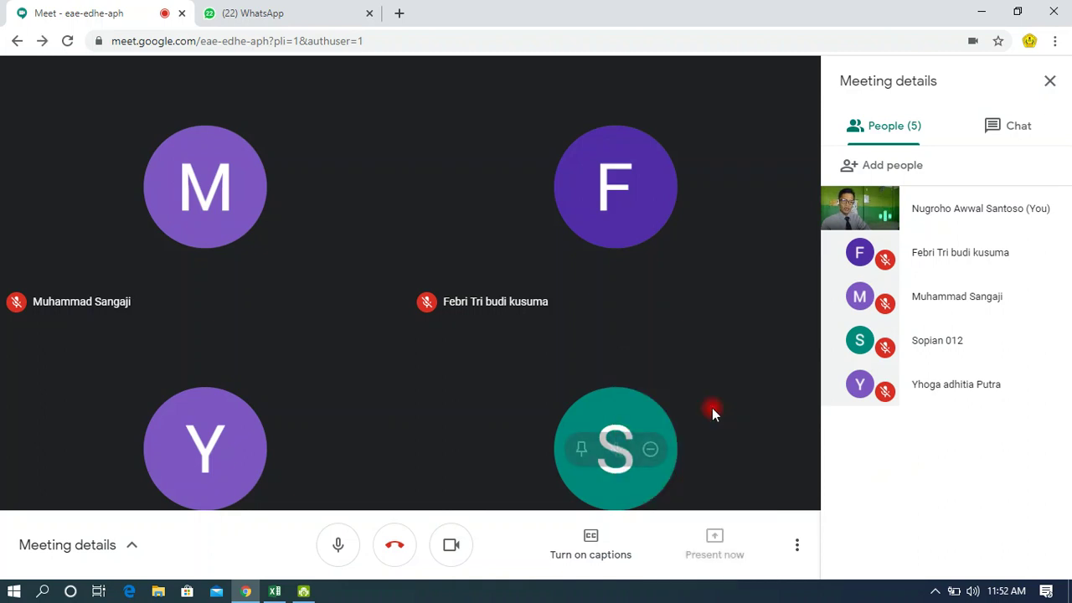
left_click(544, 256)
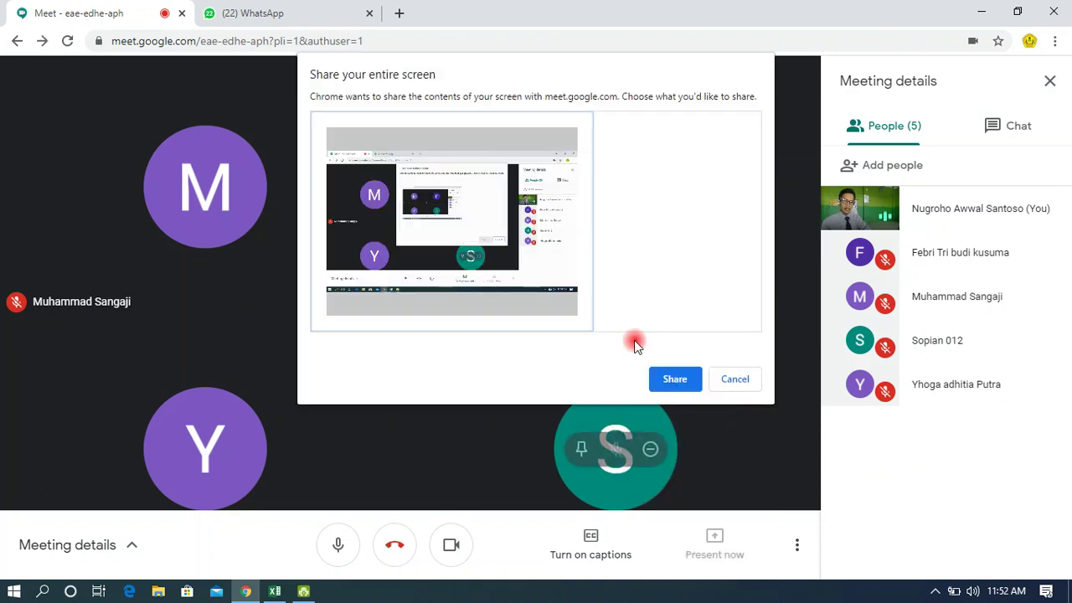
left_click(675, 379)
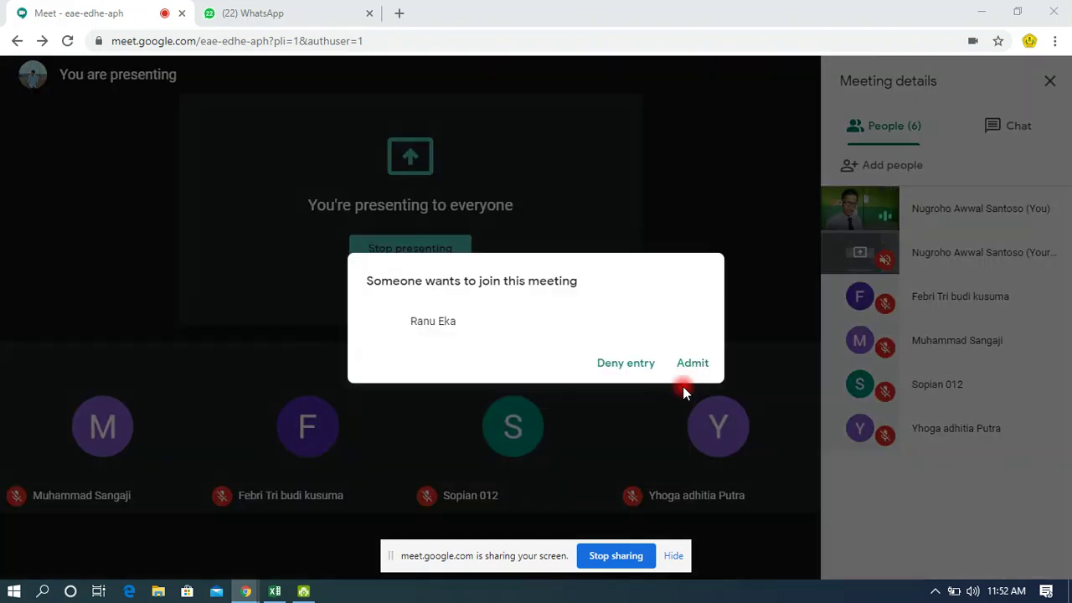
left_click(690, 363)
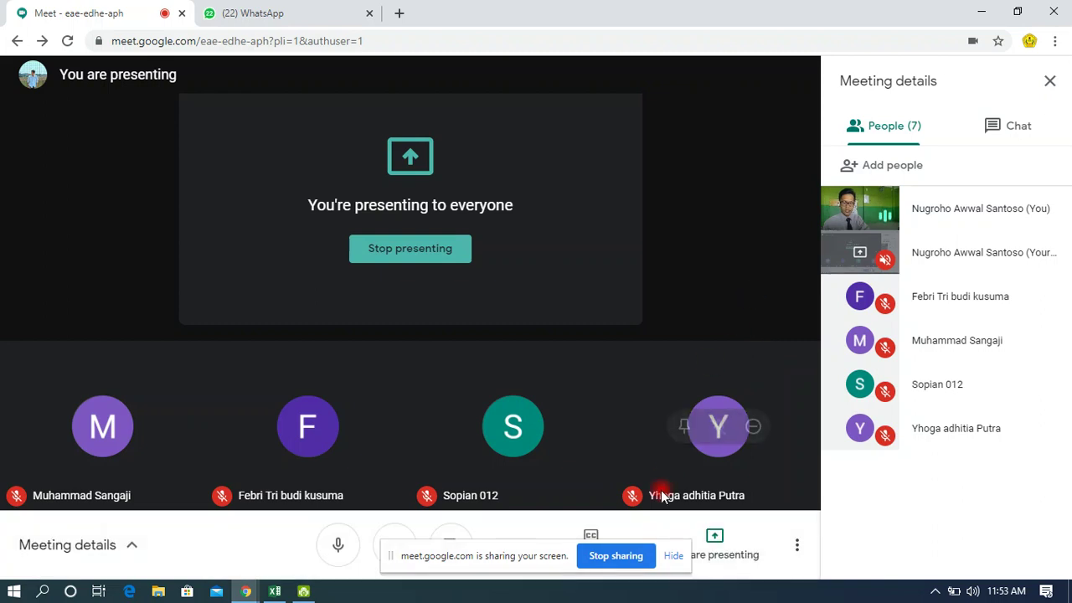
Hide the 'meet.google.com is sharing your screen' bar.
left_click(672, 553)
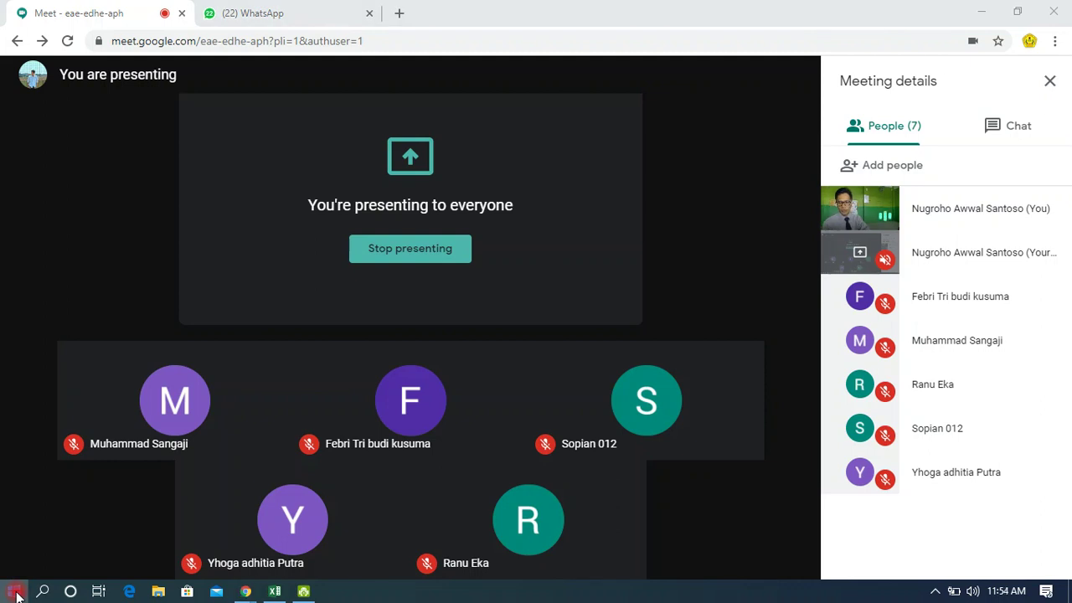
Search the Start menu for 'microsoft word' and launch Word 2016.
left_click(16, 592)
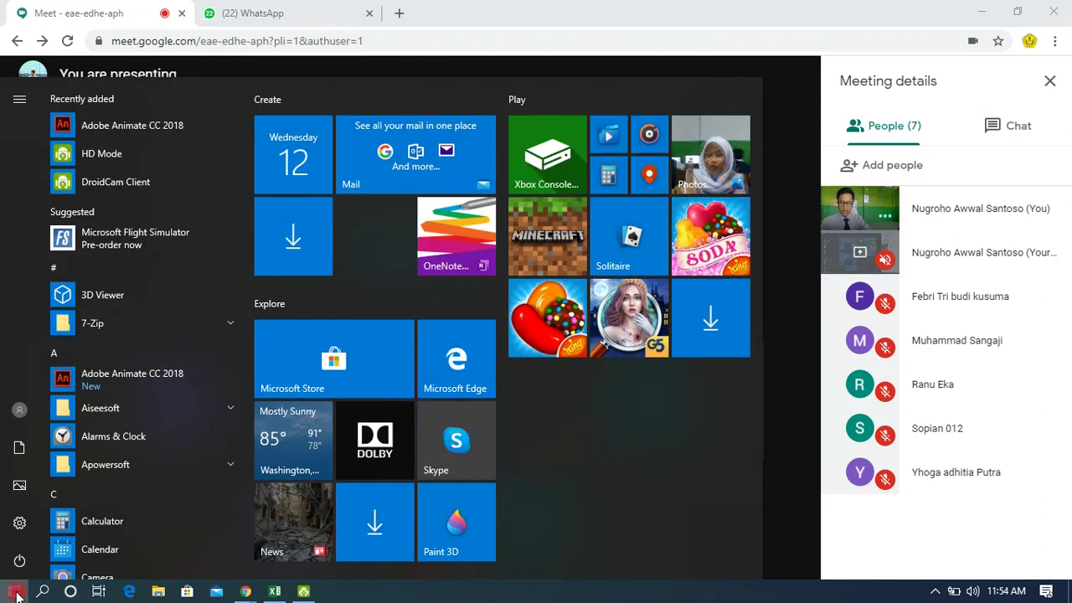
type("microsoftword")
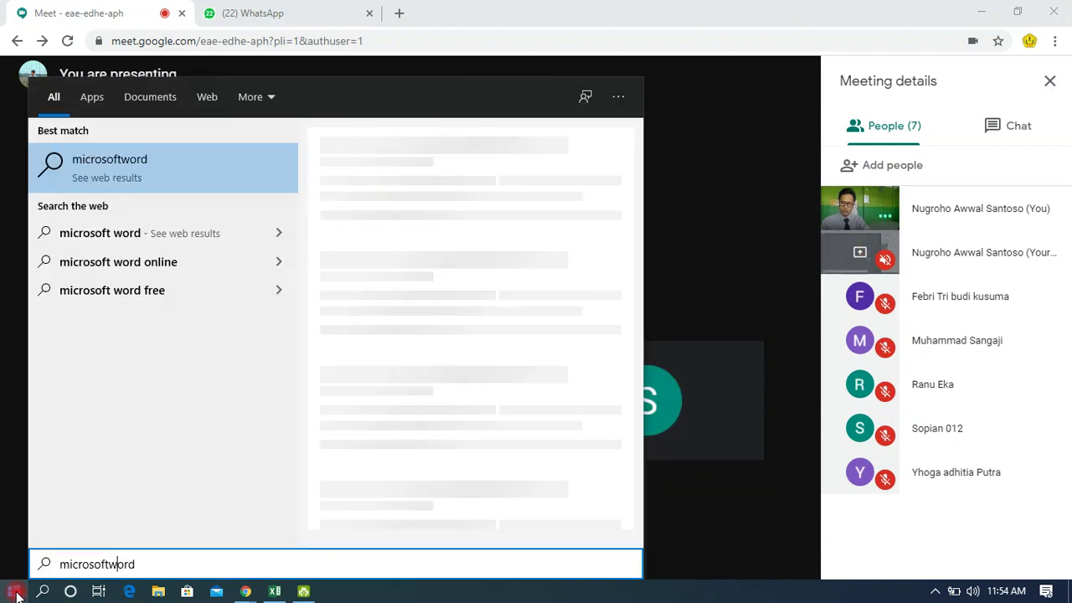
key("Left")
key("Left")
key("Left")
key("Left")
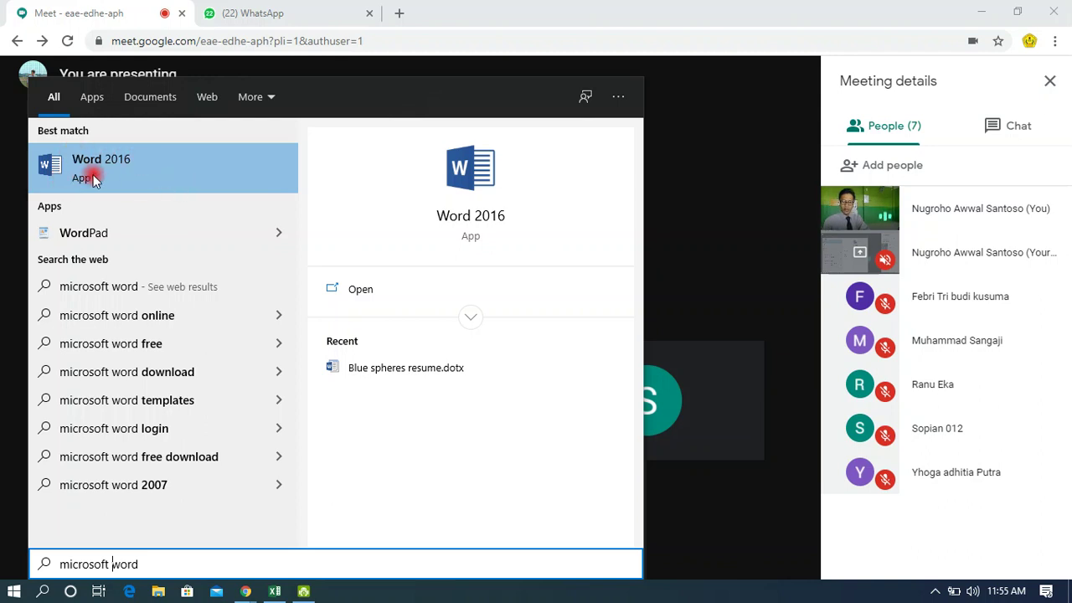
left_click(187, 485)
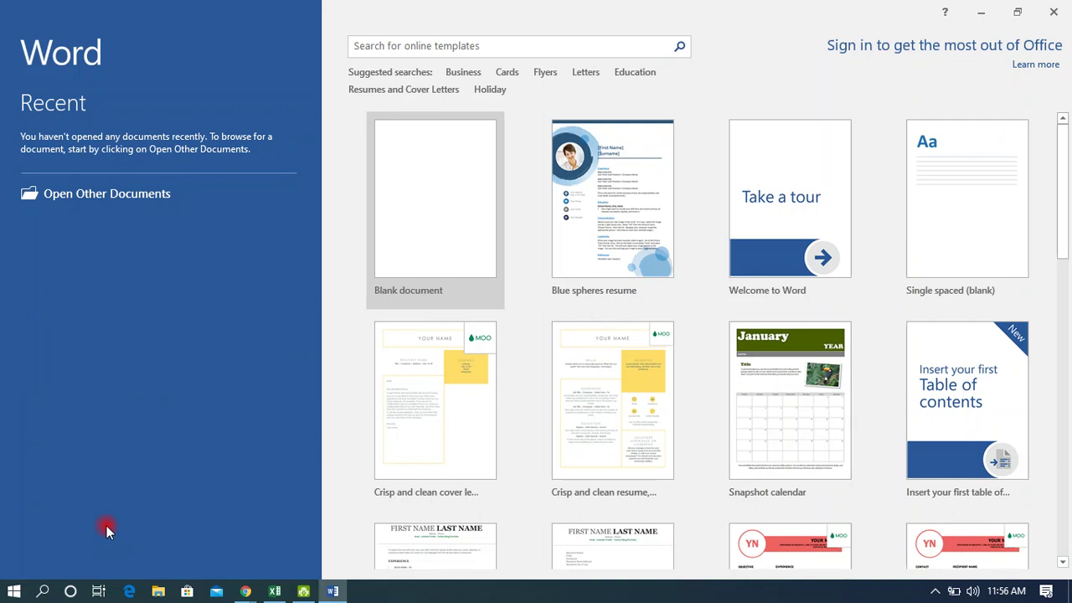
Return to the running Word 2016 window and create a blank document, Document1.
left_click(4, 594)
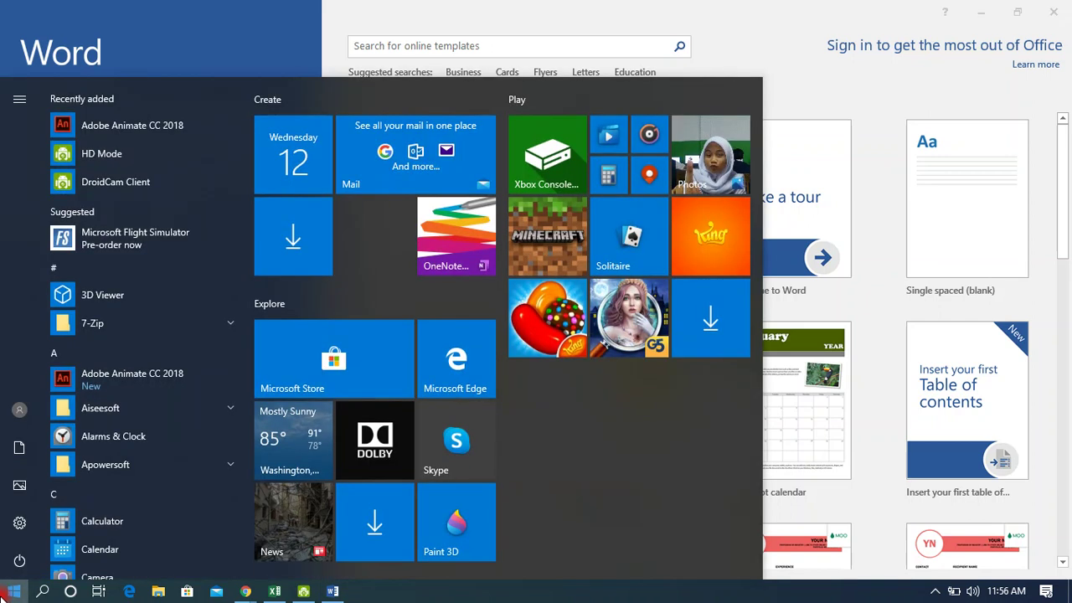
type("word")
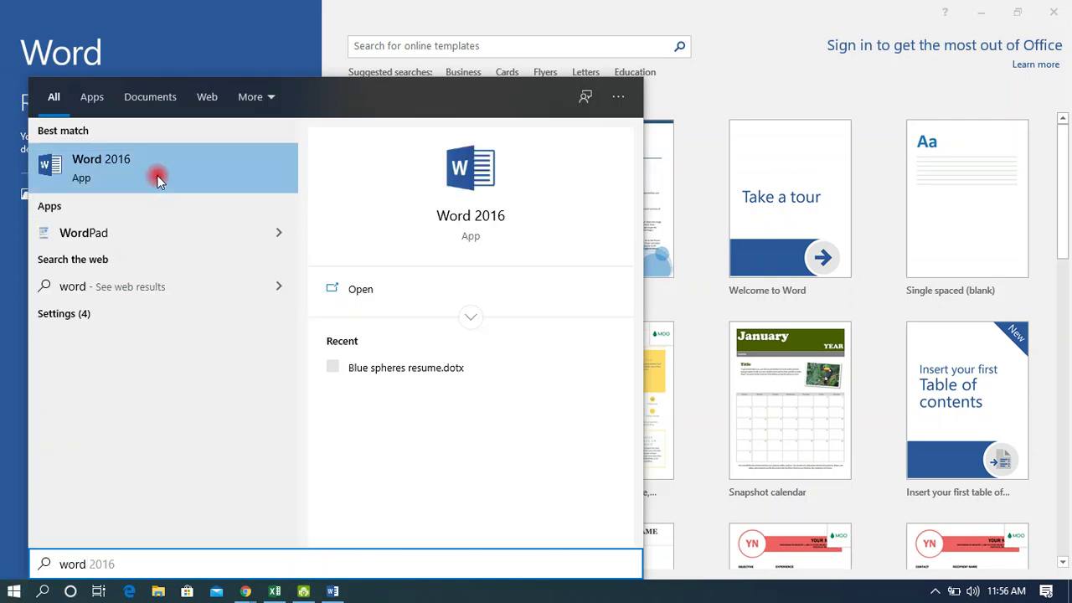
left_click(299, 46)
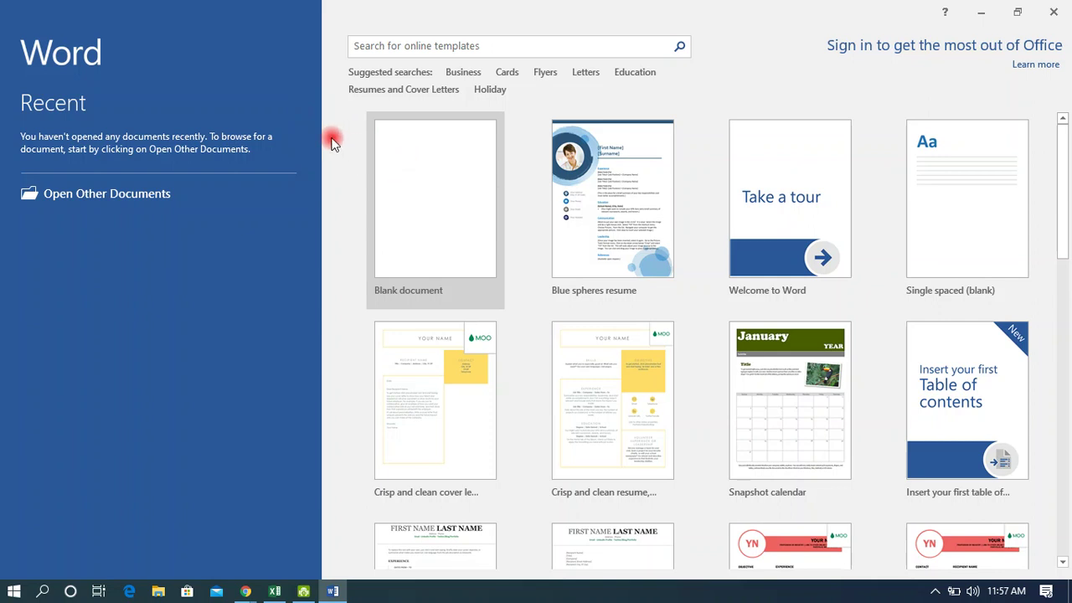
left_click(455, 175)
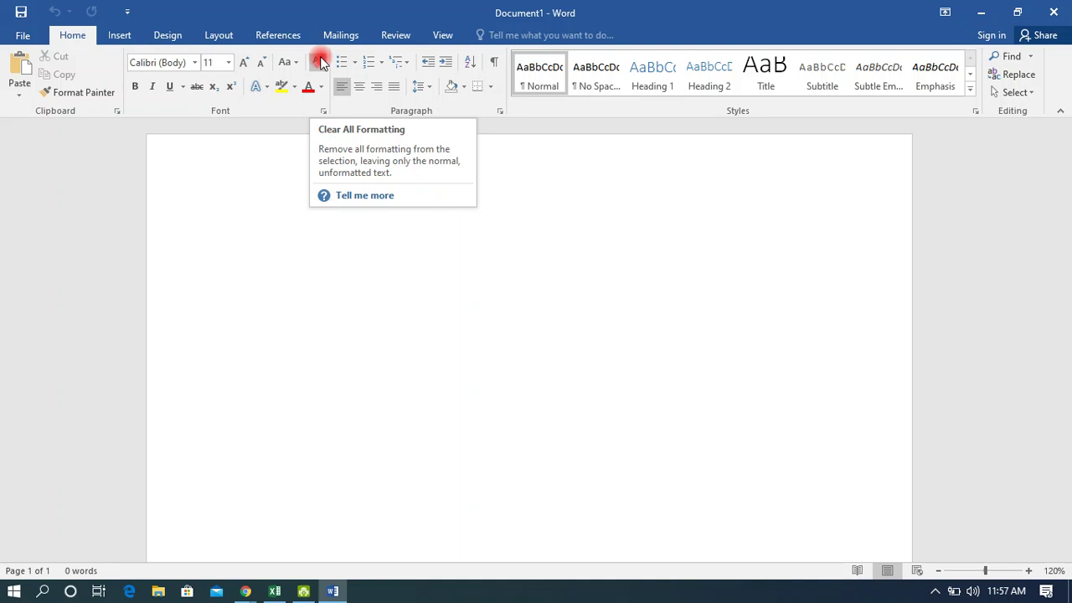
Admit the waiting person in Google Meet, then go back to the empty Word document.
key("alt+Tab")
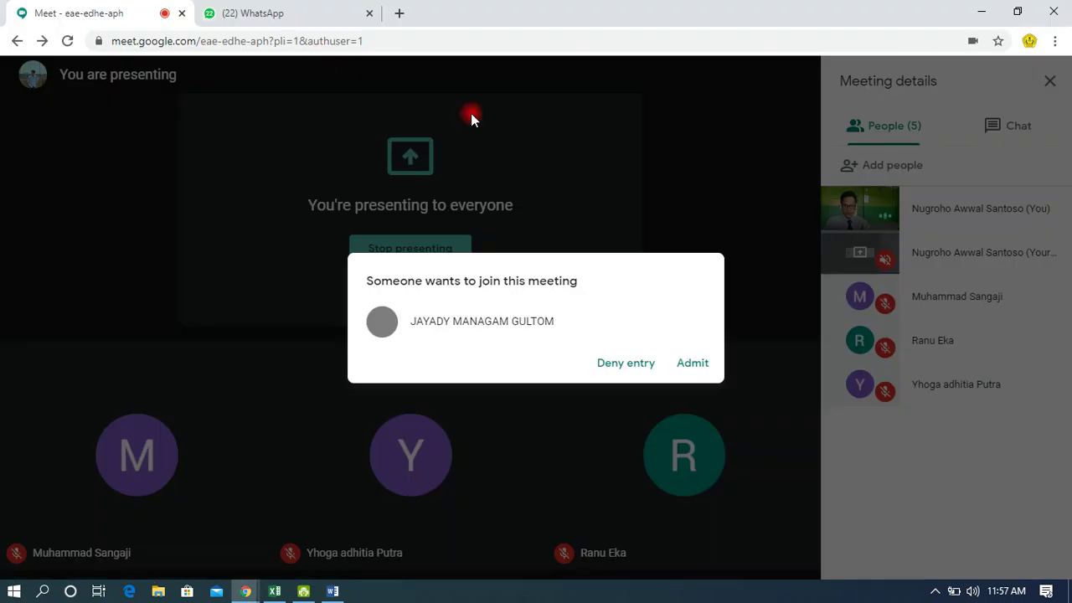
left_click(699, 364)
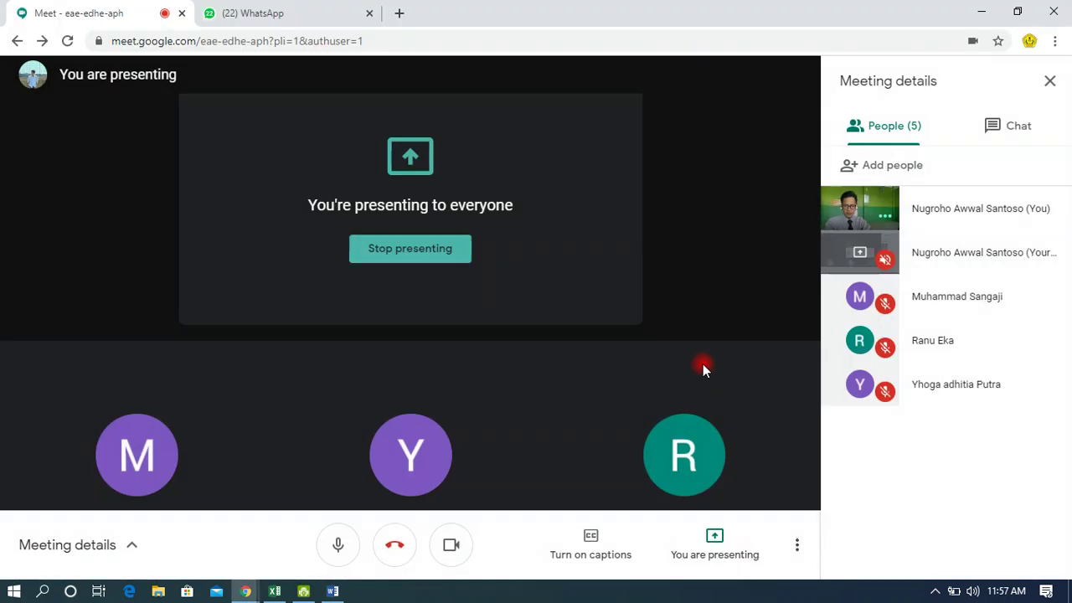
key("alt+Tab")
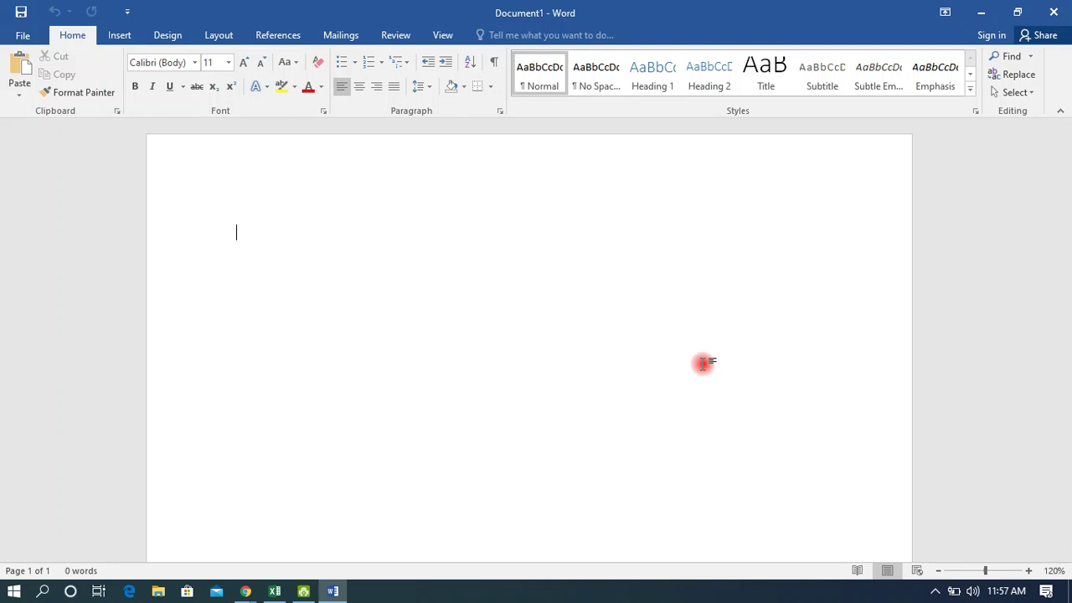
Create another blank Word document, Document2, from File > New.
left_click(21, 35)
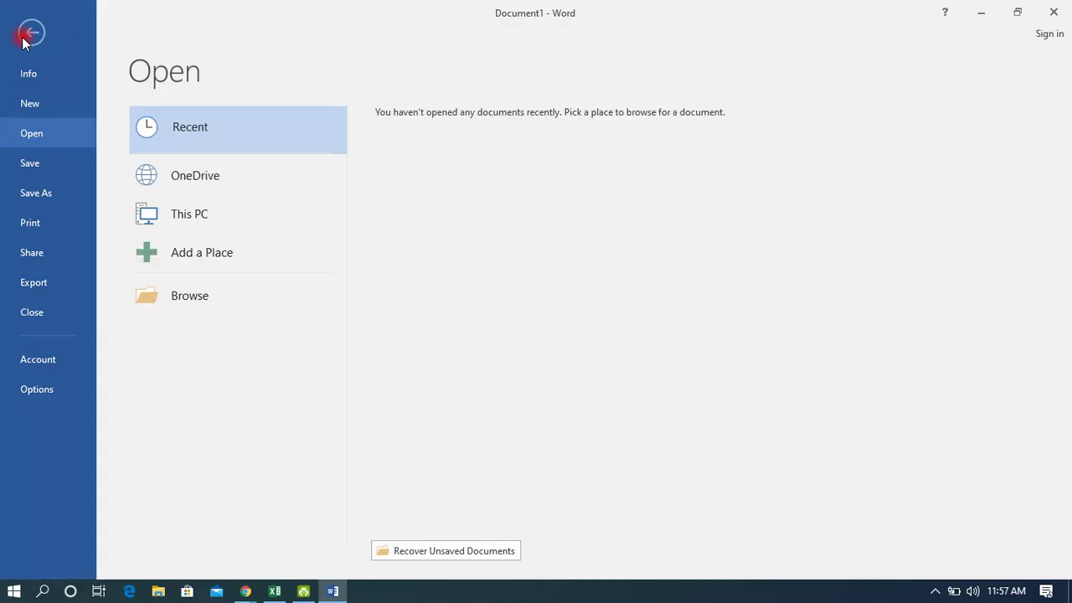
left_click(46, 106)
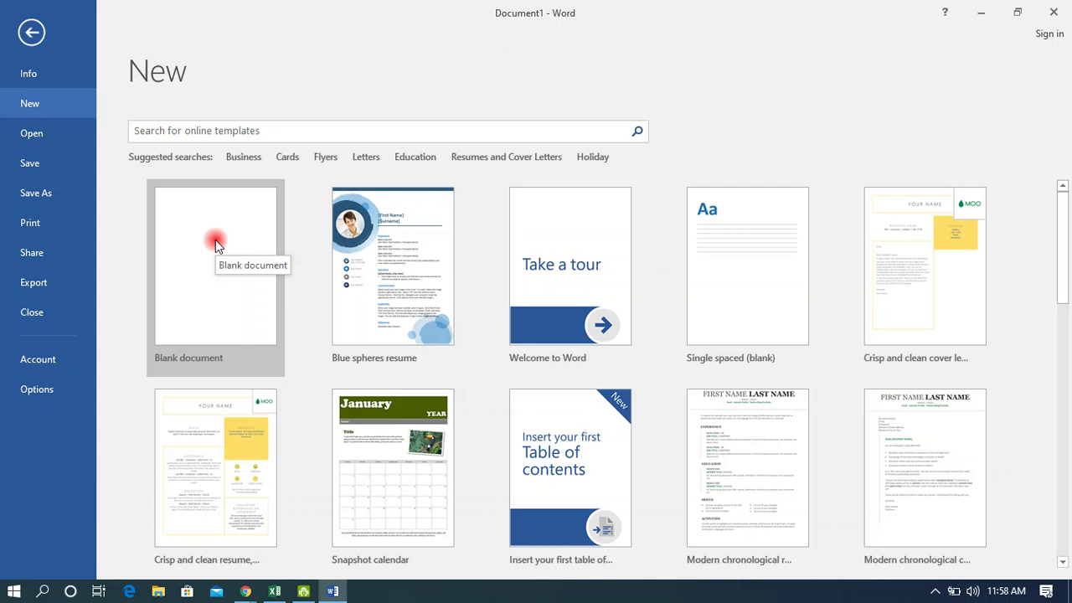
left_click(31, 33)
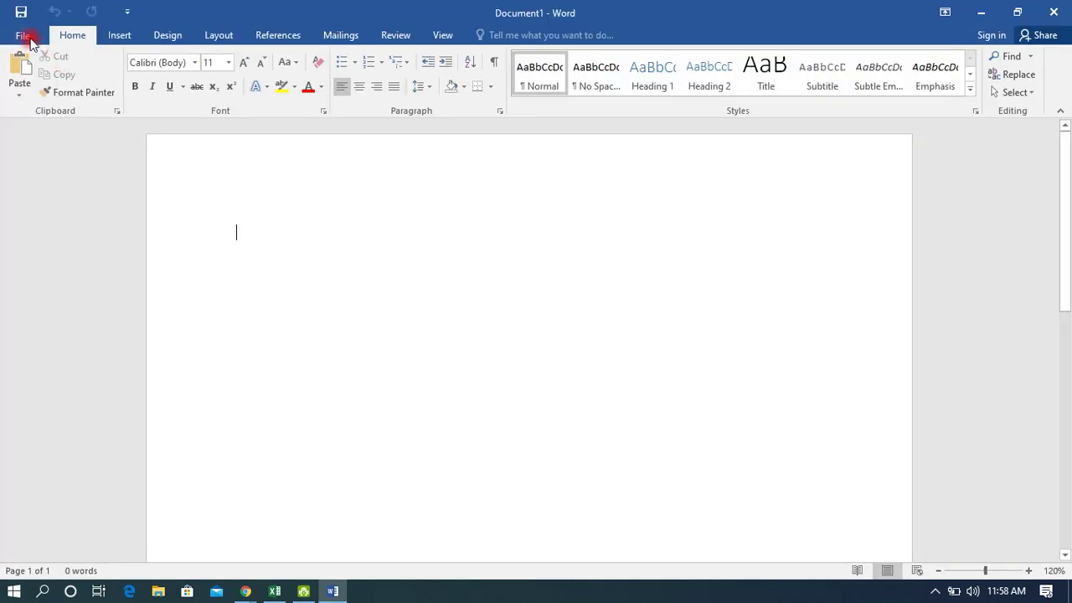
left_click(30, 37)
left_click(30, 106)
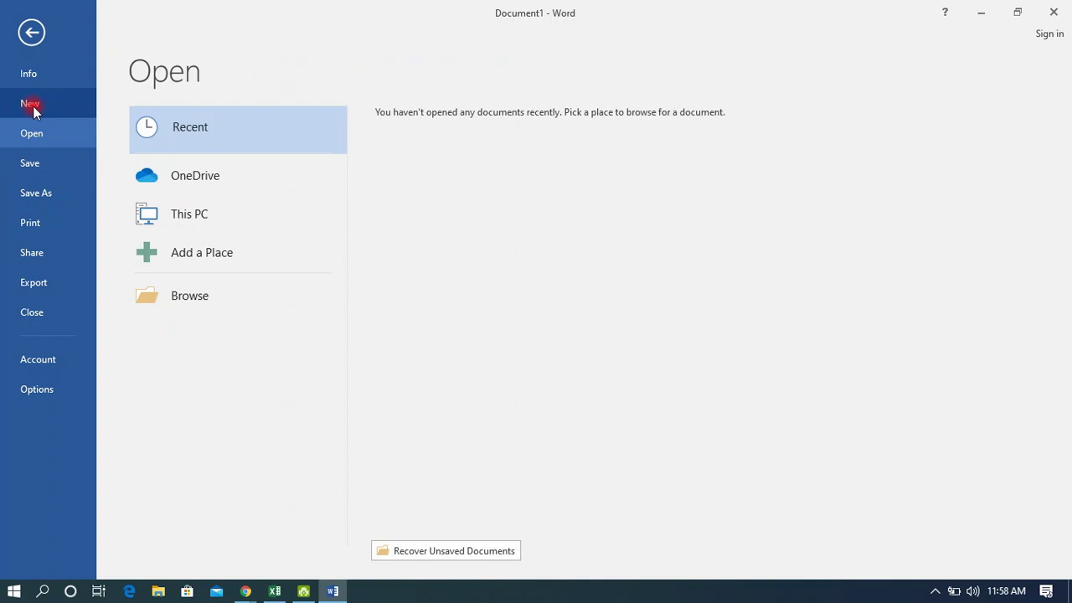
left_click(167, 241)
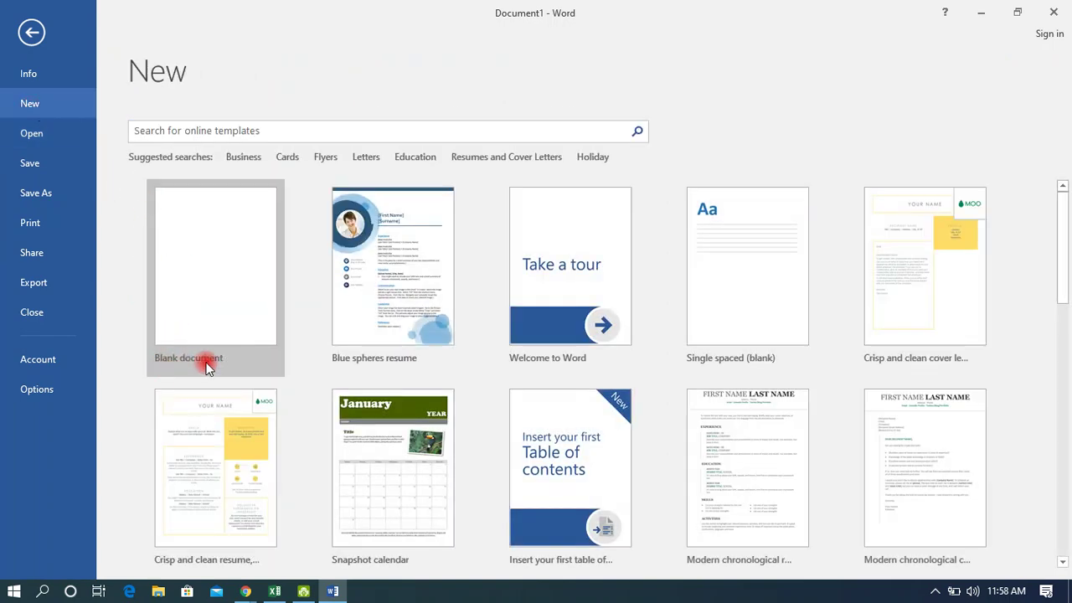
left_click(240, 313)
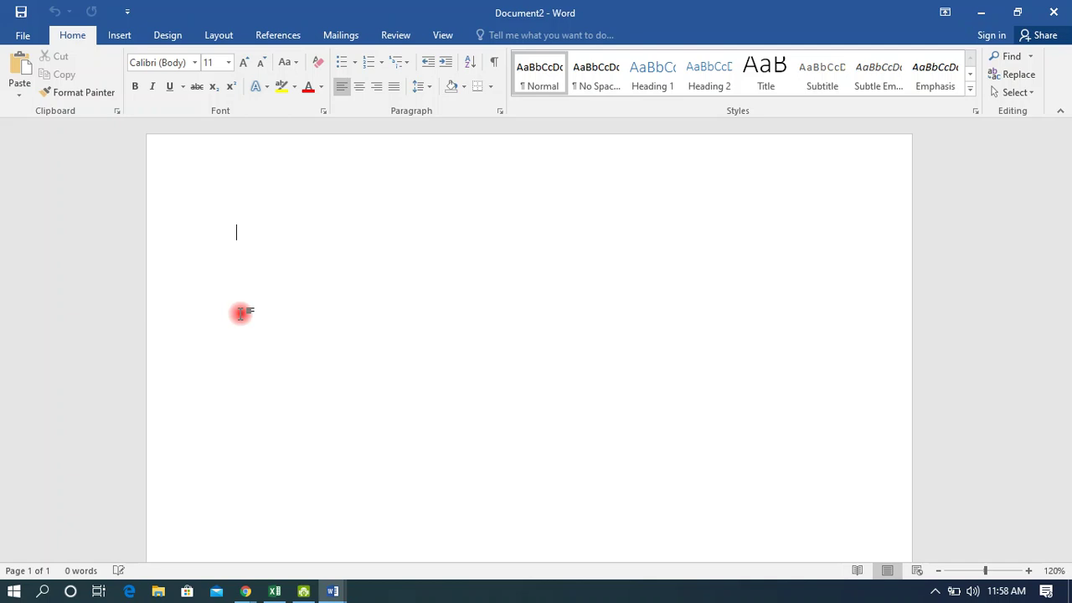
key("alt+Tab")
key("alt+Tab")
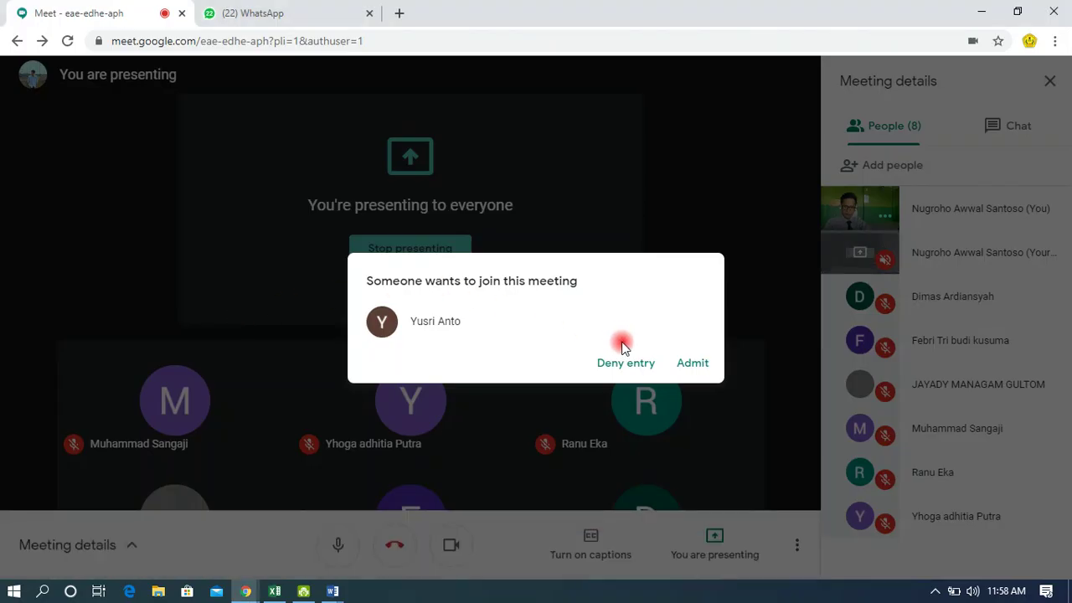
Admit the waiting person and post the chat asking for notes for assignment 'Catatan 12 Agustus 2020'.
left_click(694, 362)
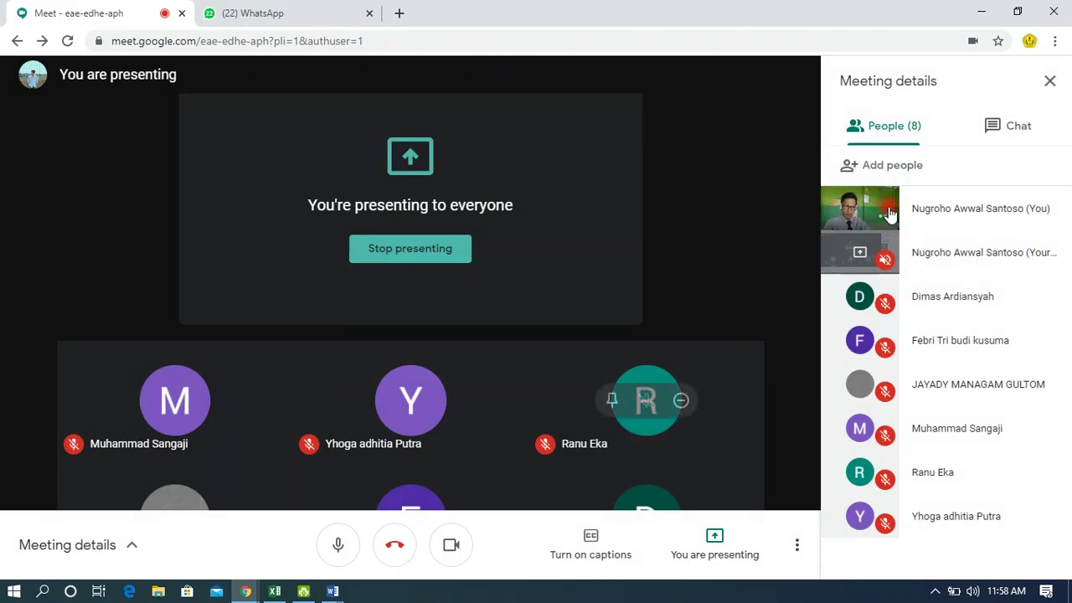
left_click(1020, 124)
type("Siapkan buku")
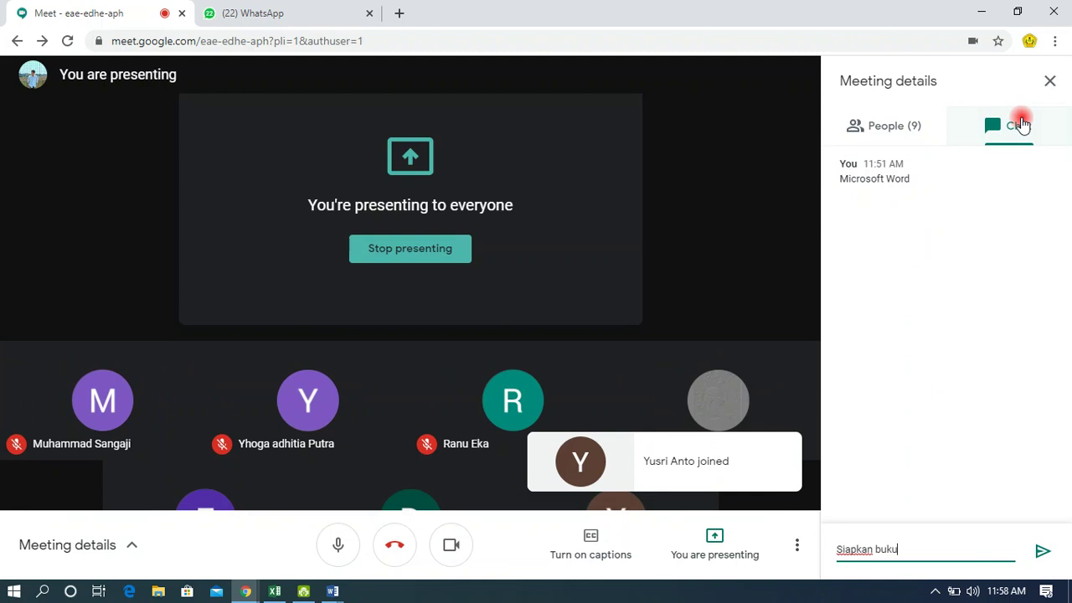
type(" catata")
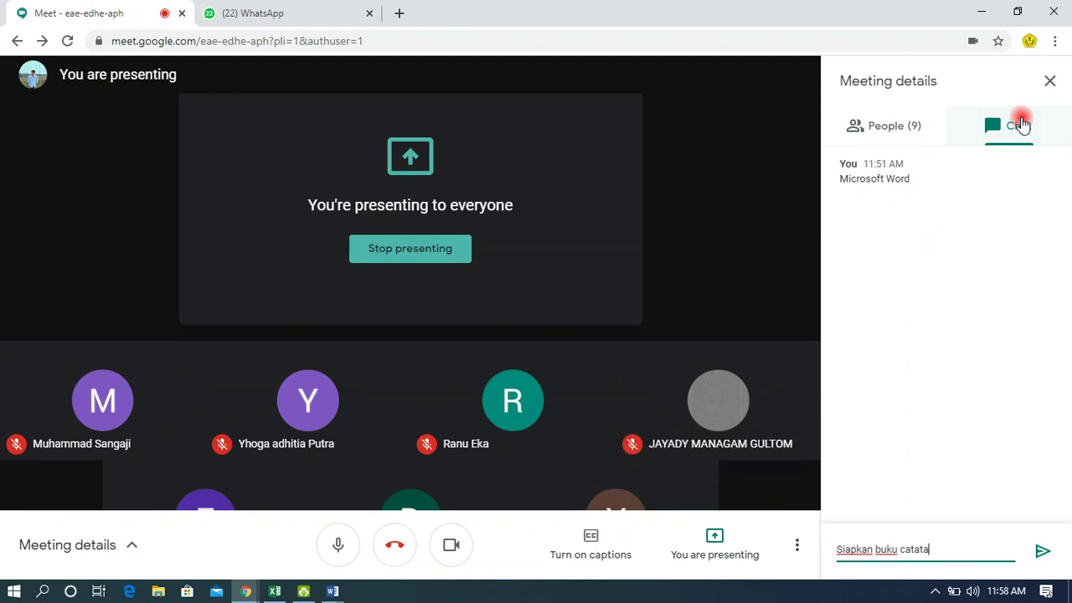
type("n dan catatab")
key("BackSpace")
type("mate")
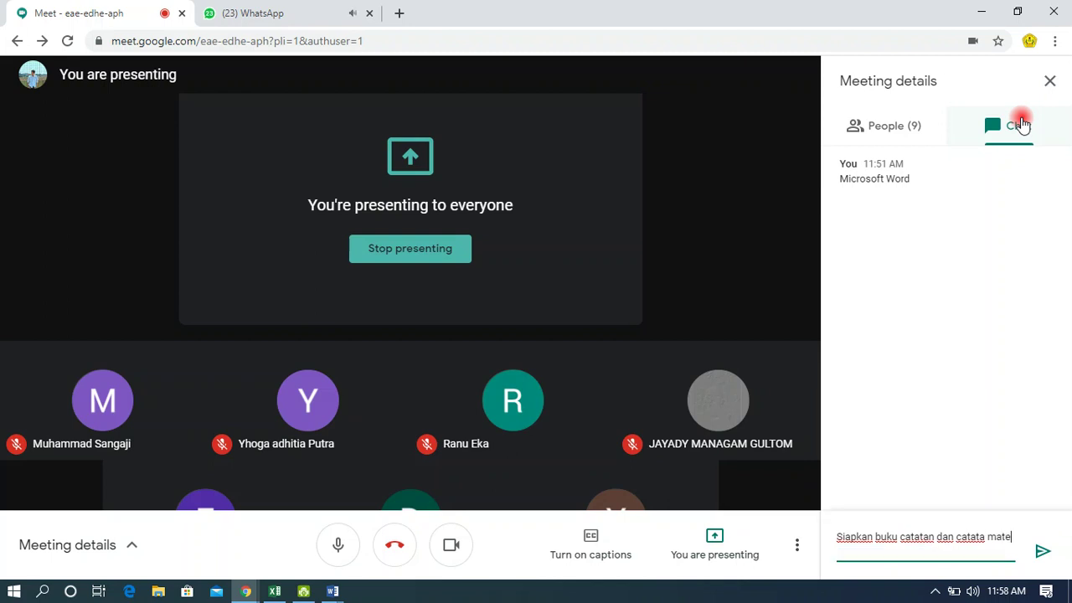
type("ri hr ini.")
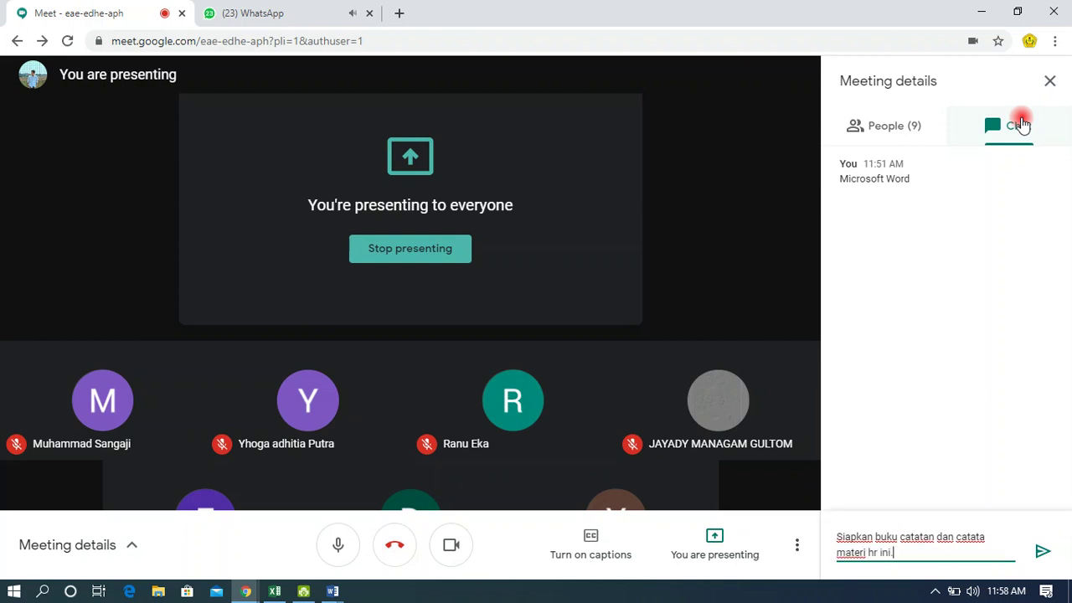
type(" Nanti dikumpulkan di Classroom")
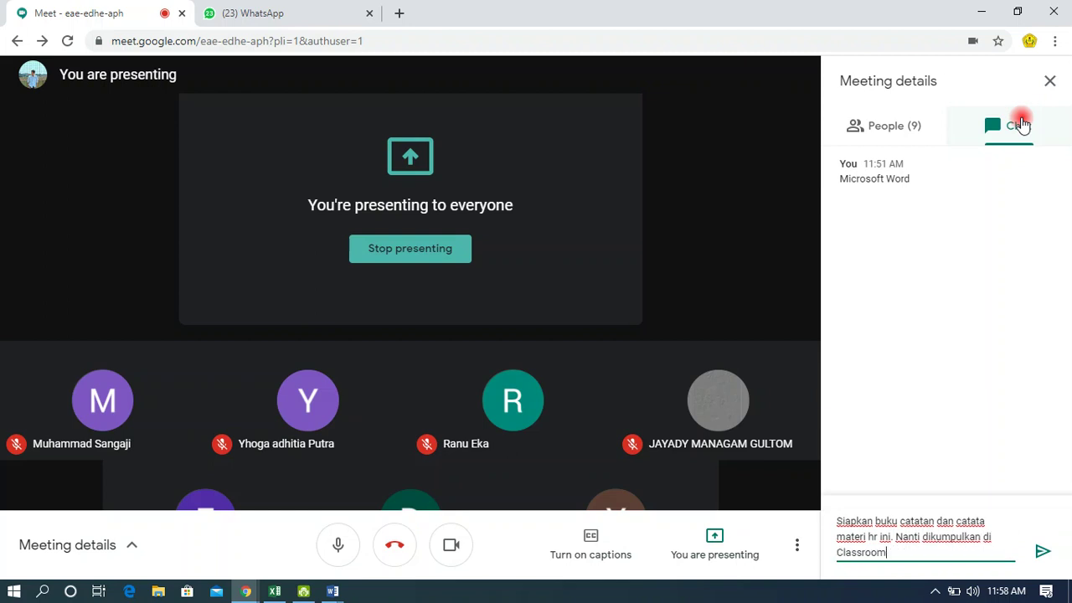
type(" dg assginment")
type(": 1")
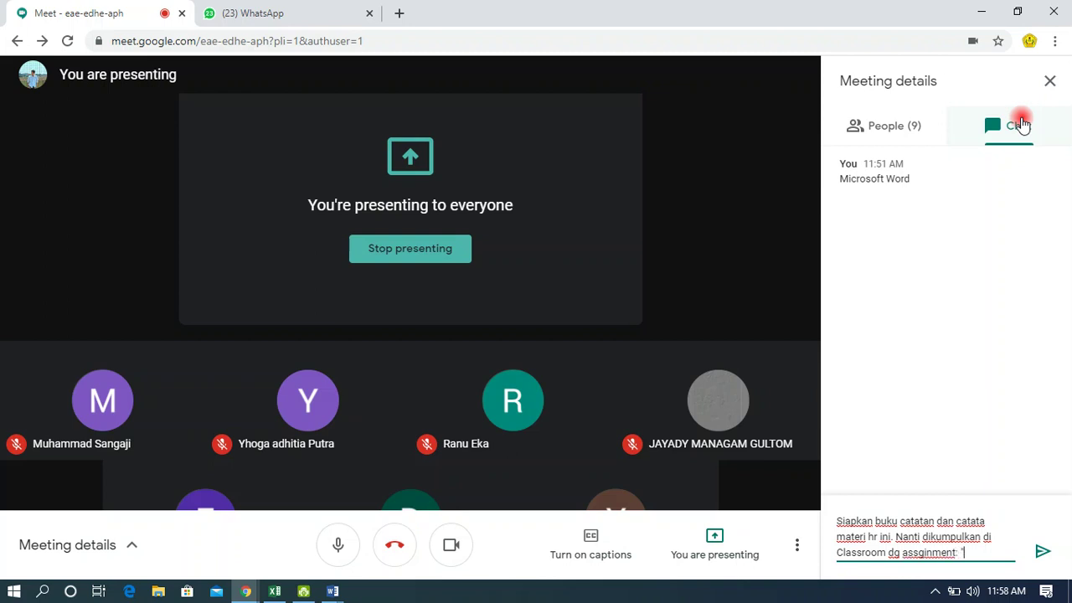
type("Catatan 12 Agustus ")
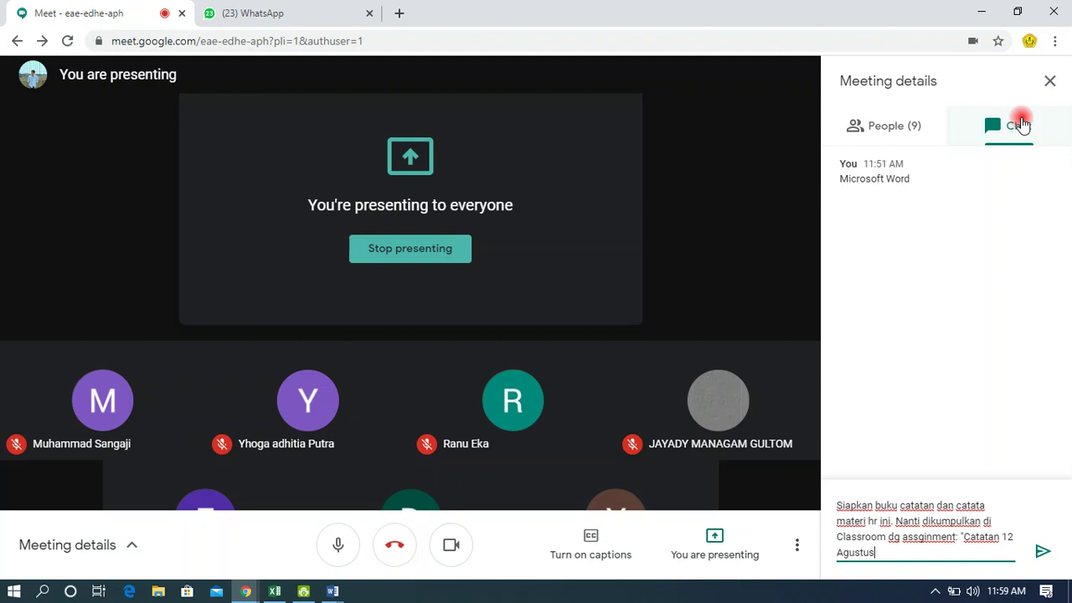
type("2020\"")
key("Return")
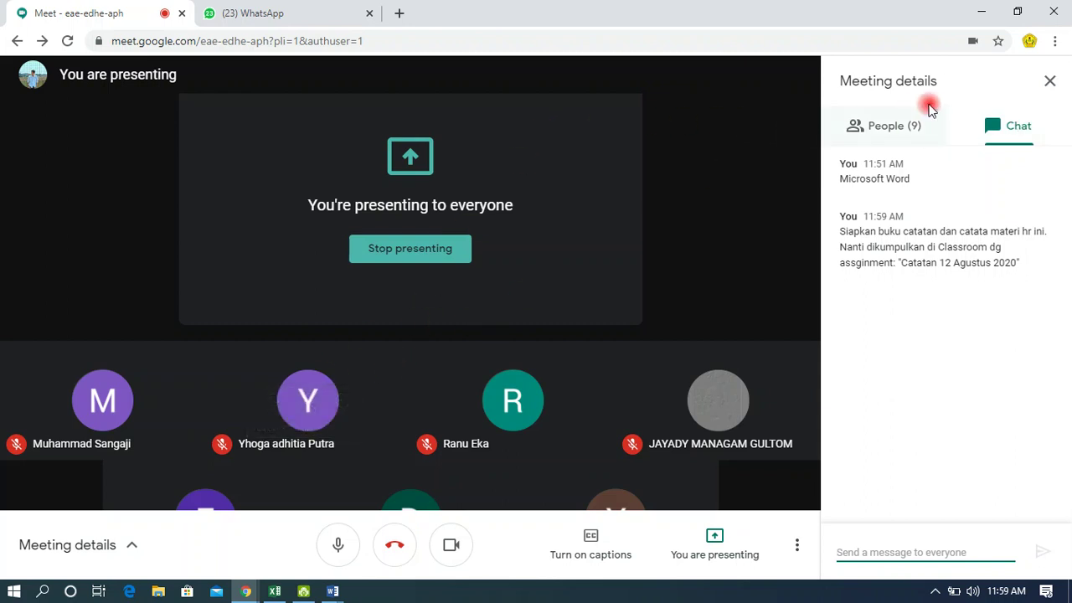
left_click(901, 130)
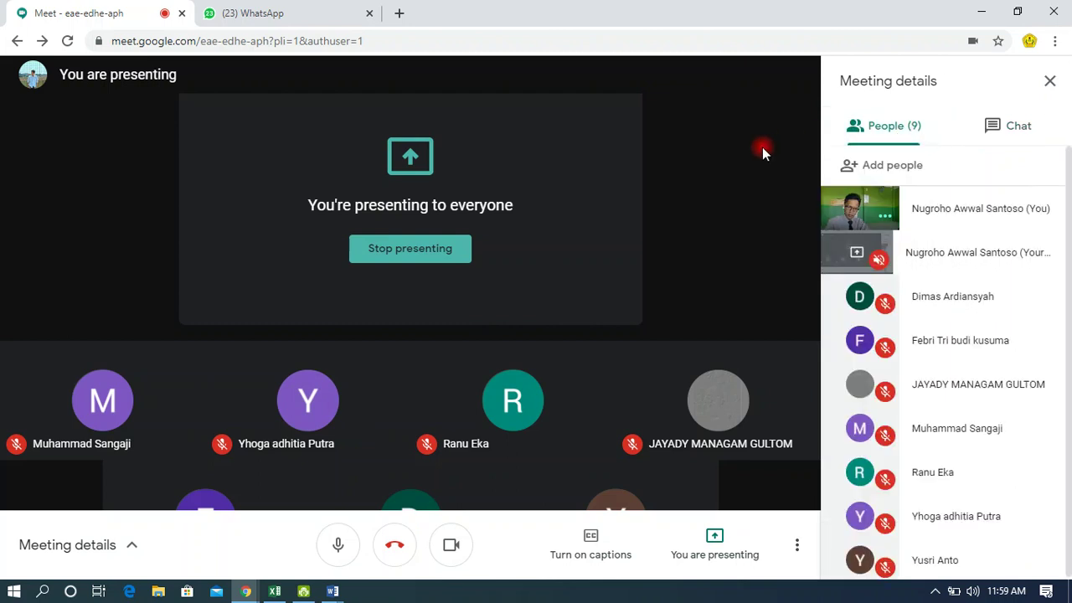
Switch from Google Meet to the Document2 Word window.
key("alt+Tab")
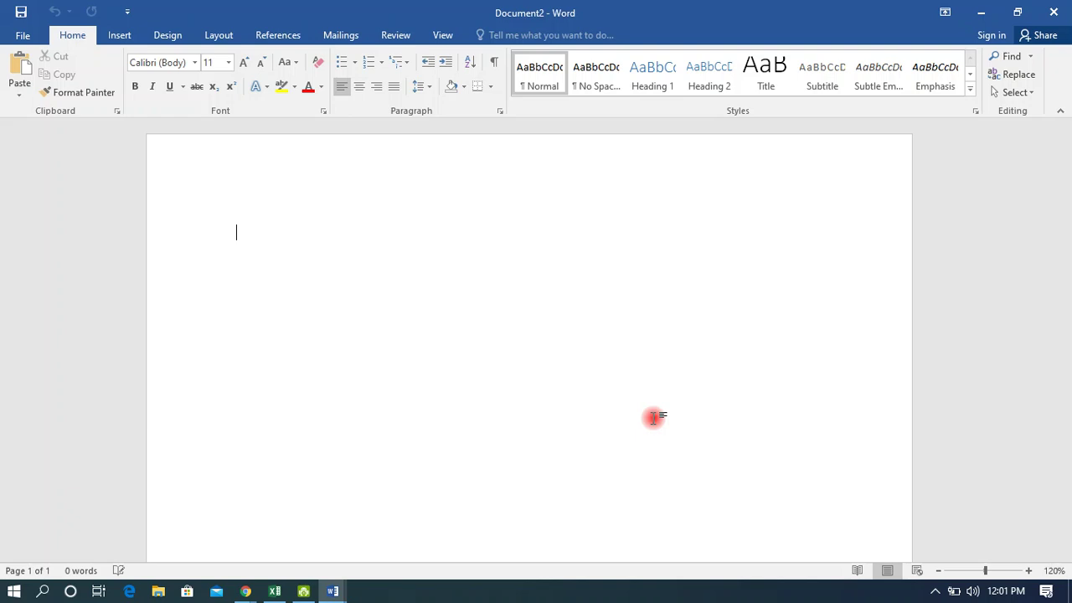
Switch back to Google Meet and admit the waiting person, bringing the call back to 9 participants.
key("alt+Tab")
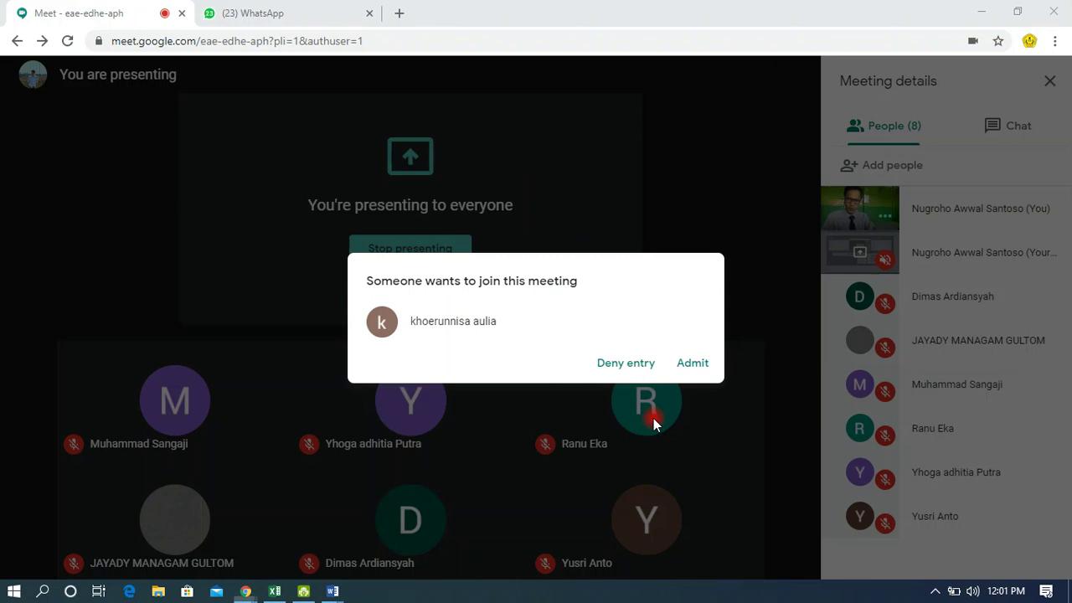
left_click(691, 372)
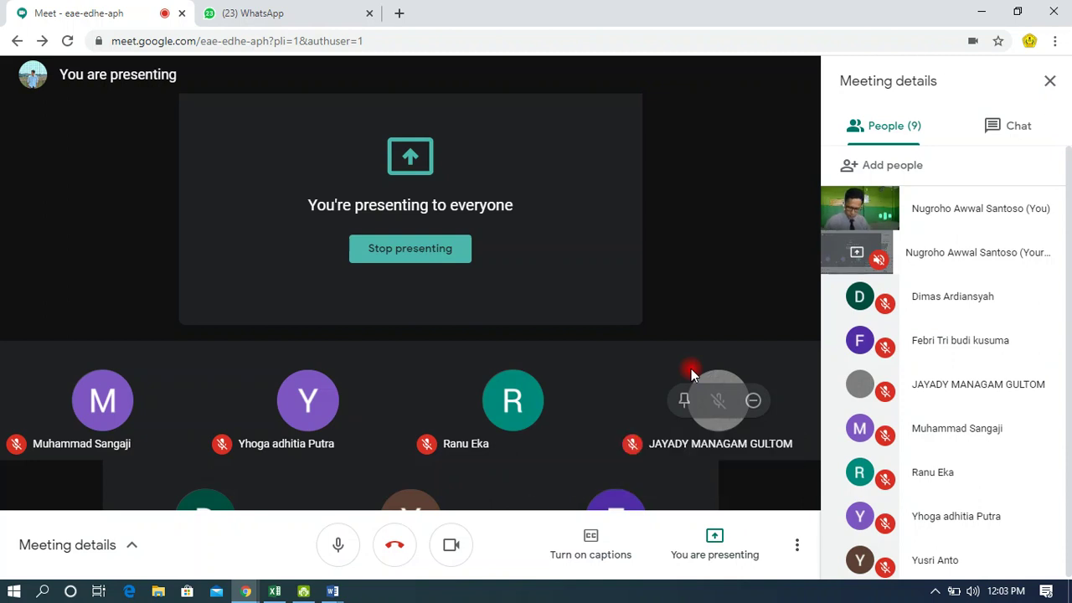
Open the meeting chat and copy the full text of the earlier 11:59 message.
left_click(1026, 130)
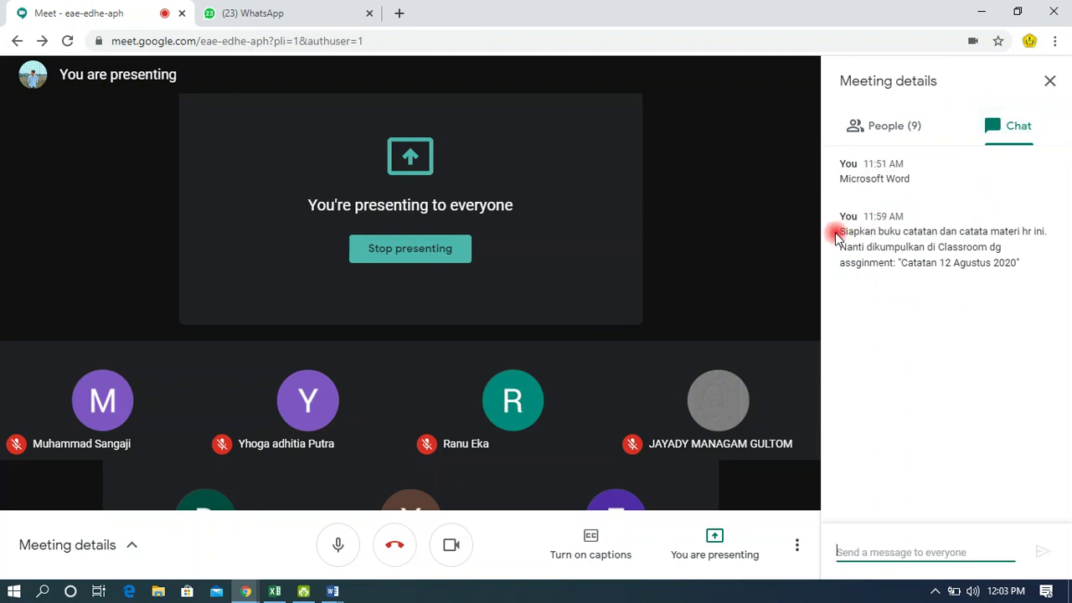
left_click_drag(835, 232, 952, 277)
left_click(963, 271)
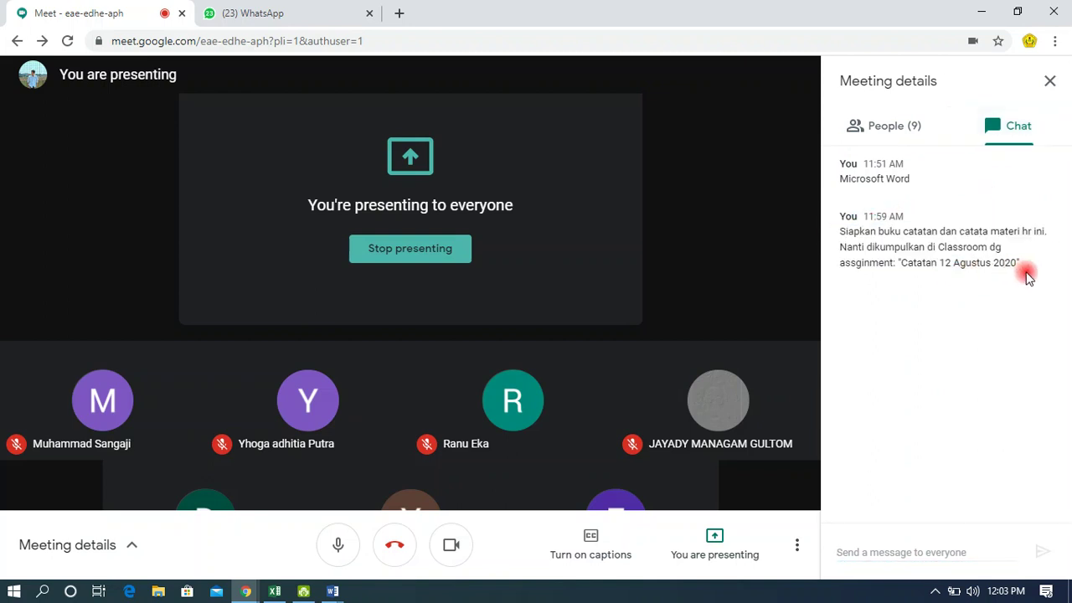
left_click_drag(1028, 266, 837, 237)
key("ctrl+c")
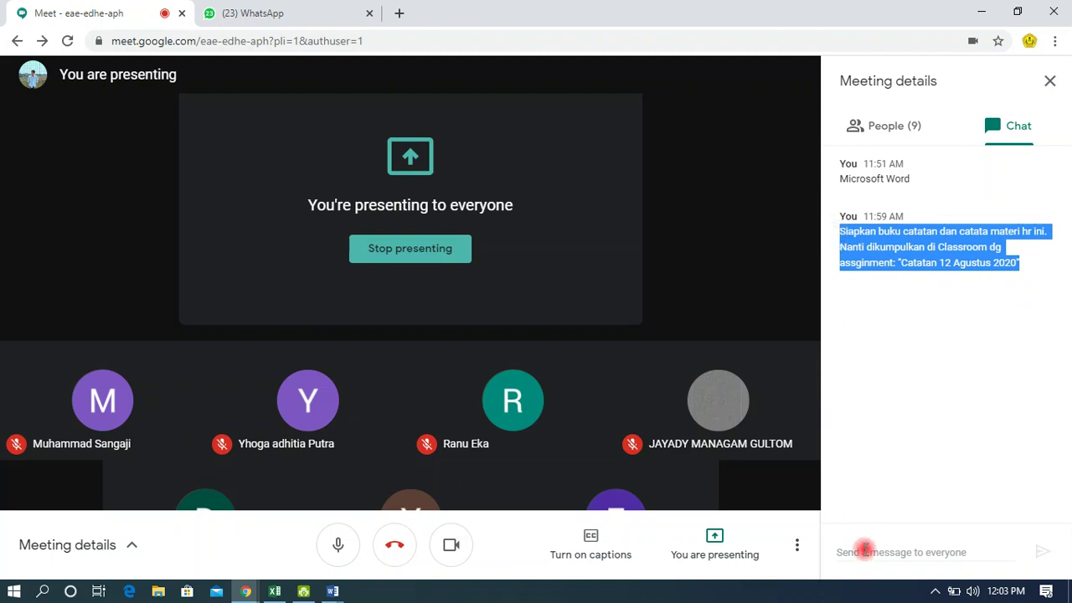
Paste it into the message box, prefix it with 'Yang baru datang,' and send it.
left_click(866, 553)
key("ctrl+v")
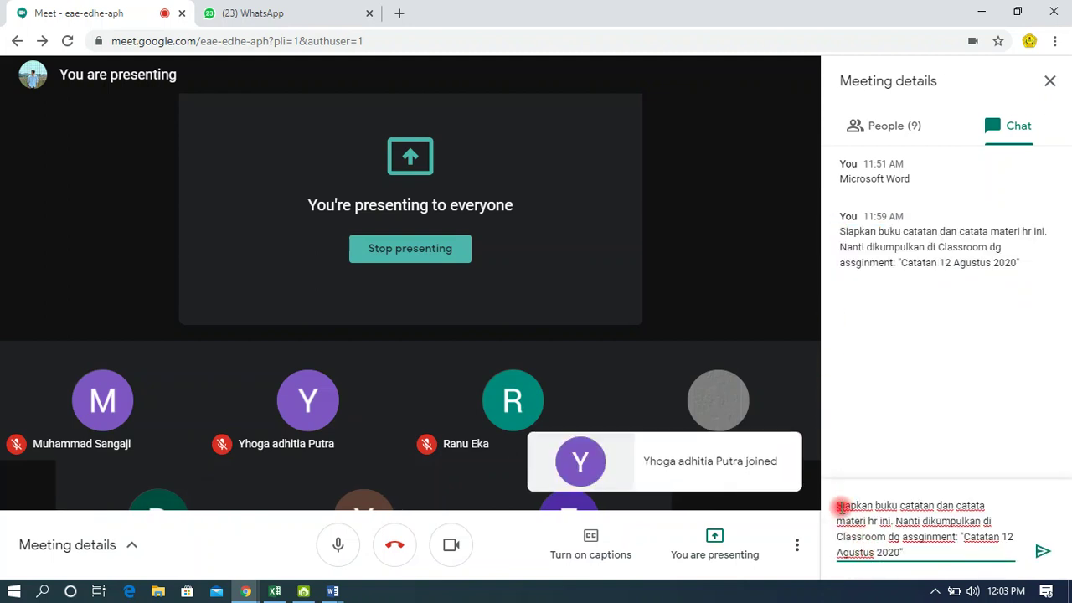
left_click(840, 506)
type("Yang baru dta")
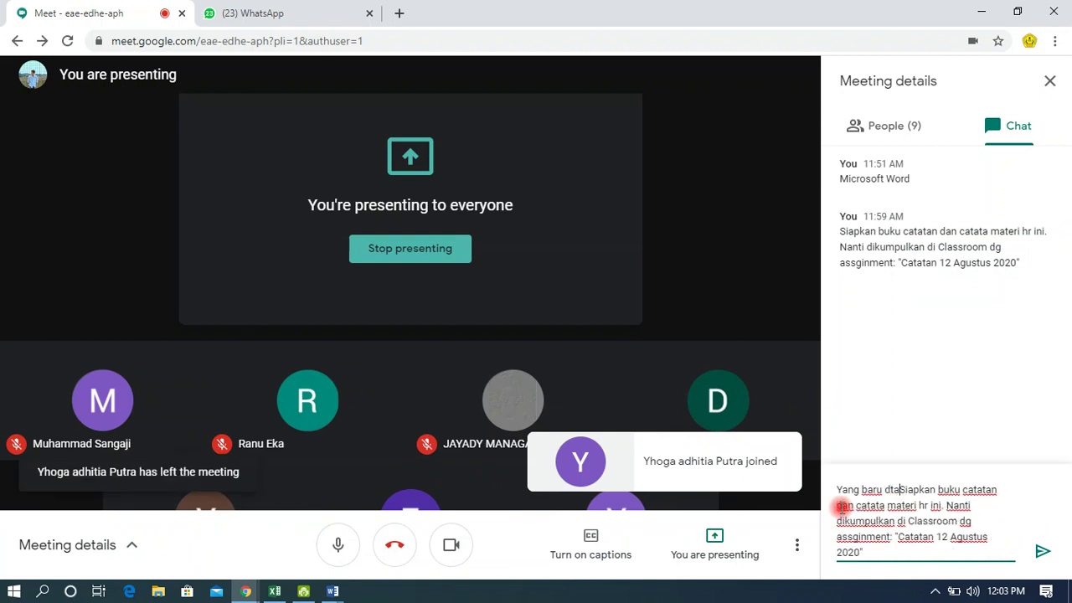
key("BackSpace")
key("BackSpace")
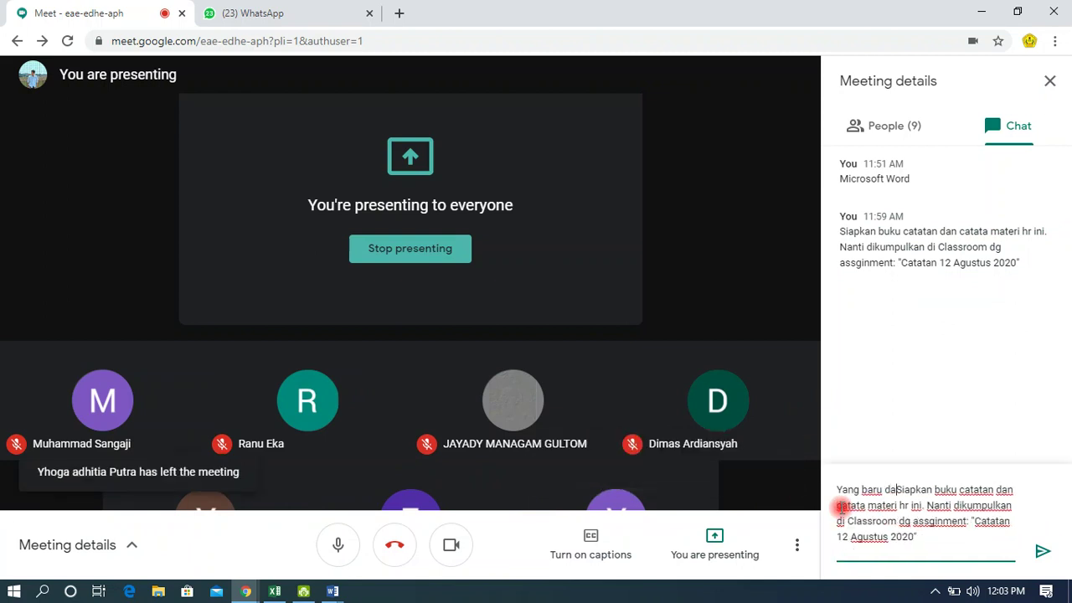
type("atang,")
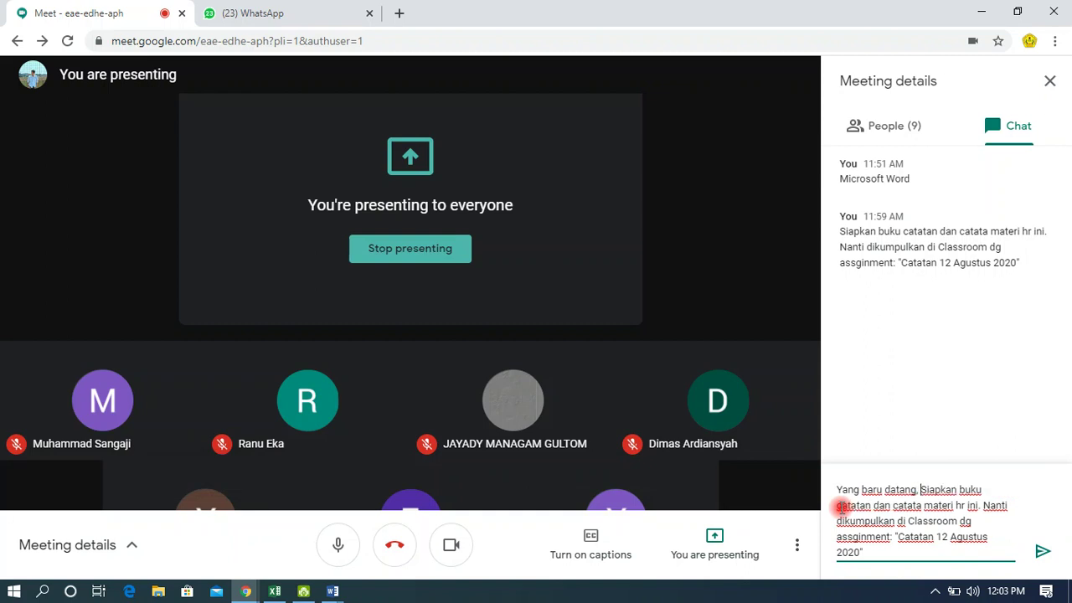
key("Return")
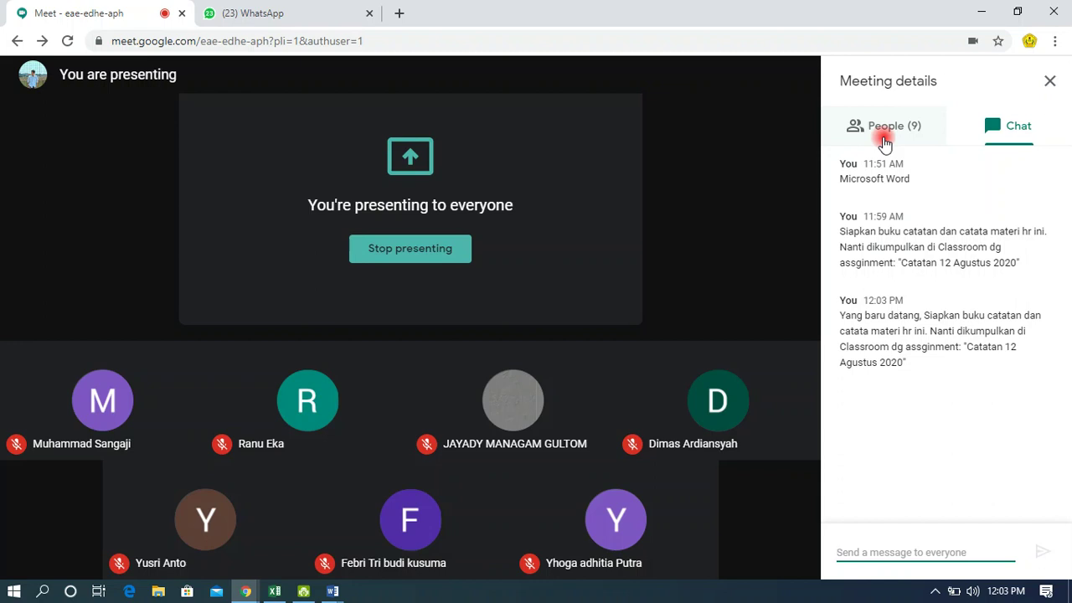
Check the participant list, then close the blank Document2 Word window.
left_click(884, 142)
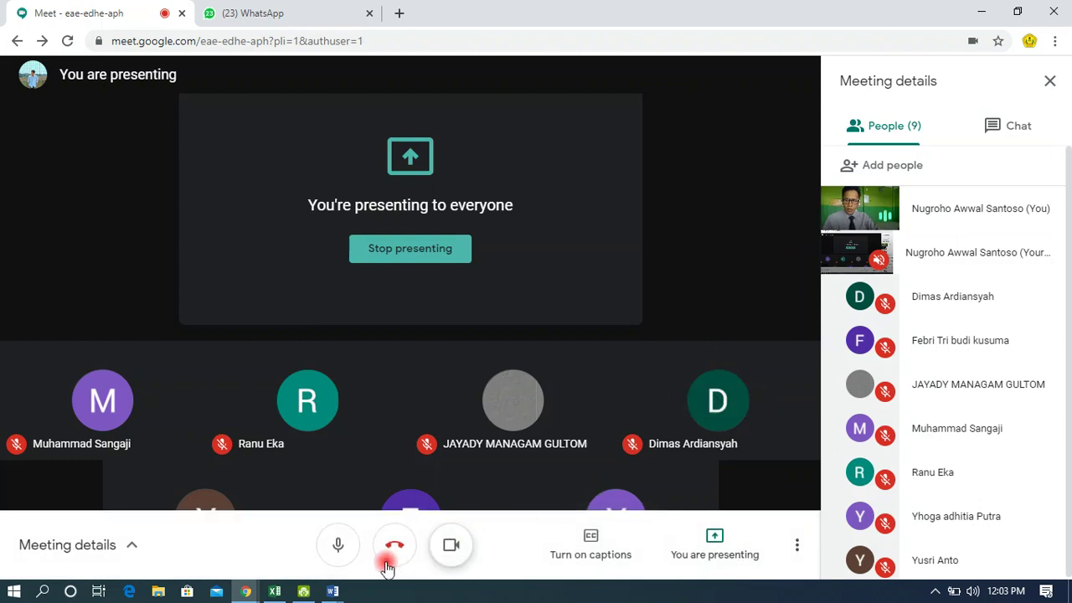
mouse_move(333, 590)
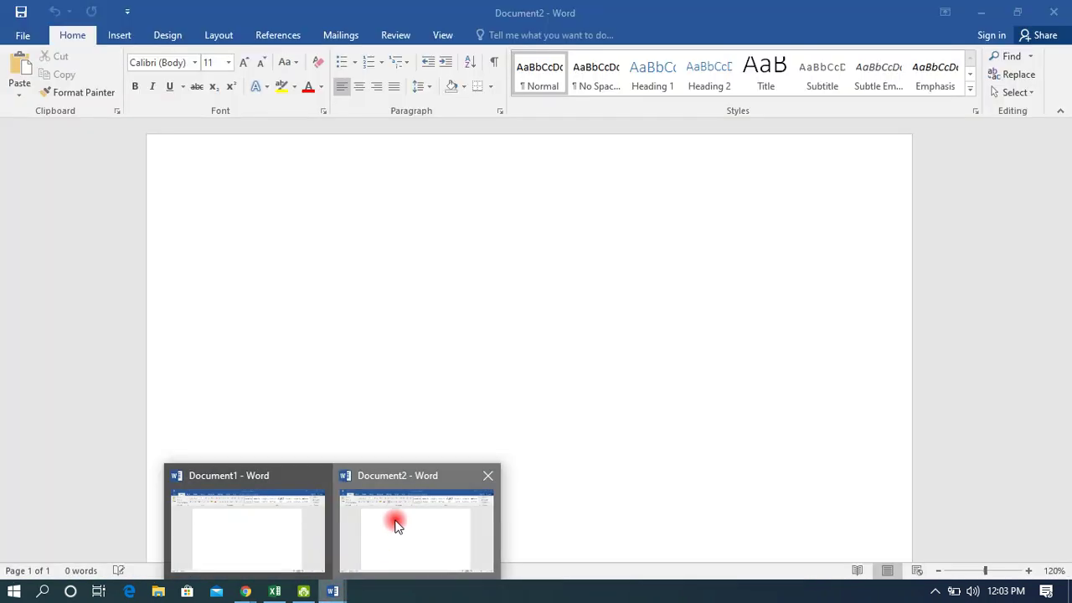
left_click(394, 530)
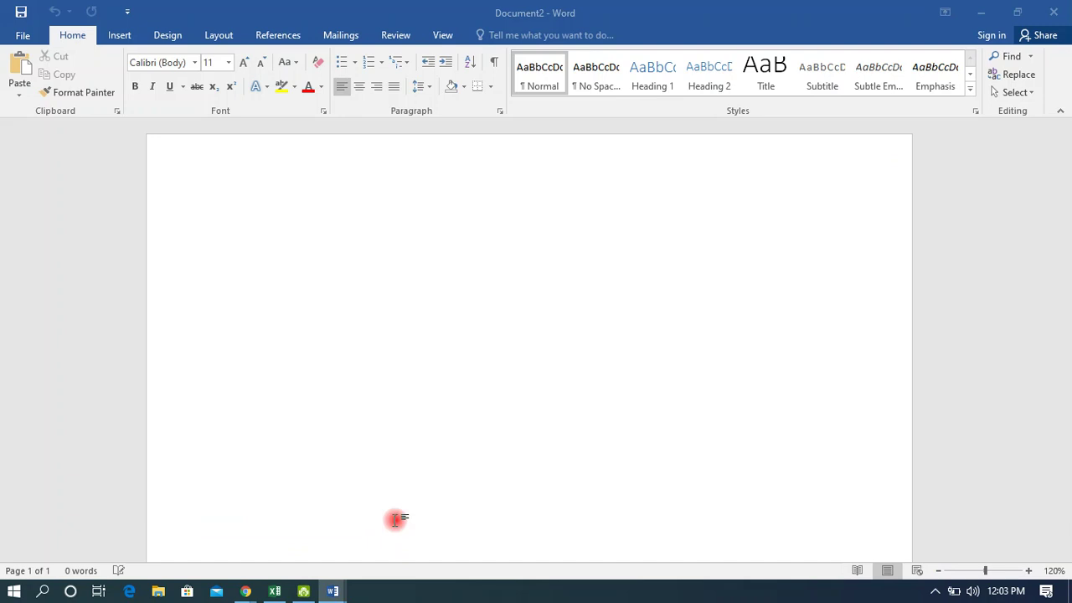
left_click(1051, 12)
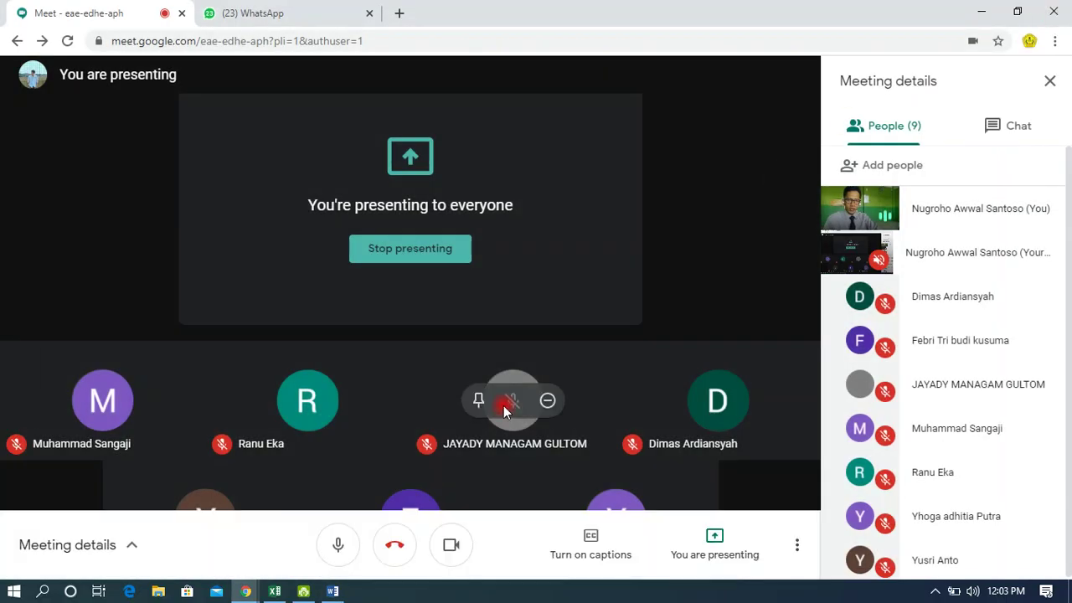
Close the empty Document1 with Ctrl+W and exit Word.
left_click(334, 590)
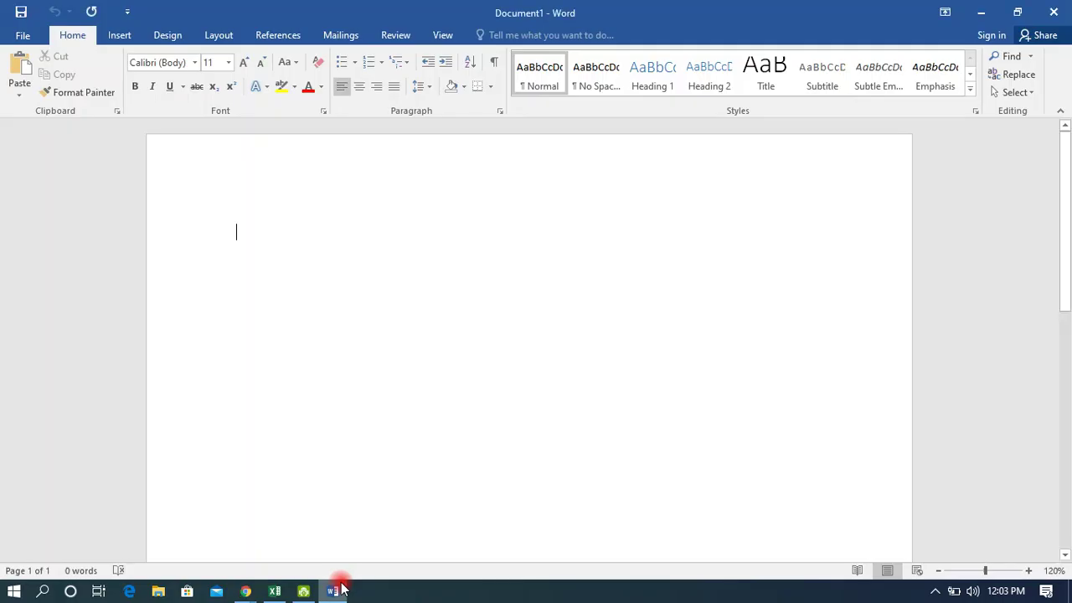
key("ctrl+w")
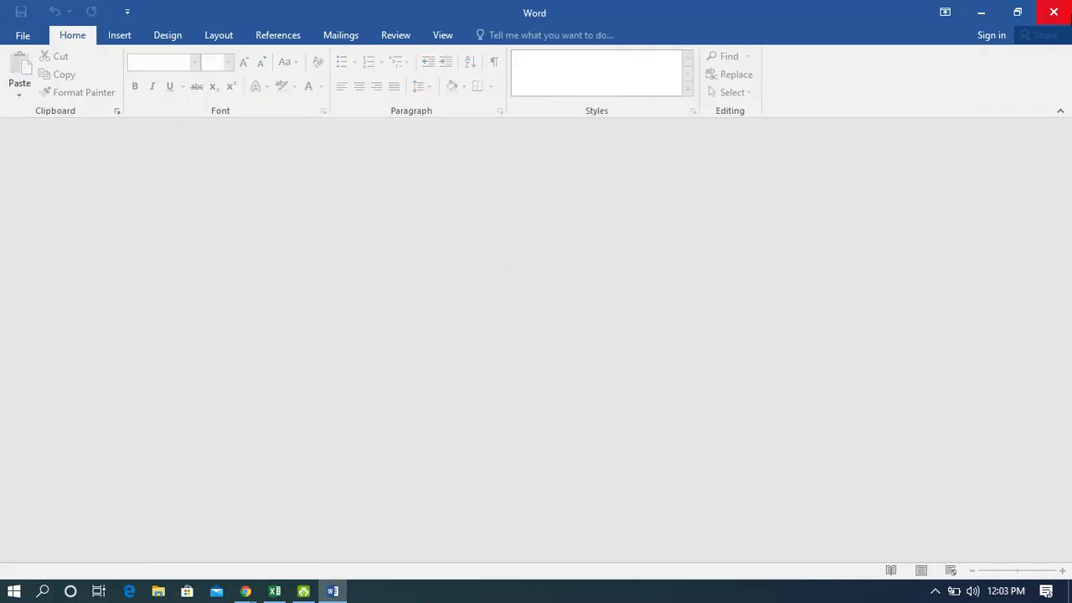
left_click(1062, 13)
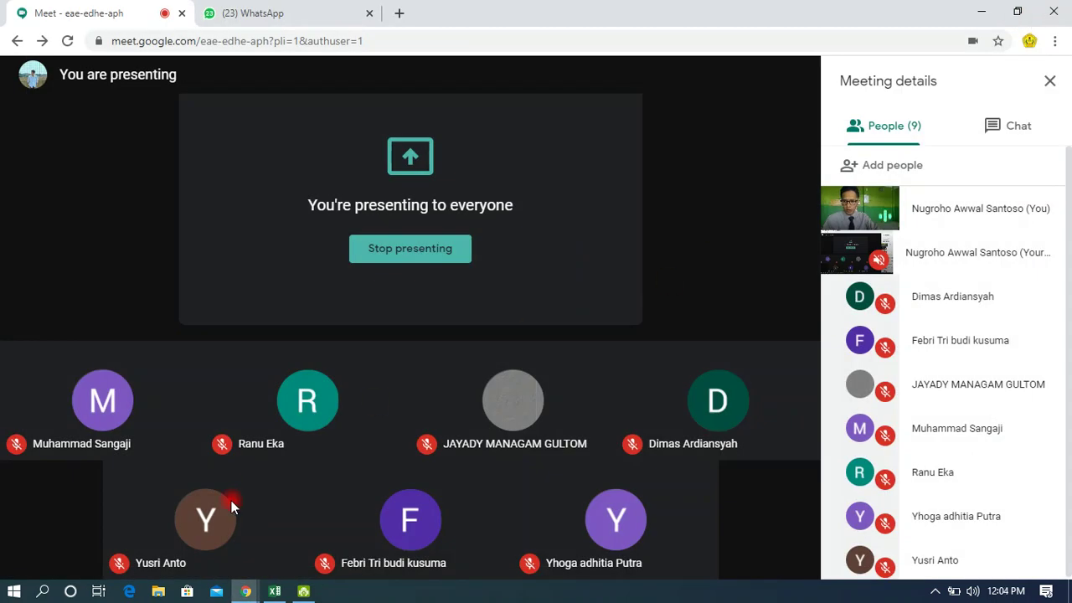
Search the Start menu for 'word' and launch Word 2016 from Best match.
left_click(13, 591)
left_click(13, 591)
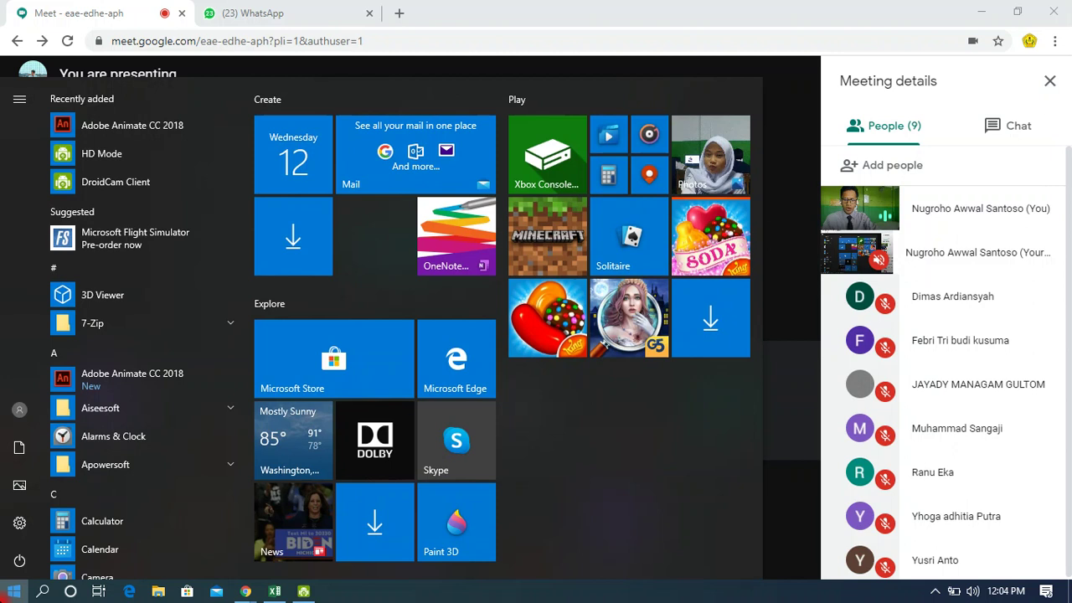
type("word")
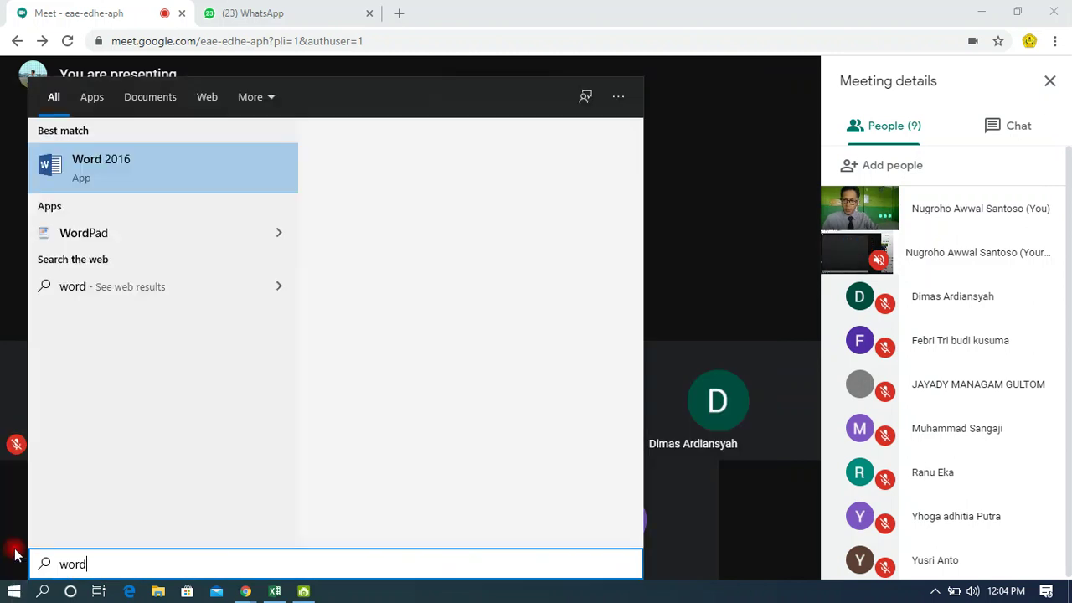
left_click(233, 193)
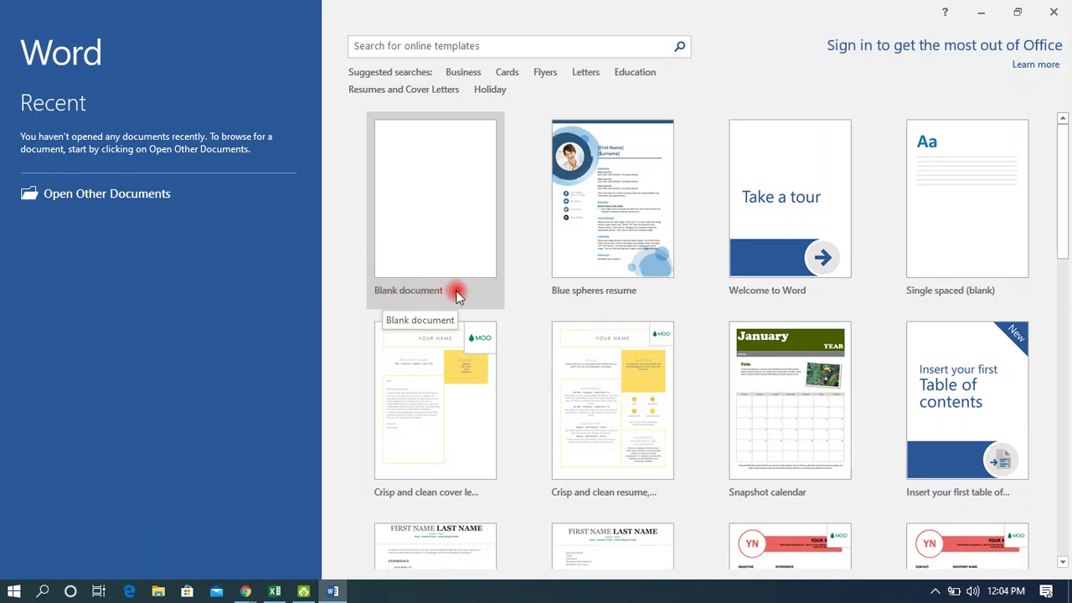
Create a blank Document1, then go to File > New to show the templates.
left_click(439, 230)
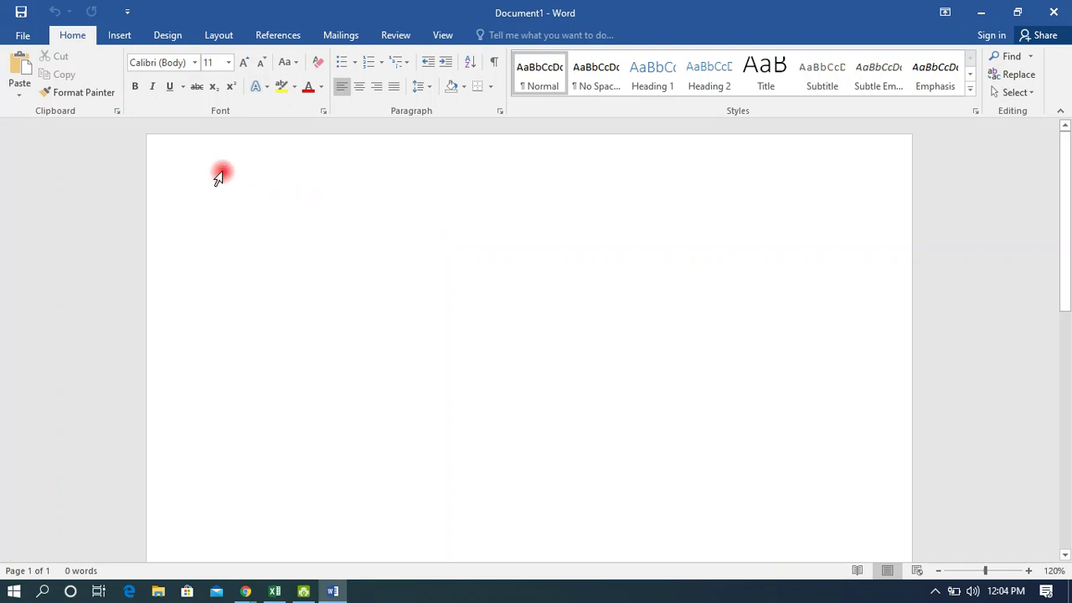
left_click(22, 35)
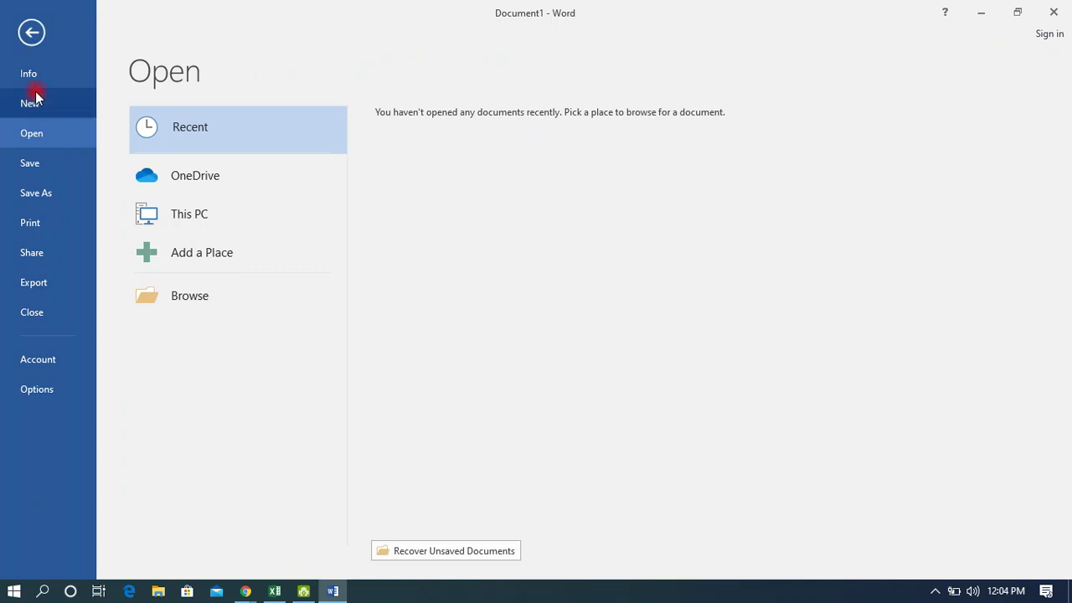
left_click(36, 106)
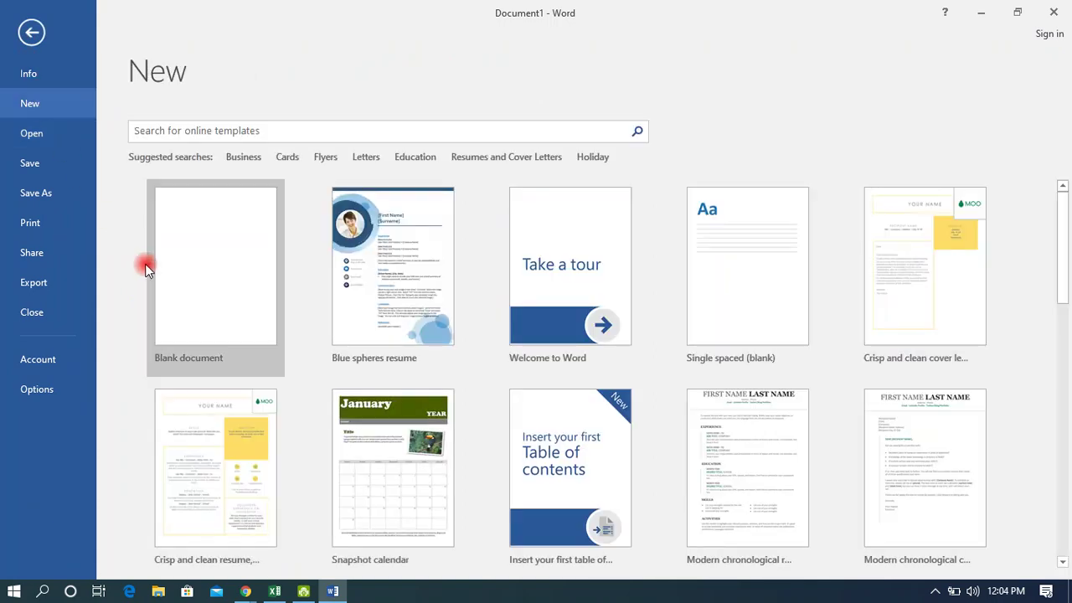
Create a blank Document2, close it from the taskbar preview, and return to Document1's page.
left_click(235, 359)
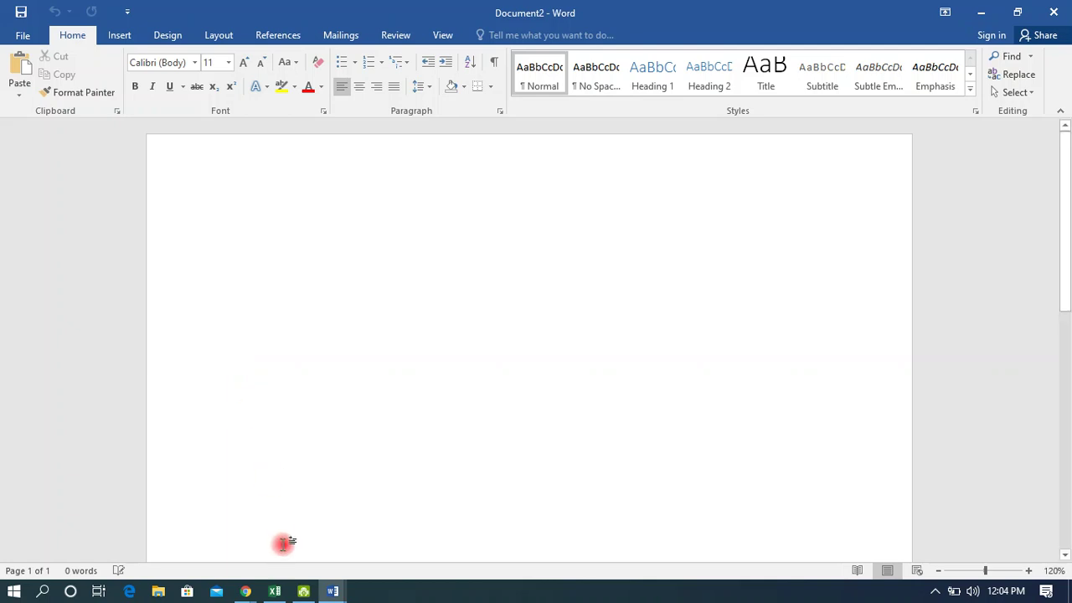
mouse_move(342, 595)
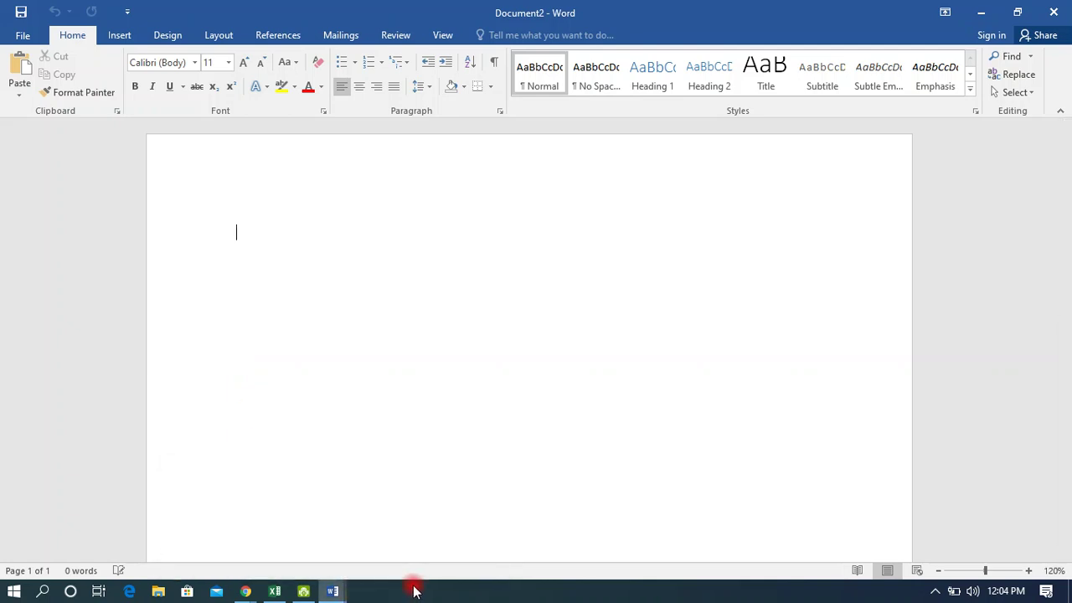
left_click(335, 592)
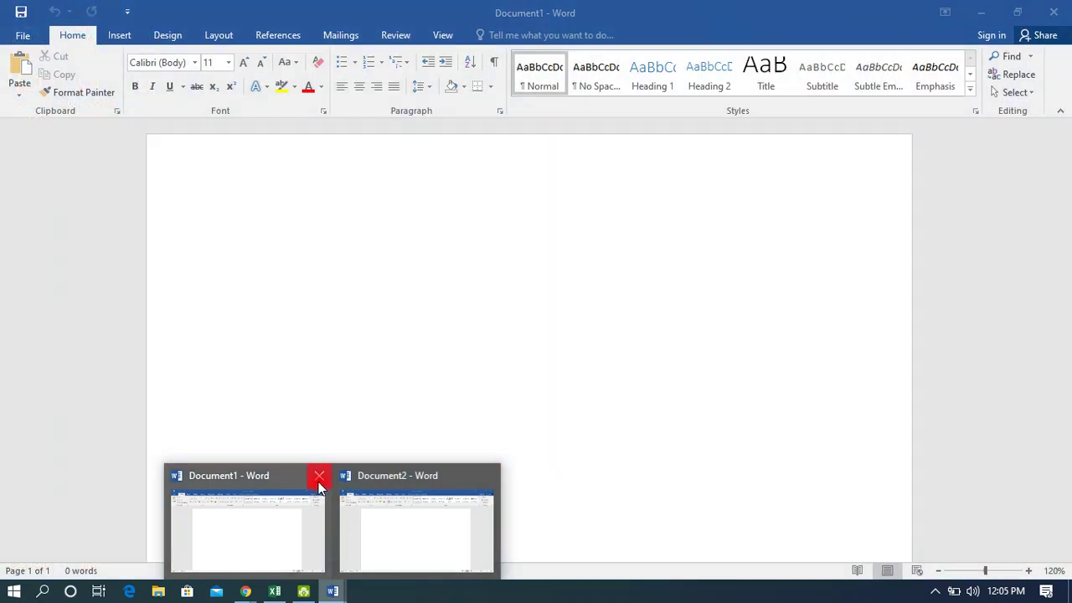
left_click(298, 445)
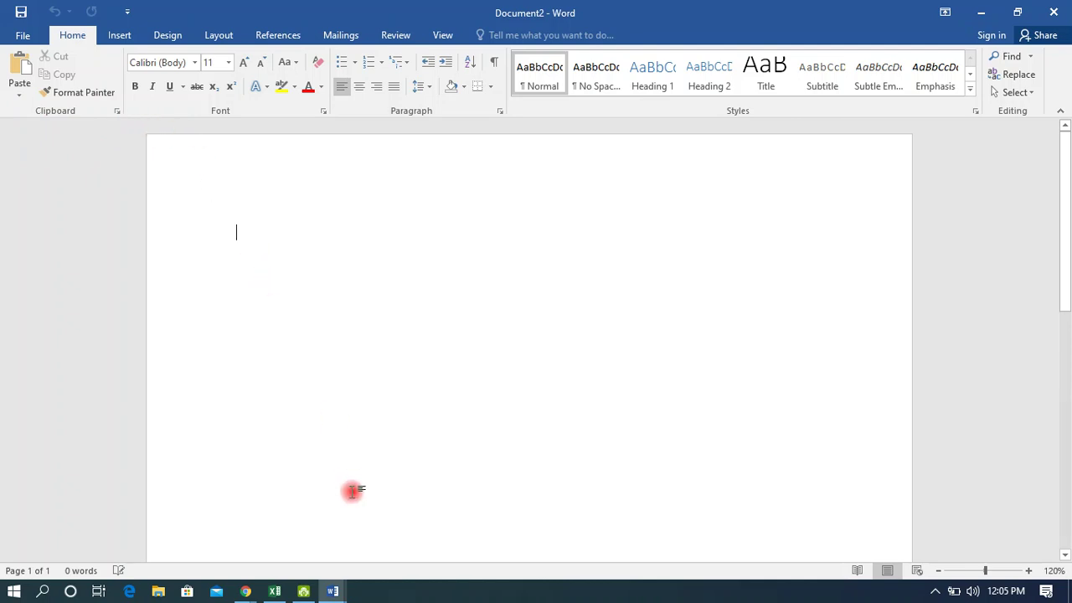
left_click(335, 590)
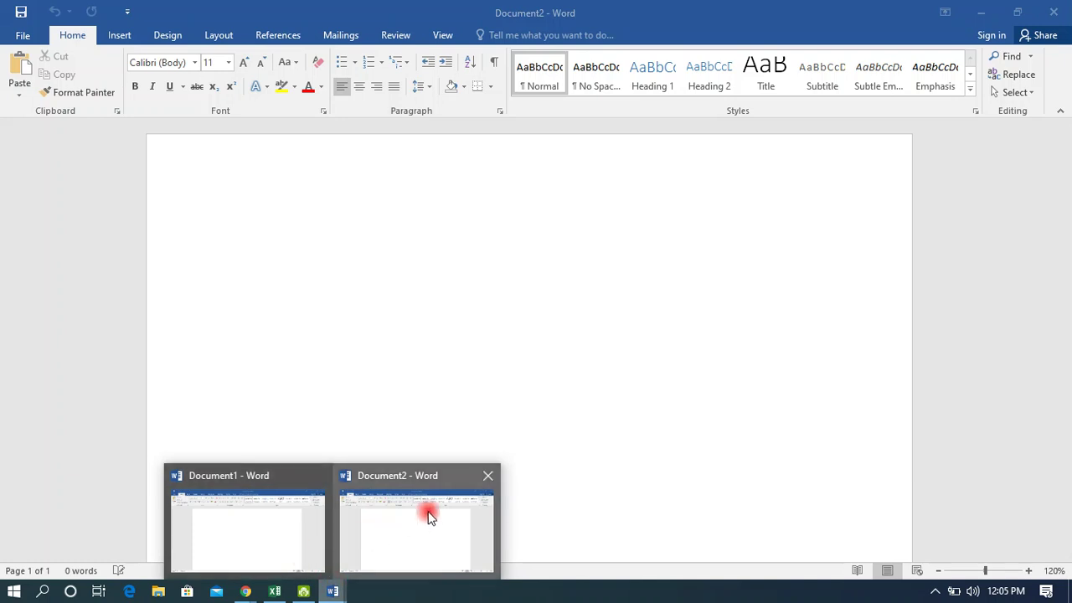
left_click(488, 478)
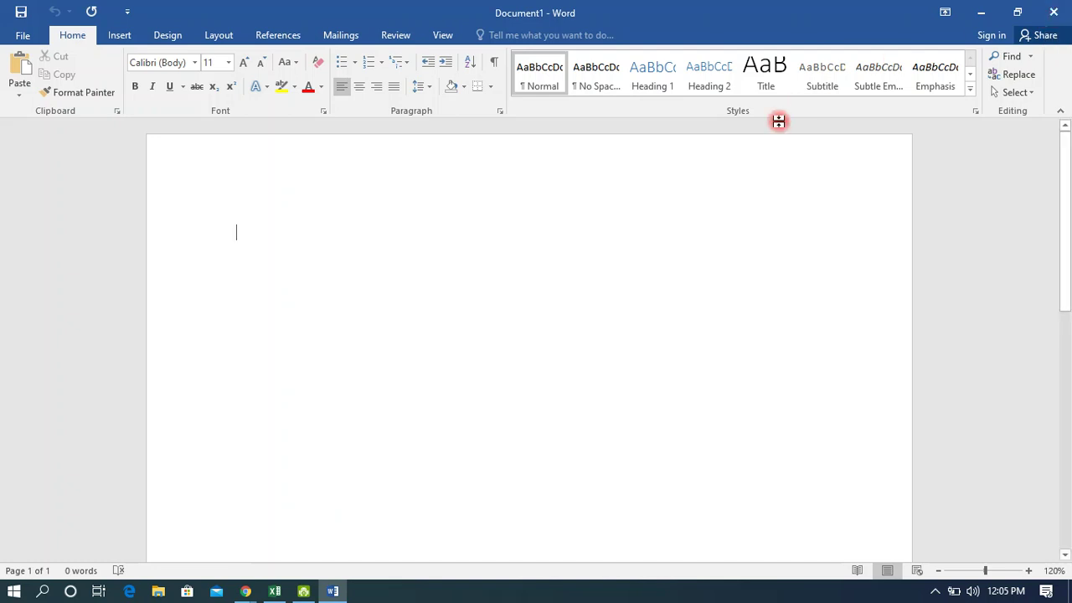
left_click(585, 229)
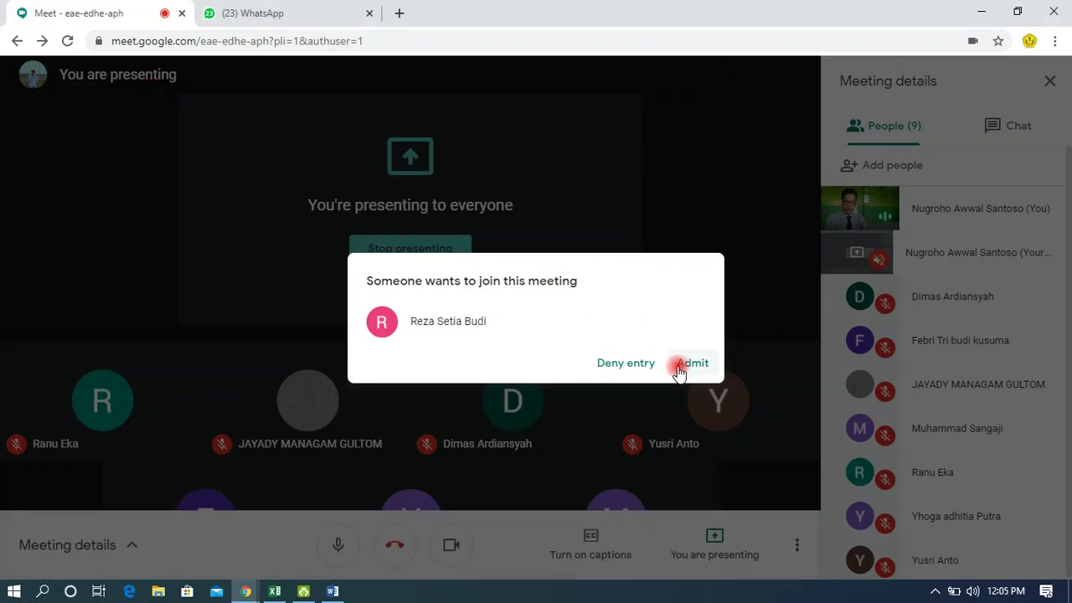
Admit the waiting participant, repost the 12:03 PM reminder to everyone in chat, and return to Word.
left_click(679, 367)
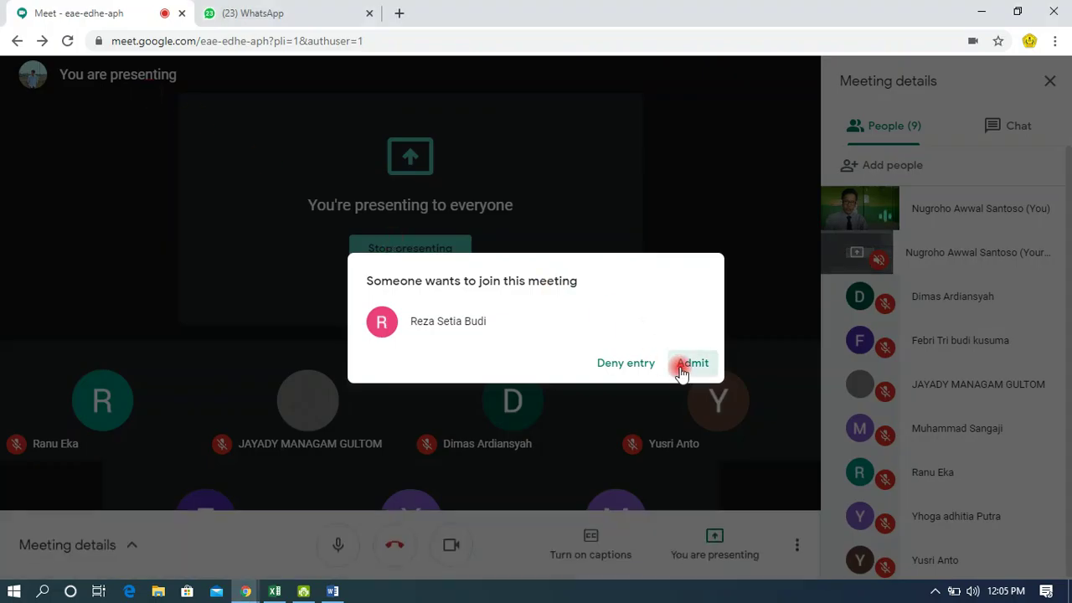
left_click(1023, 126)
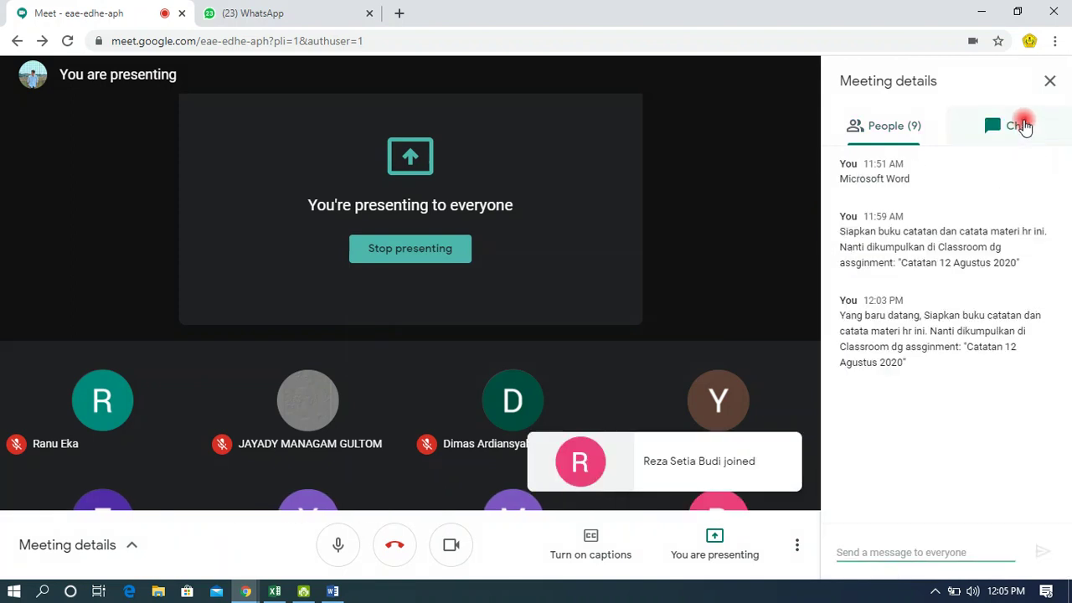
left_click_drag(839, 316, 900, 361)
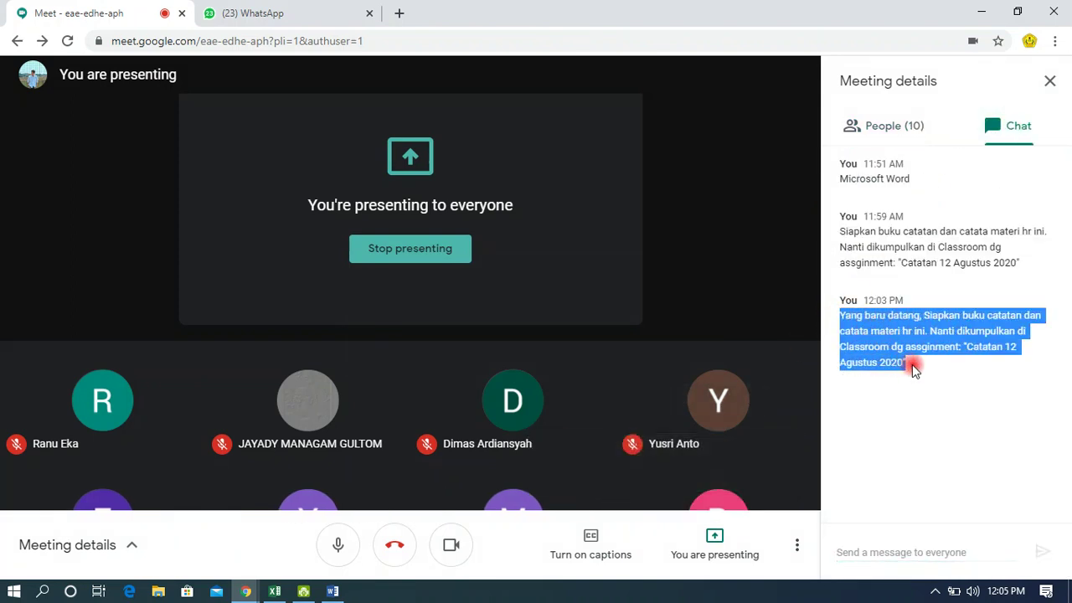
left_click(877, 553)
type("Yang baru datang, Siapkan buku catatan dan catata materi hr ini. Nanti dikumpulkan di Classroom dg assginment: \"Catatan 12 Agustus 2020\"")
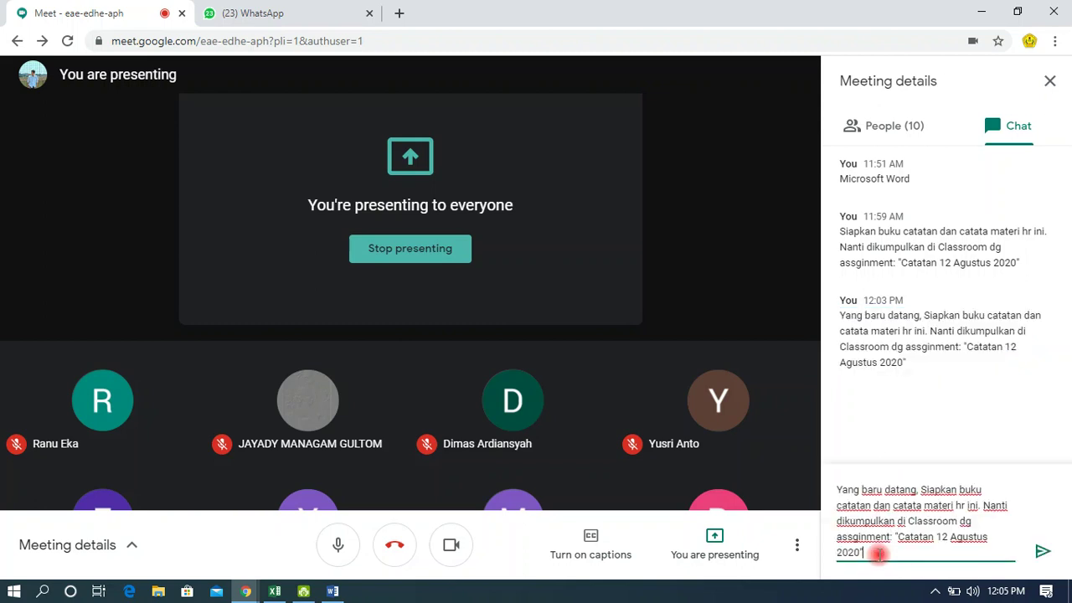
key("Return")
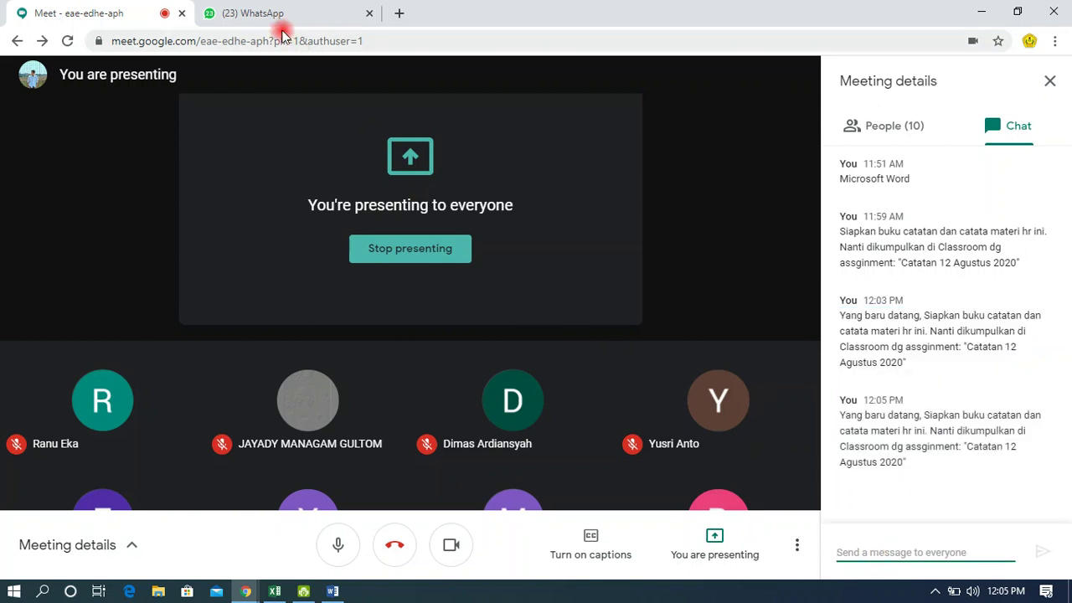
key("alt+Tab")
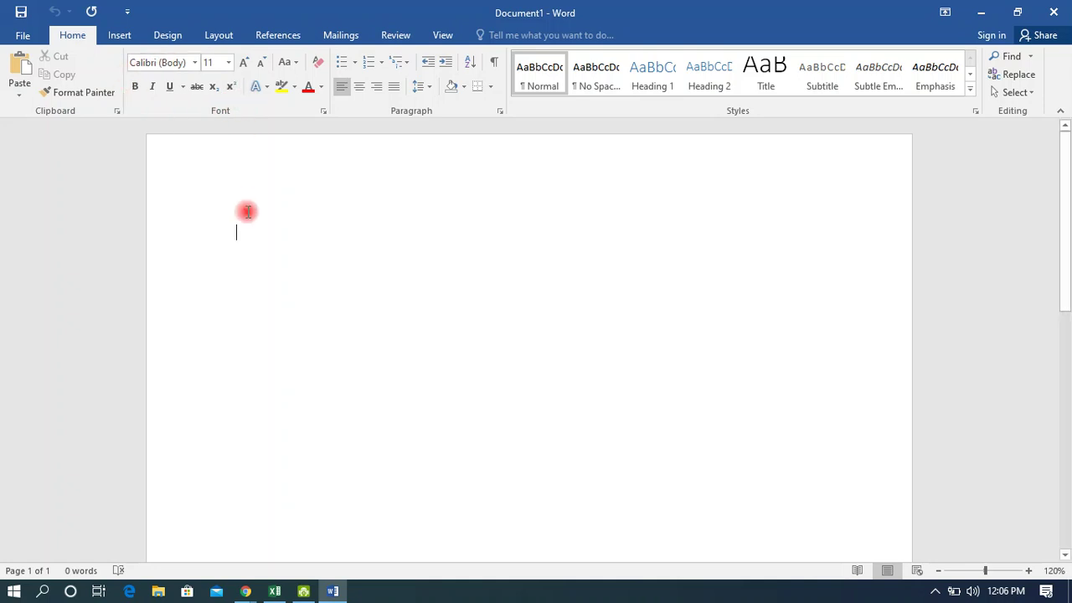
Type MENU as the first line of the blank document.
type("MENU")
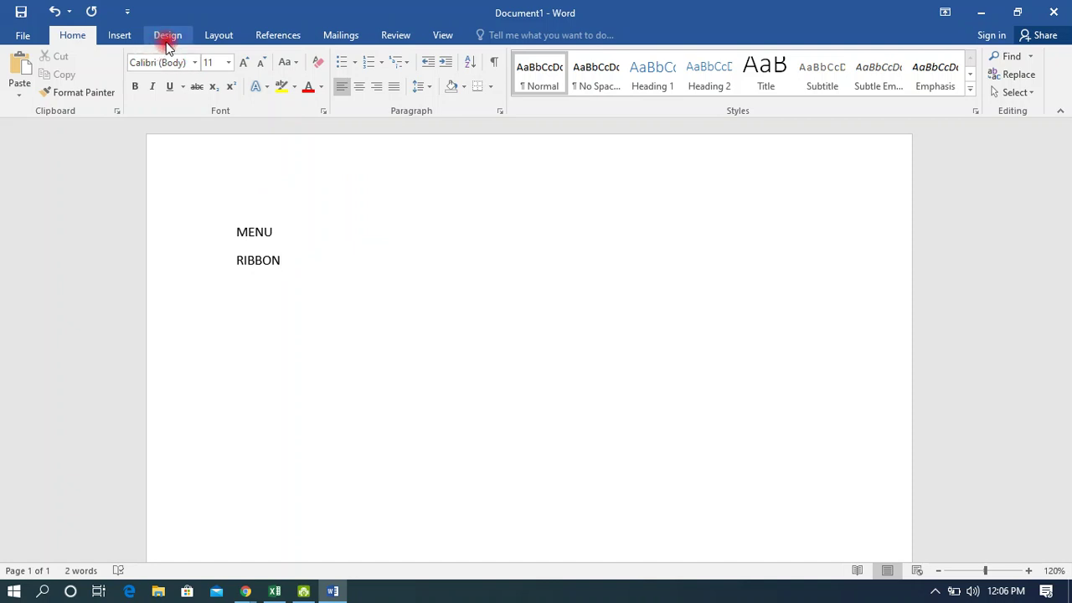
Move from the Insert tab to the Design tab's Document Formatting gallery.
left_click(122, 40)
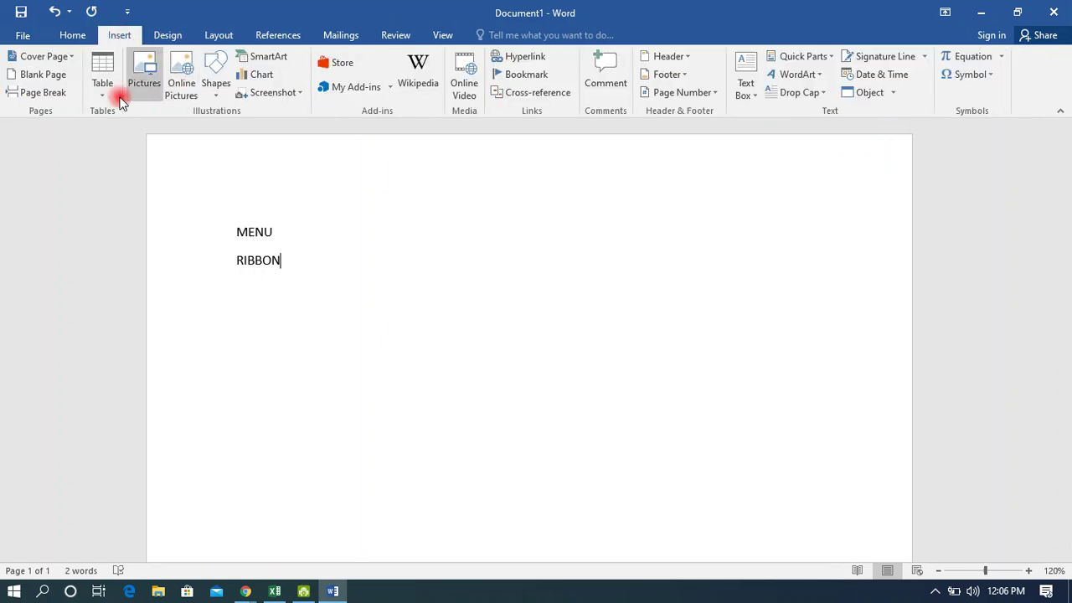
left_click(169, 38)
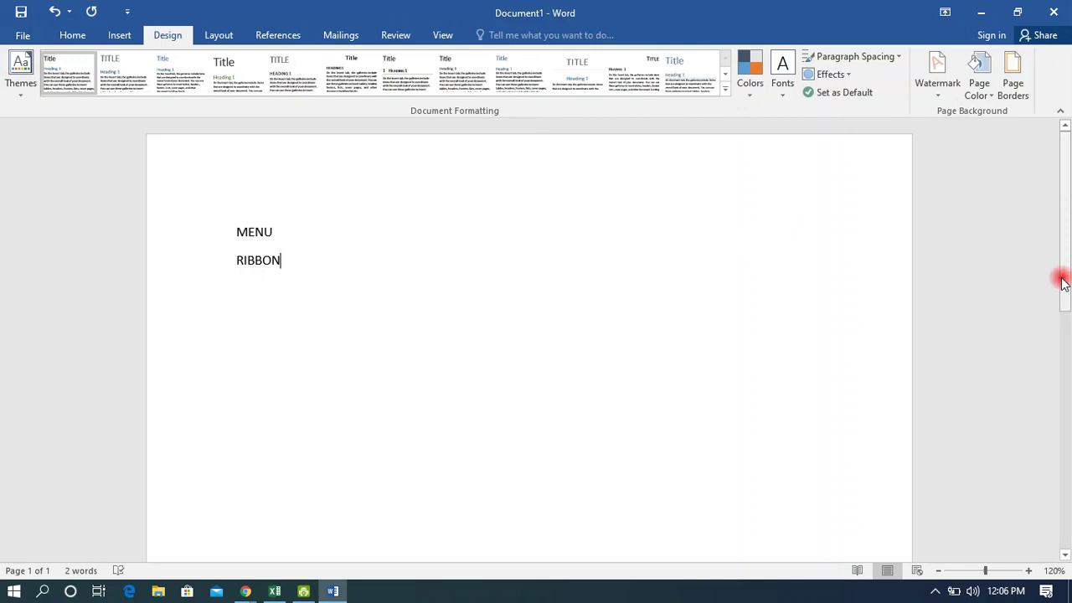
left_click_drag(1065, 253, 1065, 175)
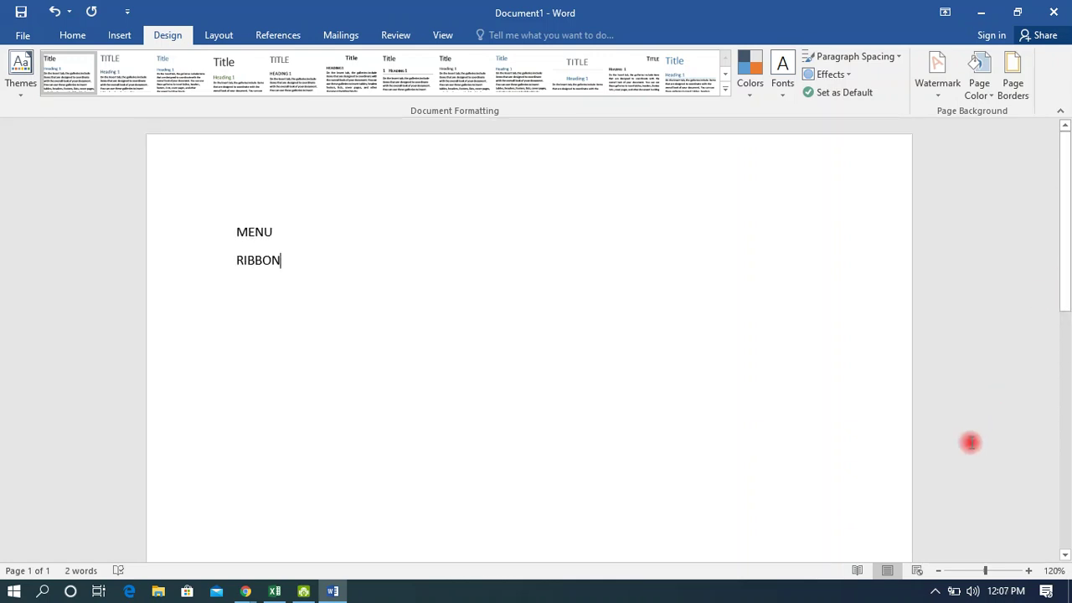
left_click(1029, 570)
left_click(1029, 570)
left_click(1029, 570)
left_click(1029, 570)
left_click(1029, 571)
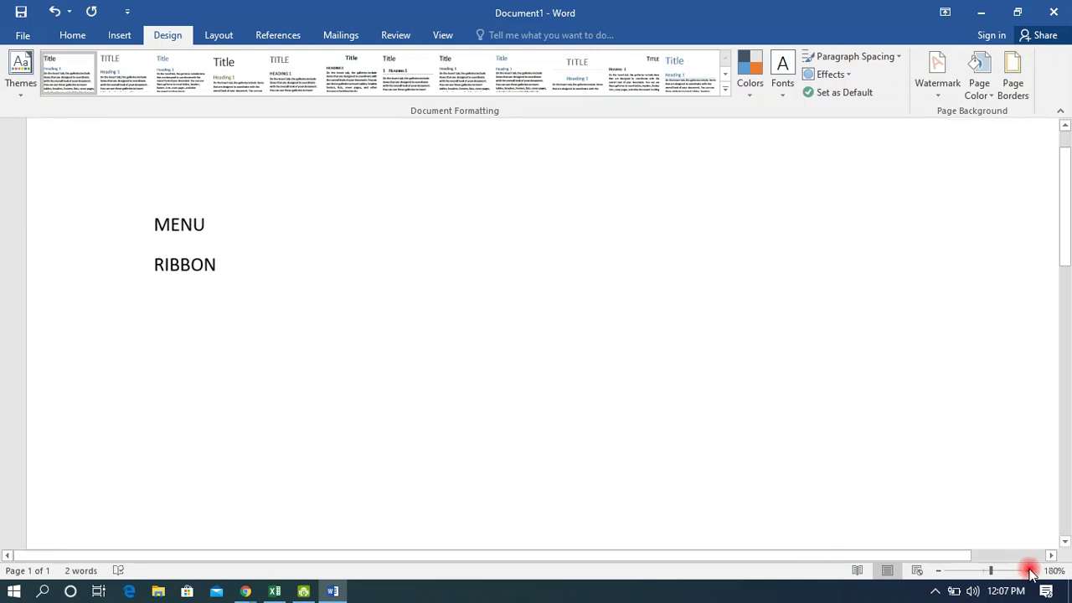
left_click(1029, 570)
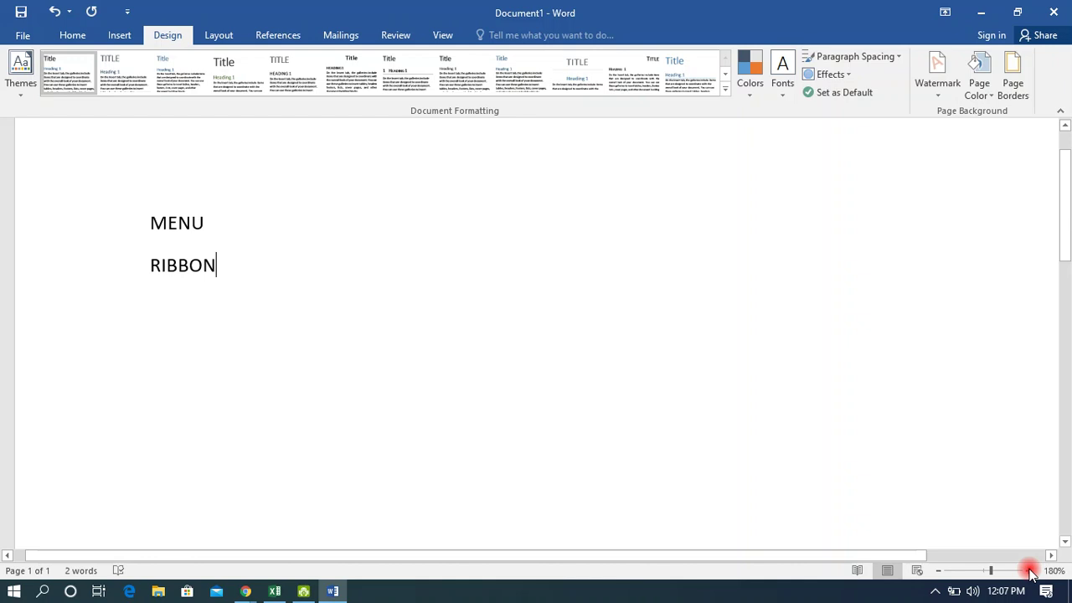
left_click_drag(894, 557, 950, 559)
mouse_move(939, 559)
left_mouse_down()
mouse_move(952, 555)
mouse_move(942, 557)
left_mouse_up()
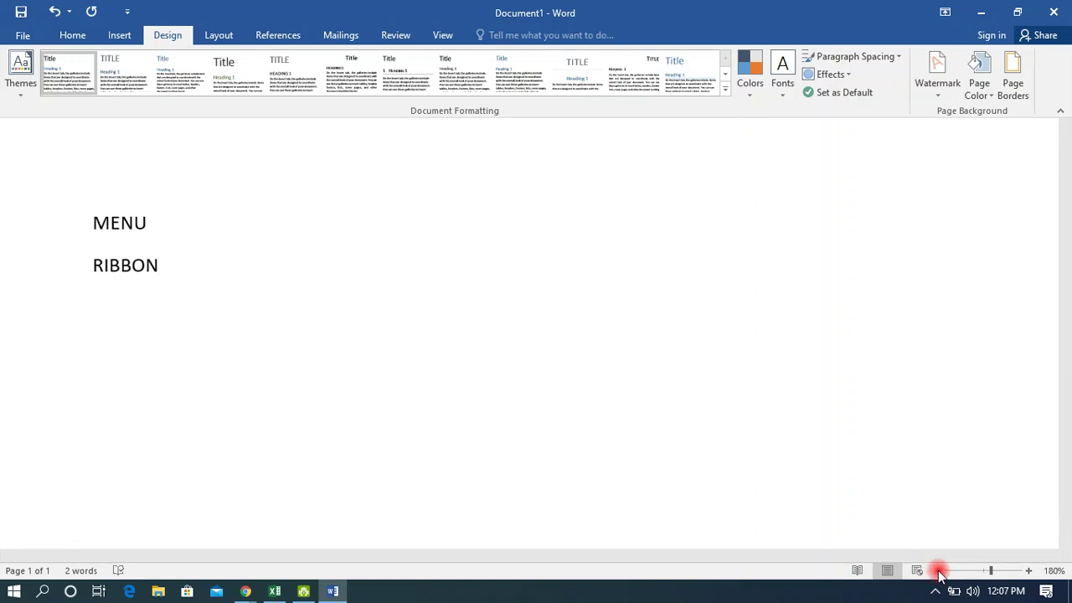
scroll(940, 576, "down", 5, "ctrl")
left_click(940, 572)
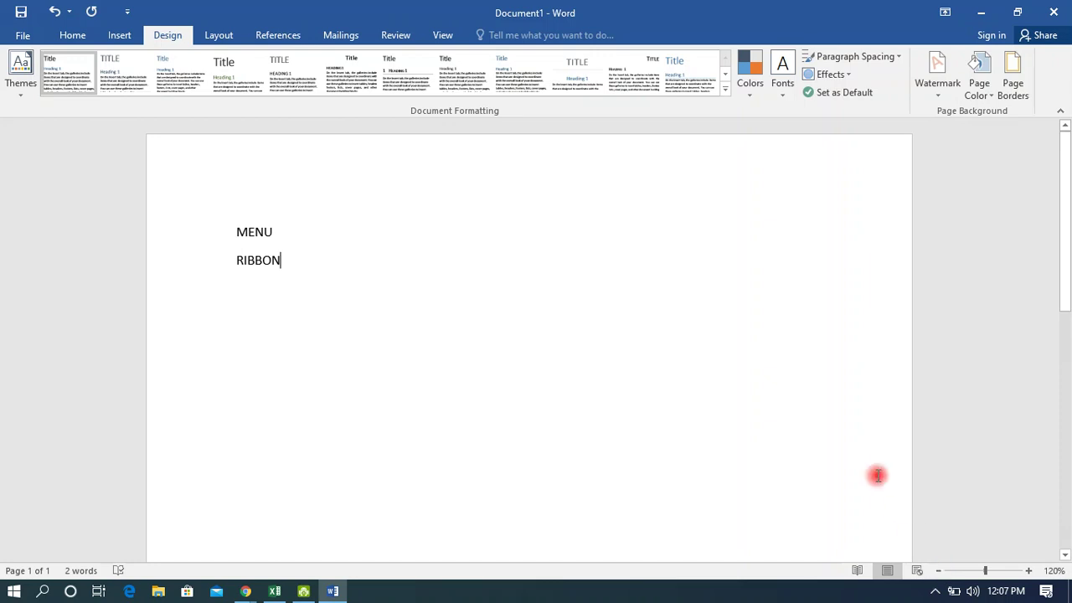
scroll(862, 448, "down", 3)
scroll(861, 448, "up", 1)
scroll(862, 448, "up", 2)
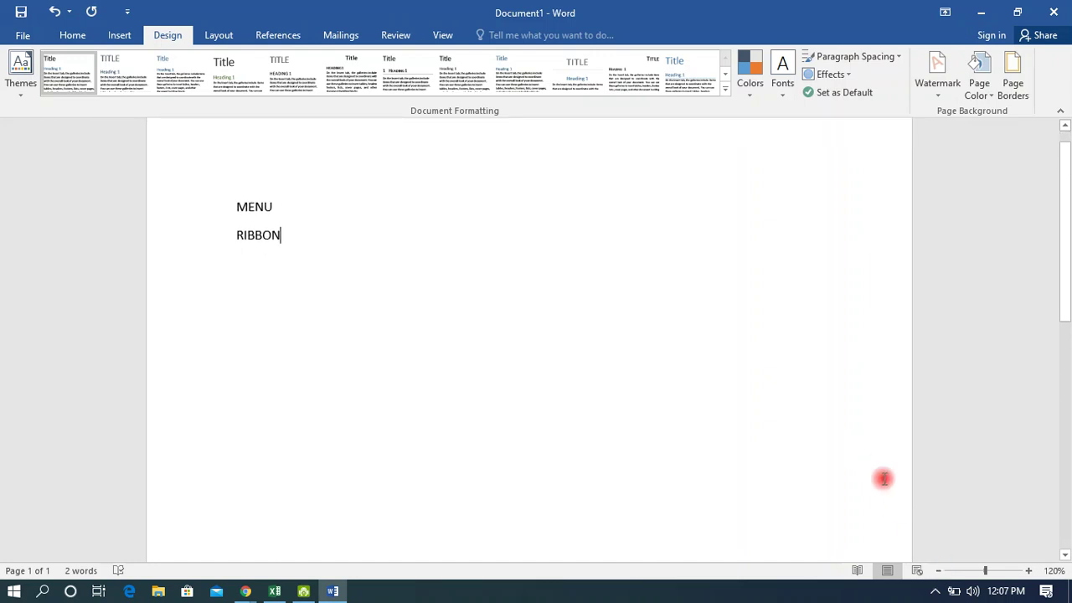
left_click(939, 571)
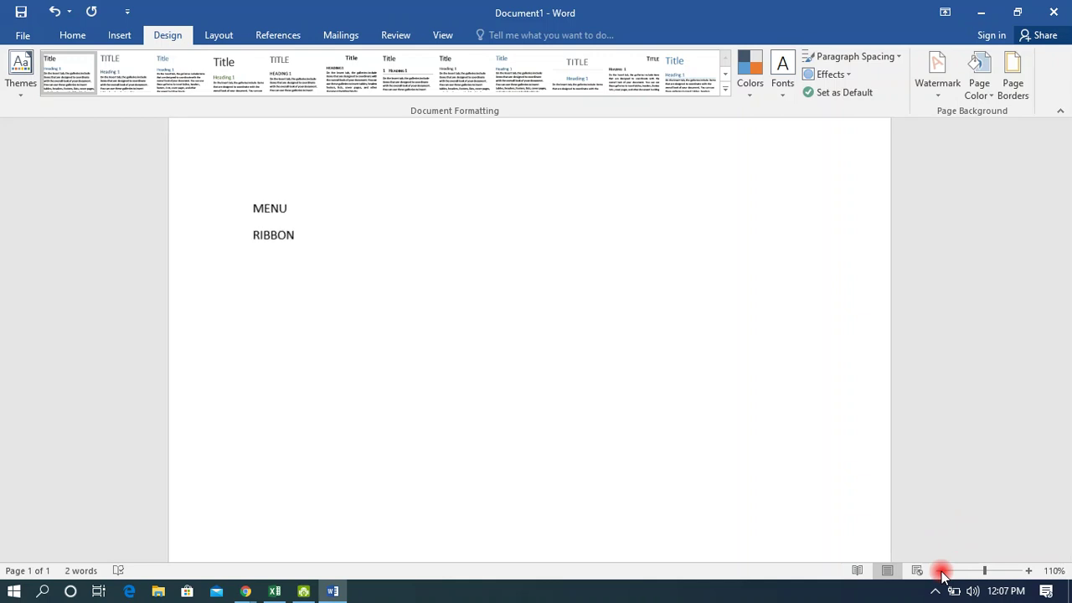
left_click(939, 571)
left_click(938, 571)
left_click(939, 571)
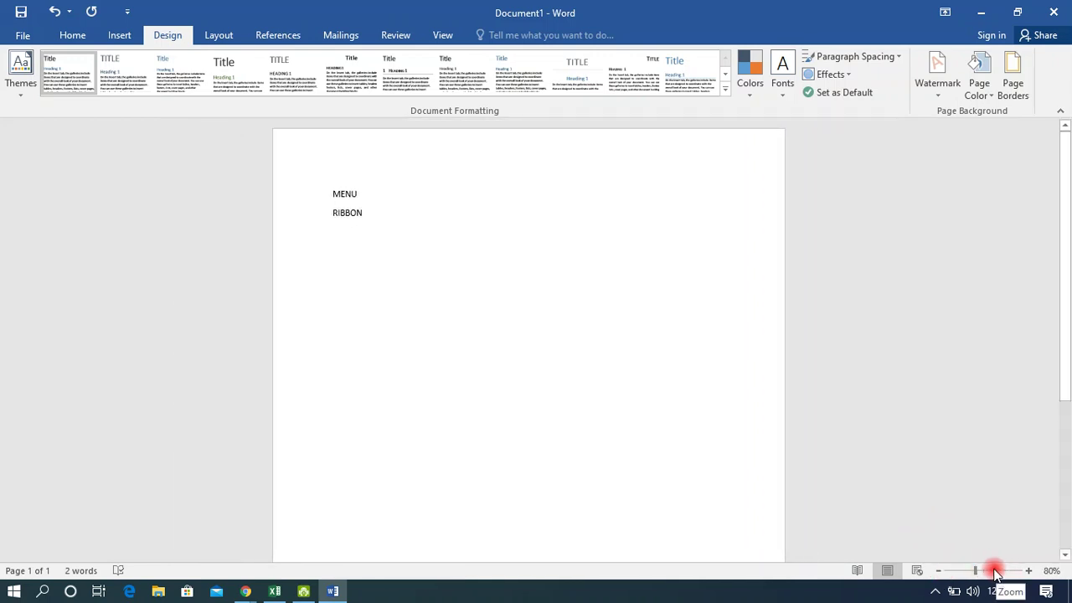
left_click(939, 570)
left_click(1031, 570)
left_click(1031, 570)
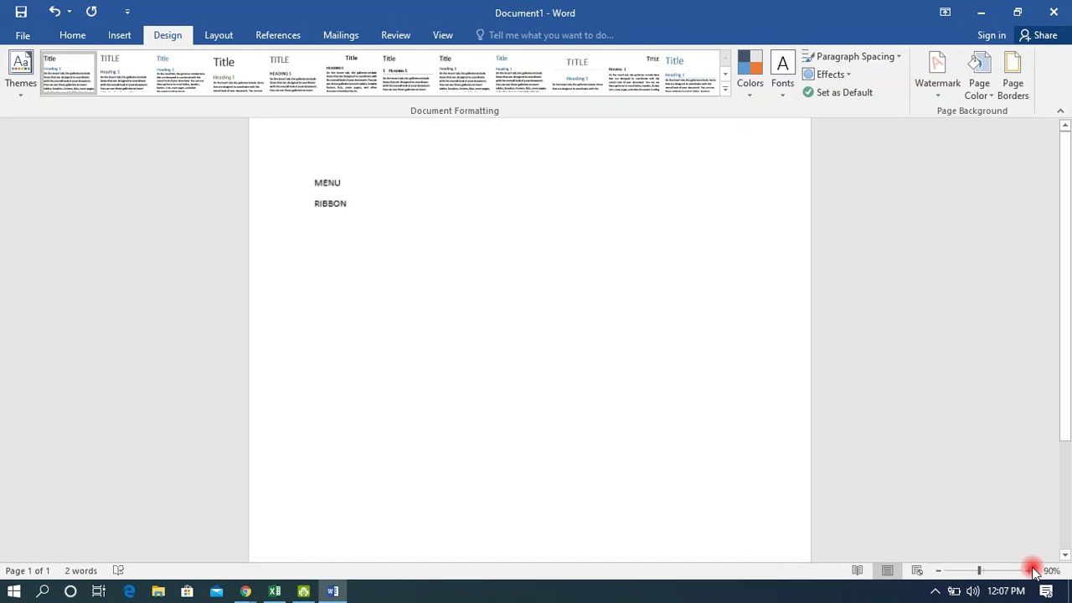
left_click(1031, 571)
left_click(1031, 570)
left_click(1031, 570)
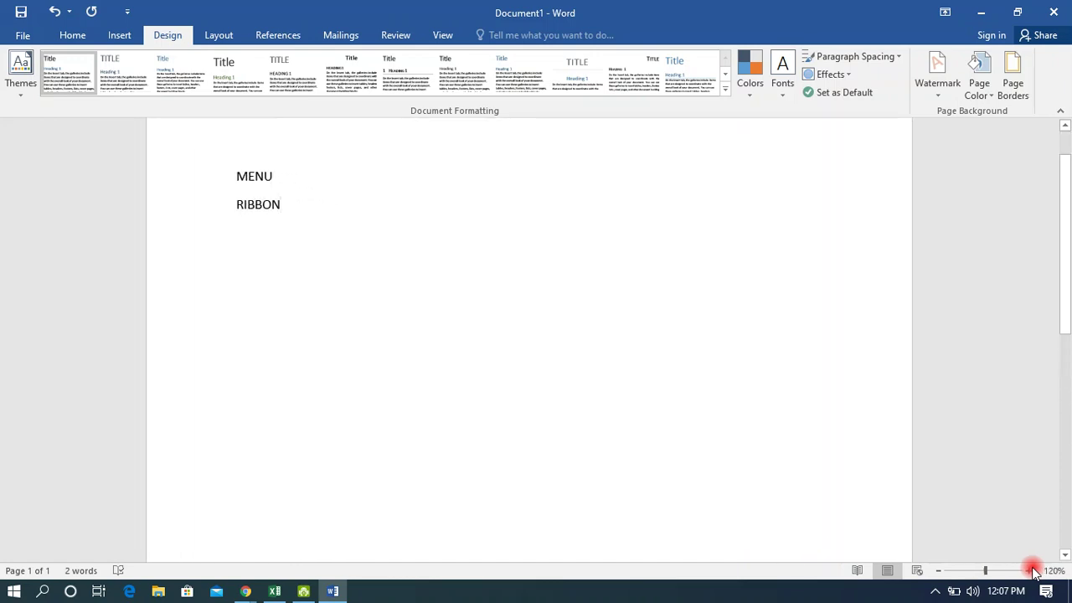
left_click(938, 571)
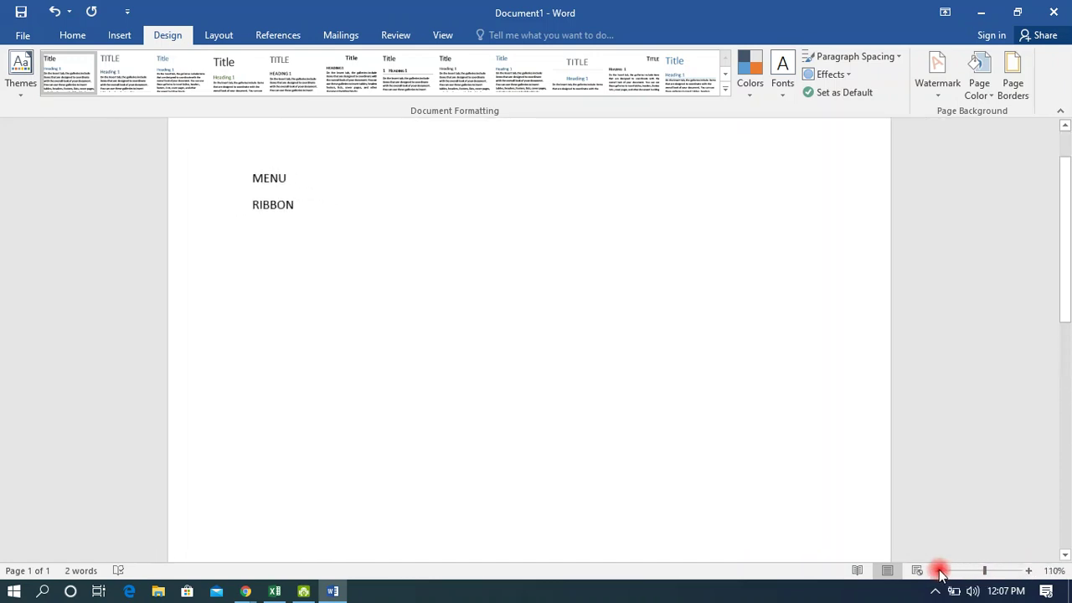
Switch to Google Meet, admit the waiting participant, and select the 12:05 reminder message.
key("alt+Tab")
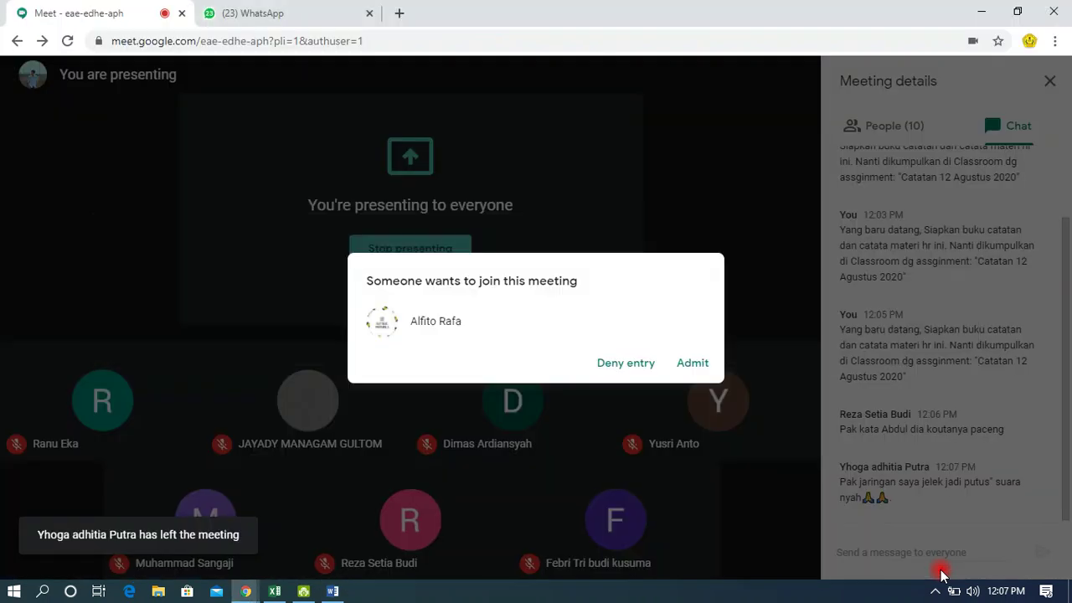
left_click(693, 361)
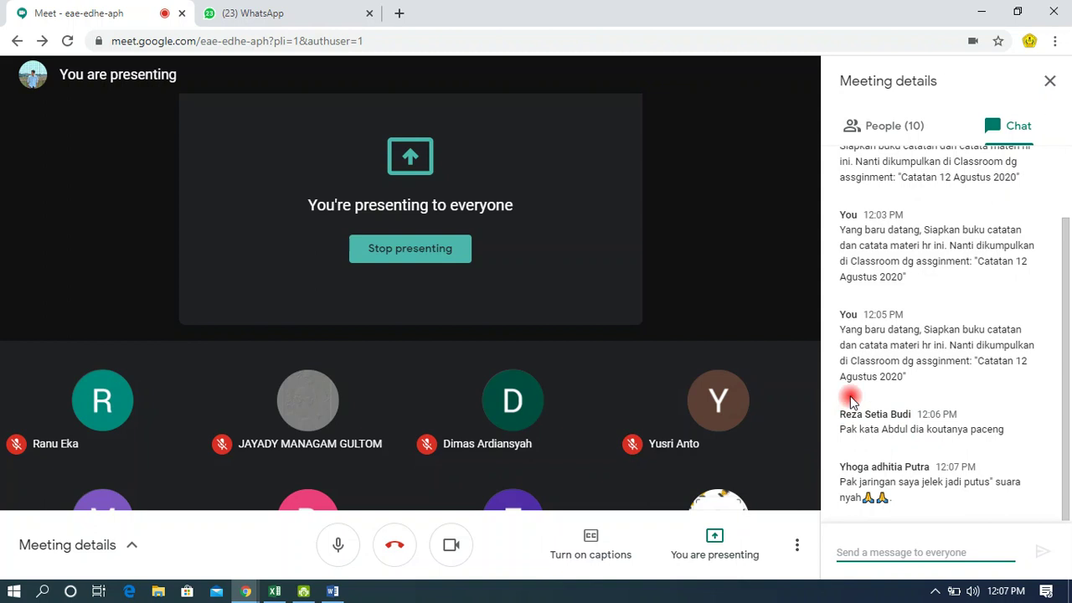
left_click_drag(840, 335, 909, 377)
key("ctrl+c")
left_click(851, 329)
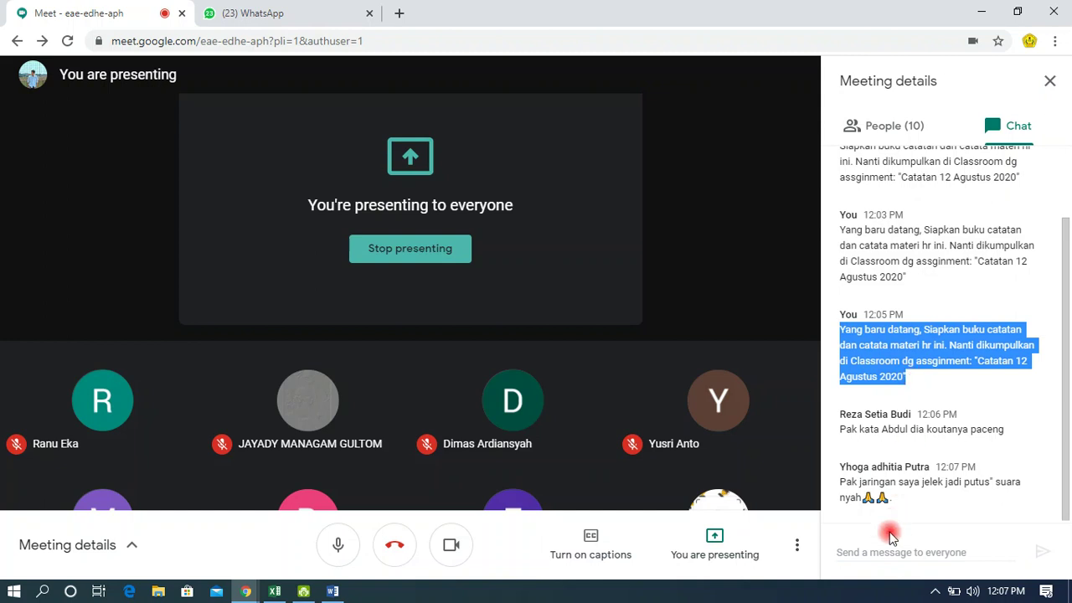
Paste the reminder into the chat box, send it to everyone, and switch back to Word.
left_click(884, 553)
key("ctrl+v")
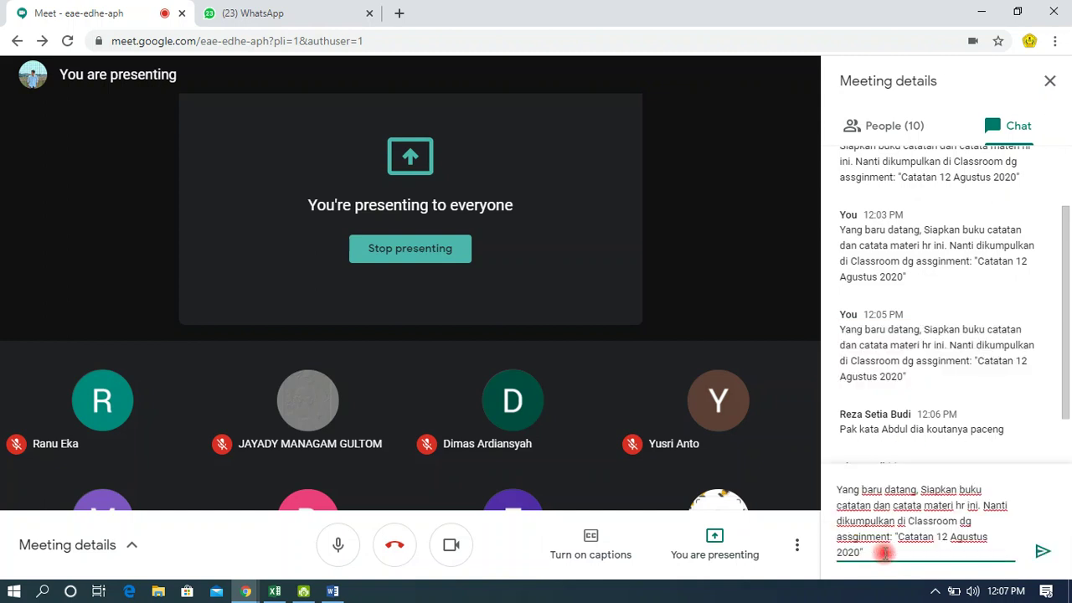
key("Return")
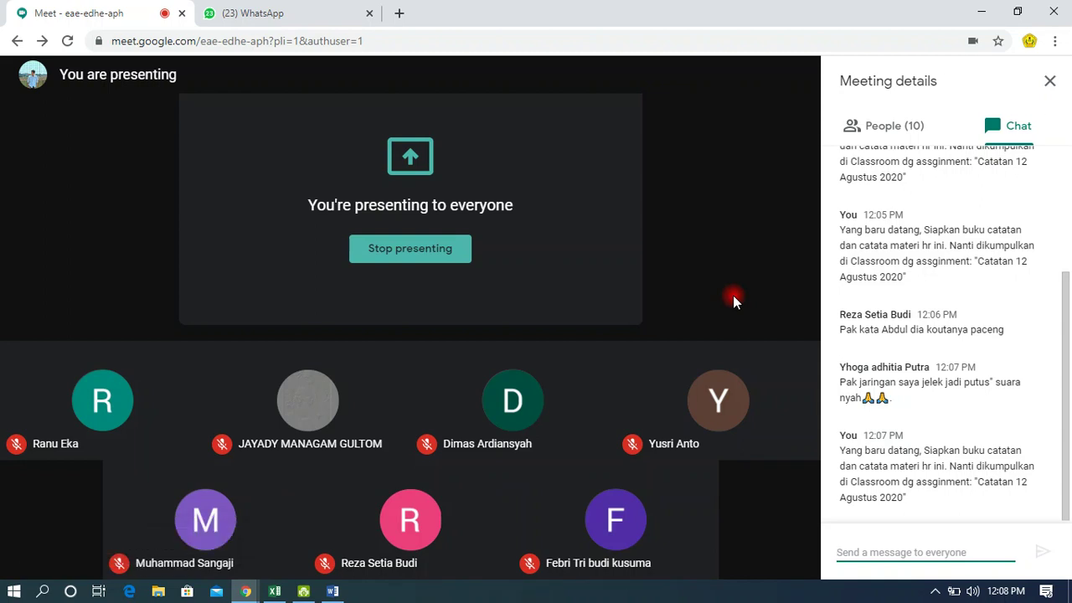
key("alt+Tab")
key("alt+Tab")
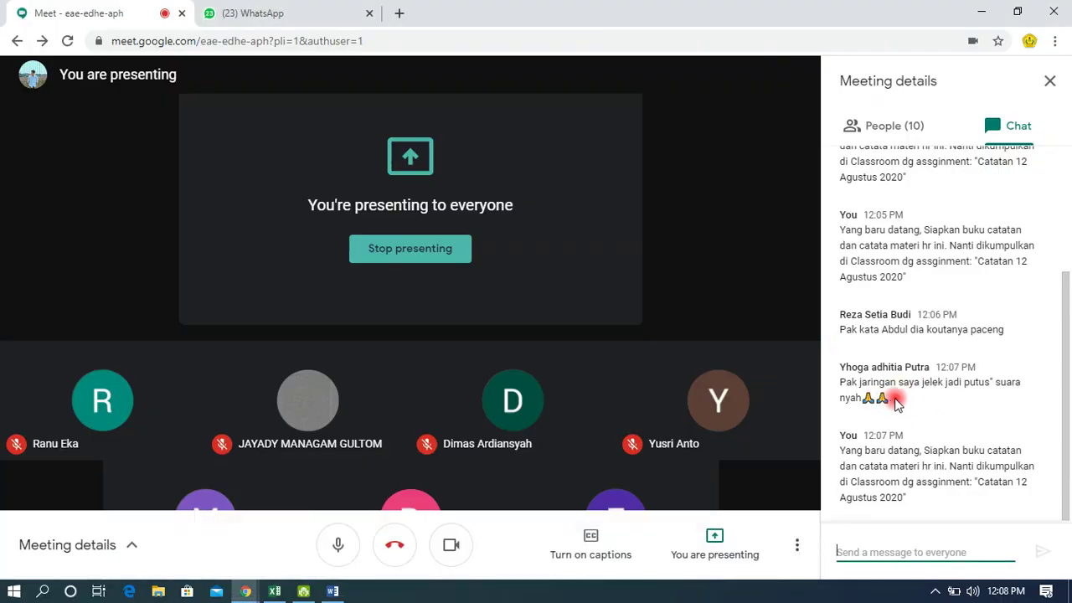
key("alt+Tab")
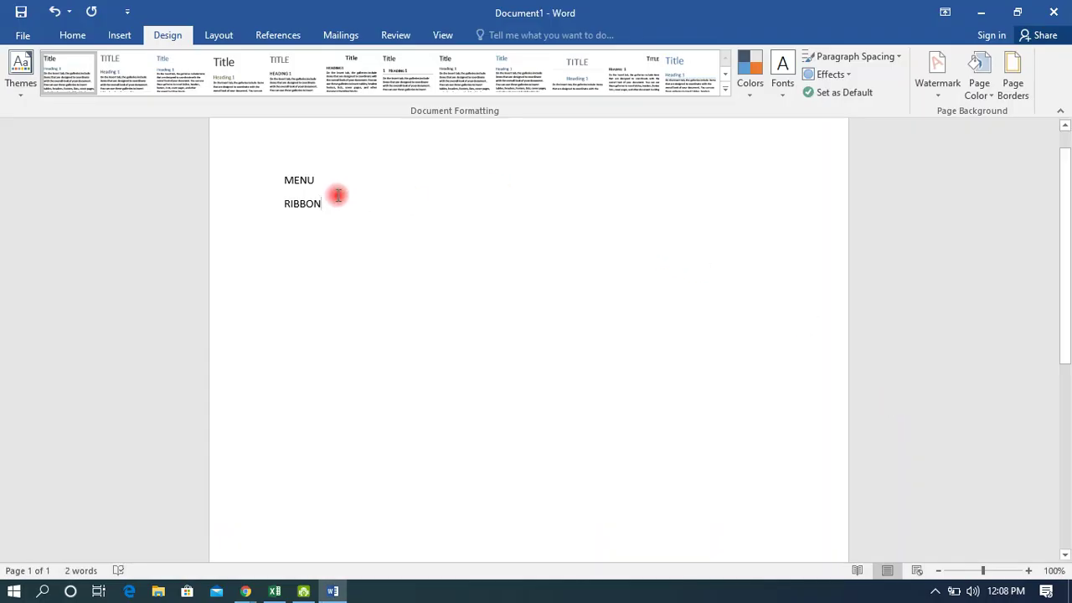
Delete the MENU and RIBBON lines to leave an empty page.
left_click(77, 37)
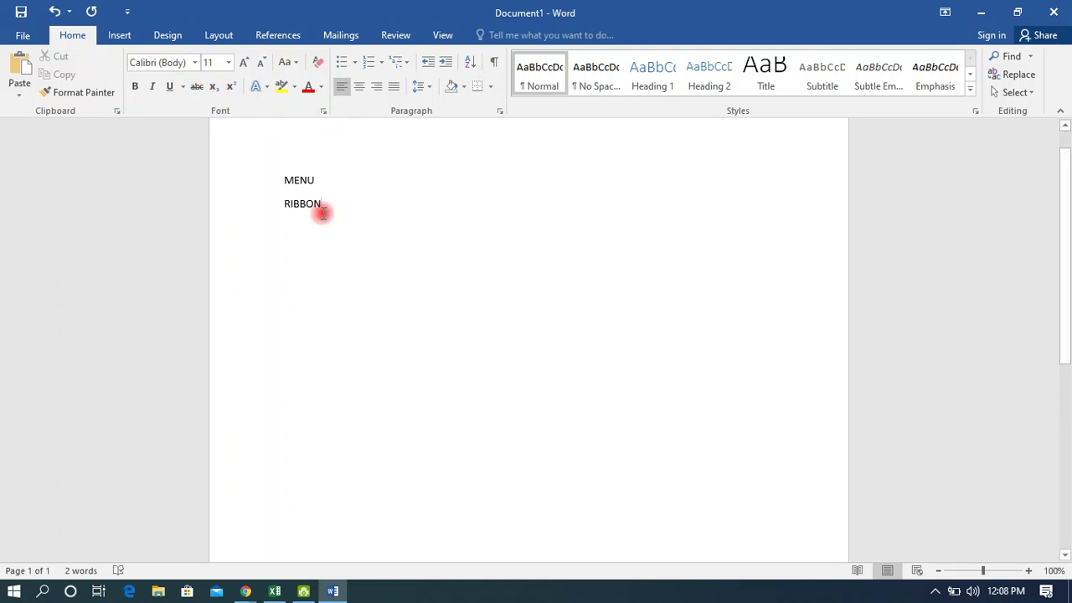
left_click_drag(329, 213, 271, 182)
key("Delete")
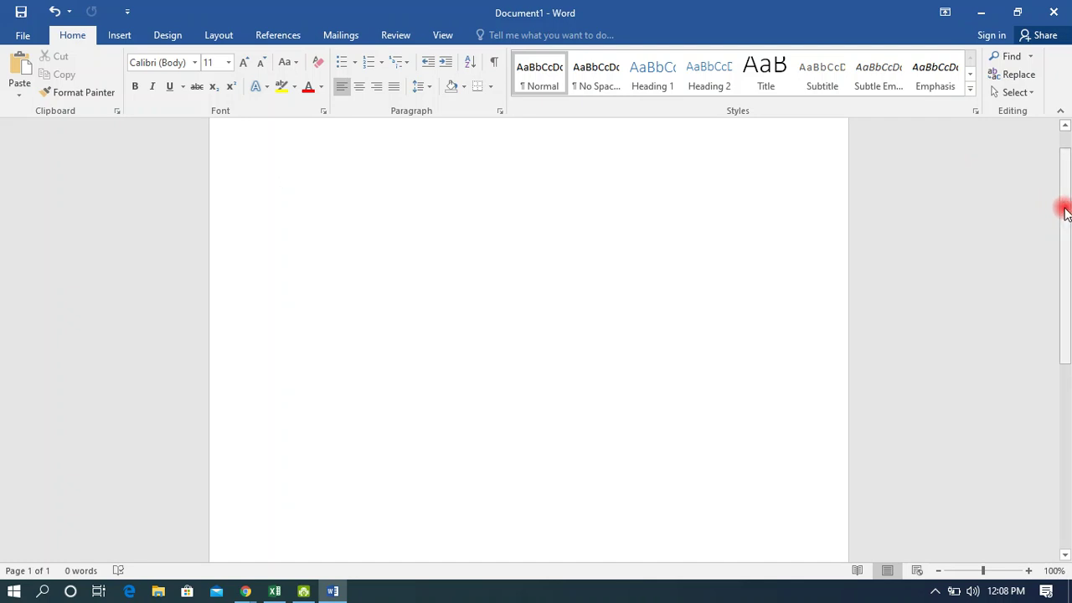
mouse_move(1065, 213)
left_mouse_down()
mouse_move(1065, 268)
mouse_move(1069, 213)
left_mouse_up()
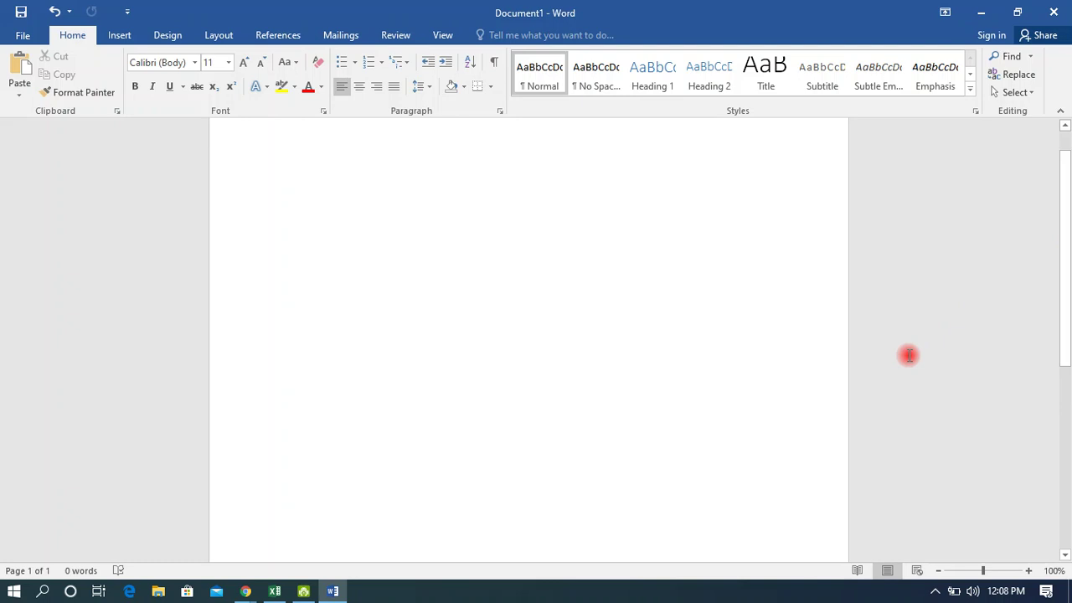
left_click(1027, 572)
left_click(1027, 572)
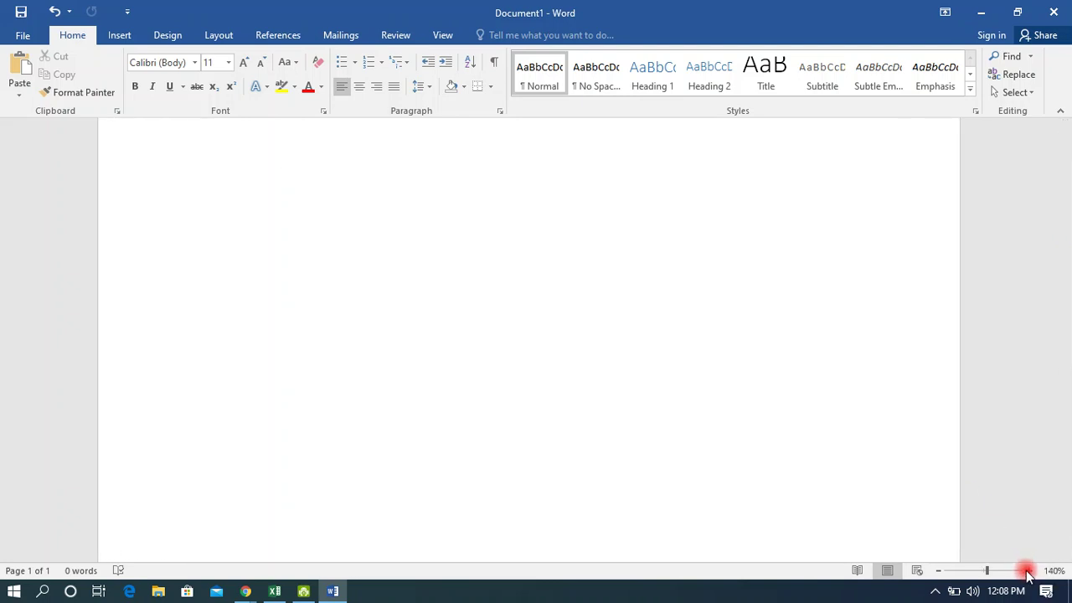
left_click(1027, 572)
left_click(1027, 572)
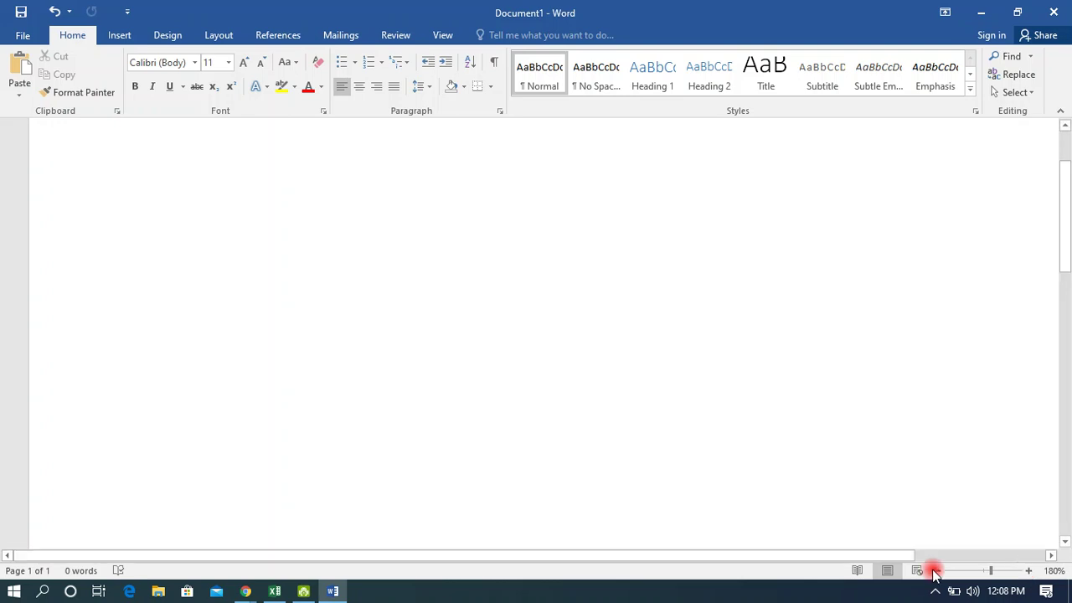
left_click_drag(868, 558, 907, 556)
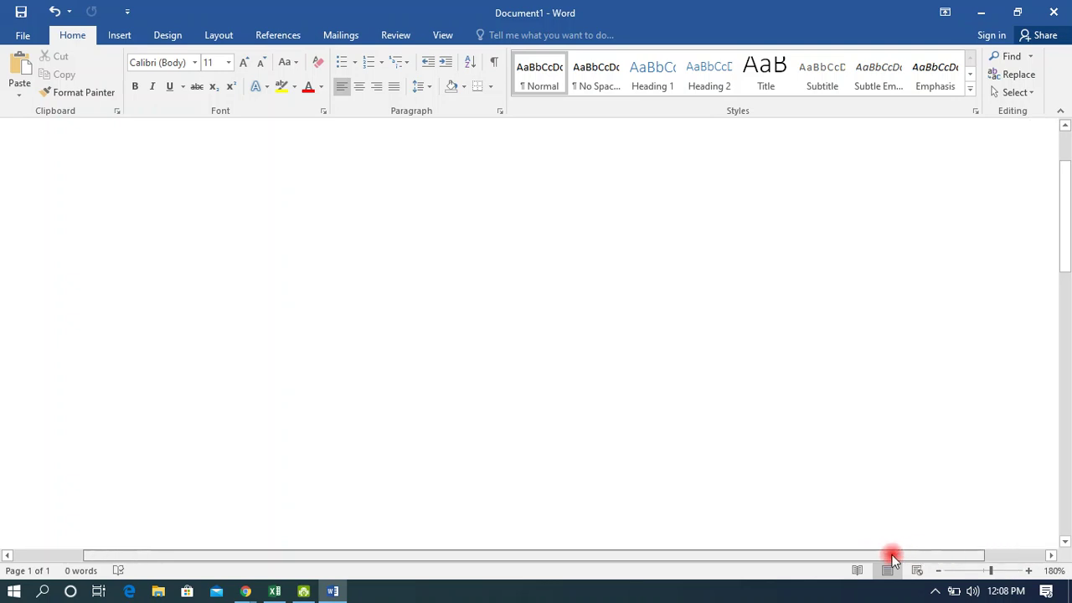
left_click(939, 571)
left_click(938, 570)
left_click(939, 571)
left_click(939, 570)
left_click(938, 570)
left_click(938, 570)
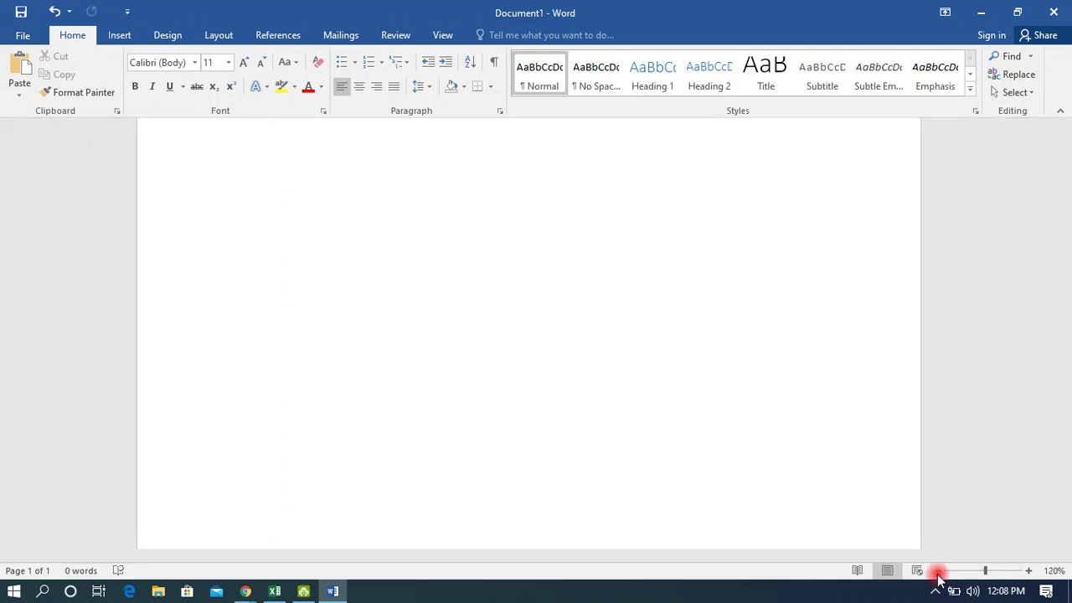
left_click(938, 571)
left_click(939, 570)
left_click(939, 570)
left_click(938, 571)
left_click(939, 570)
left_click(938, 570)
left_click(939, 570)
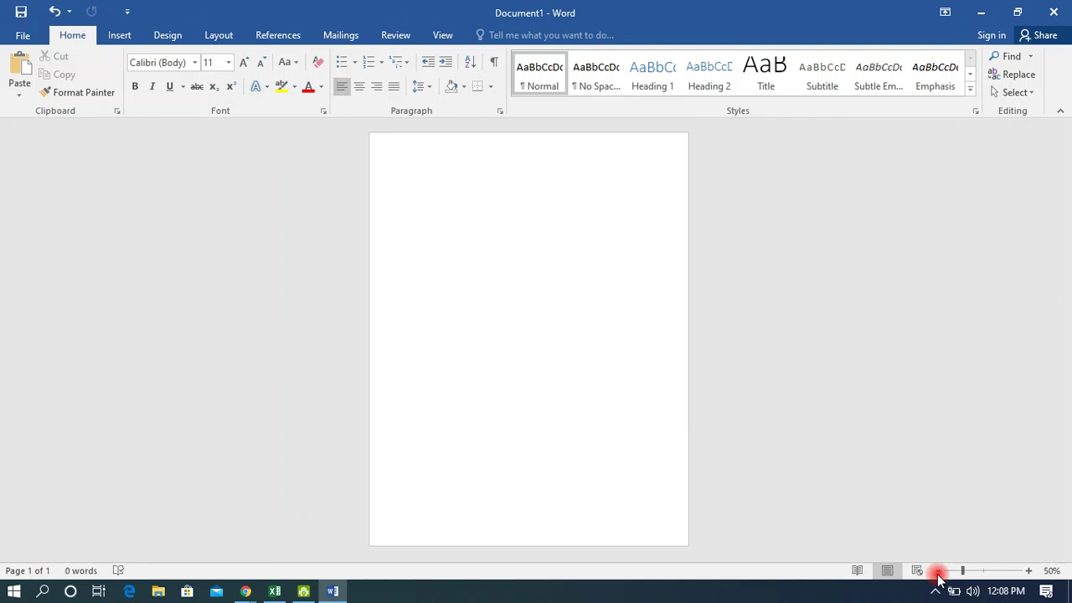
left_click(1028, 570)
left_click(1028, 571)
left_click(1028, 570)
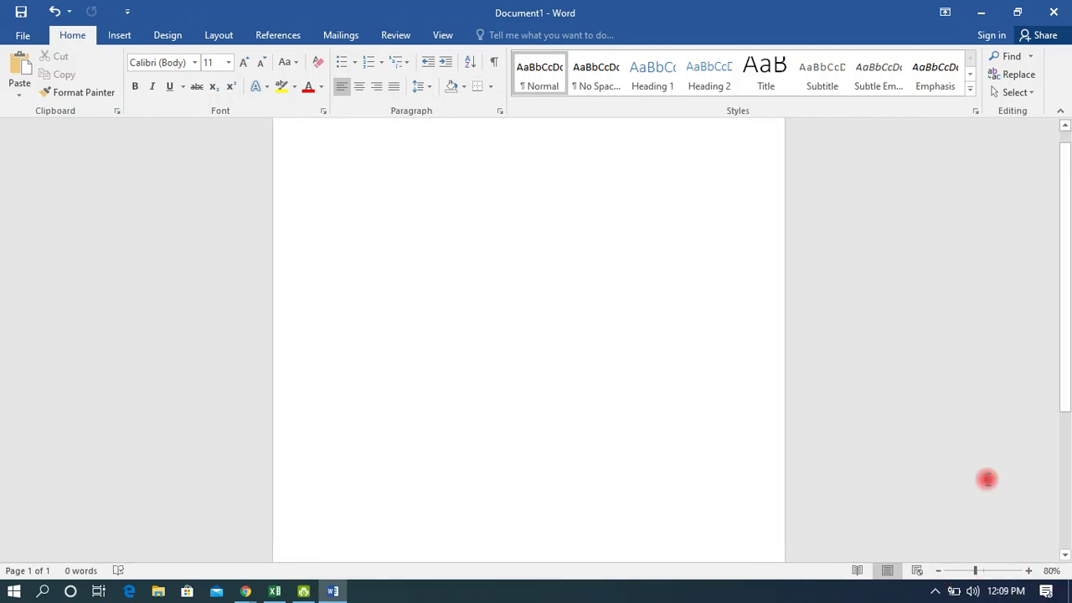
scroll(987, 479, "up", 1)
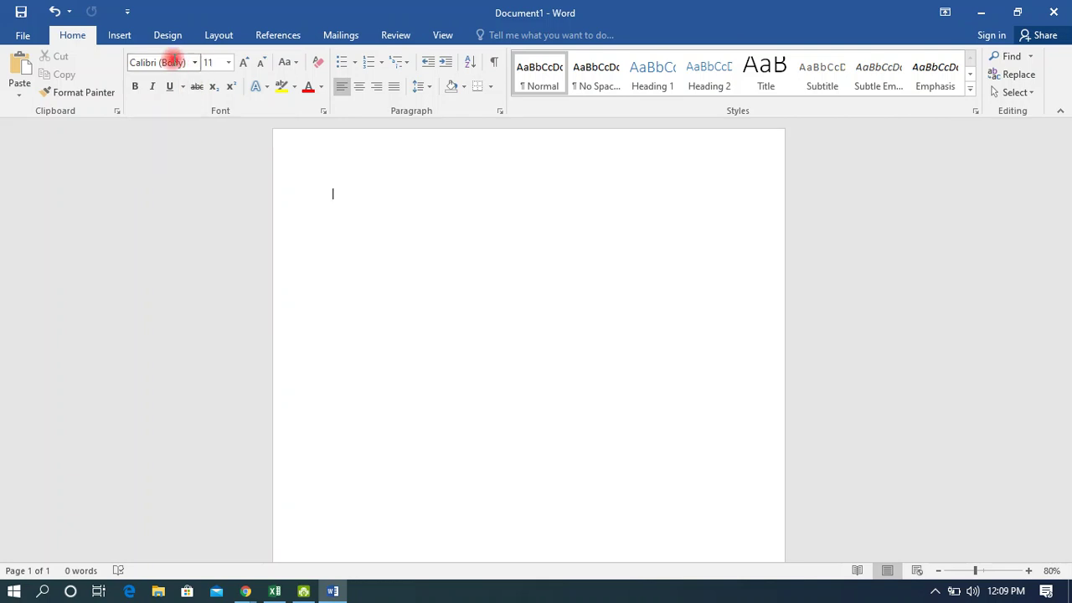
type("M")
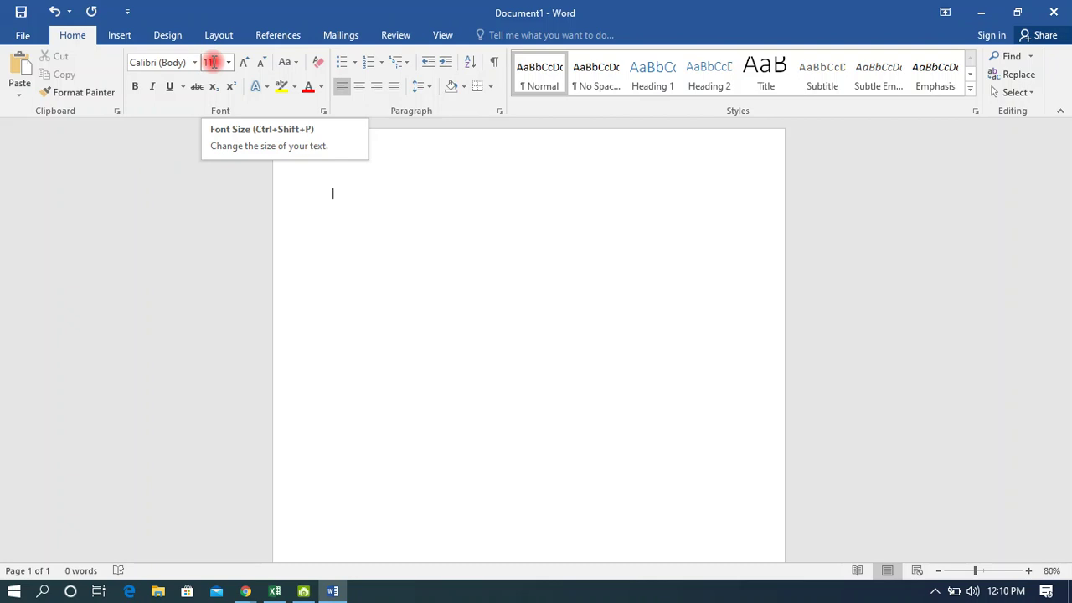
key("alt+Tab")
key("alt+Tab")
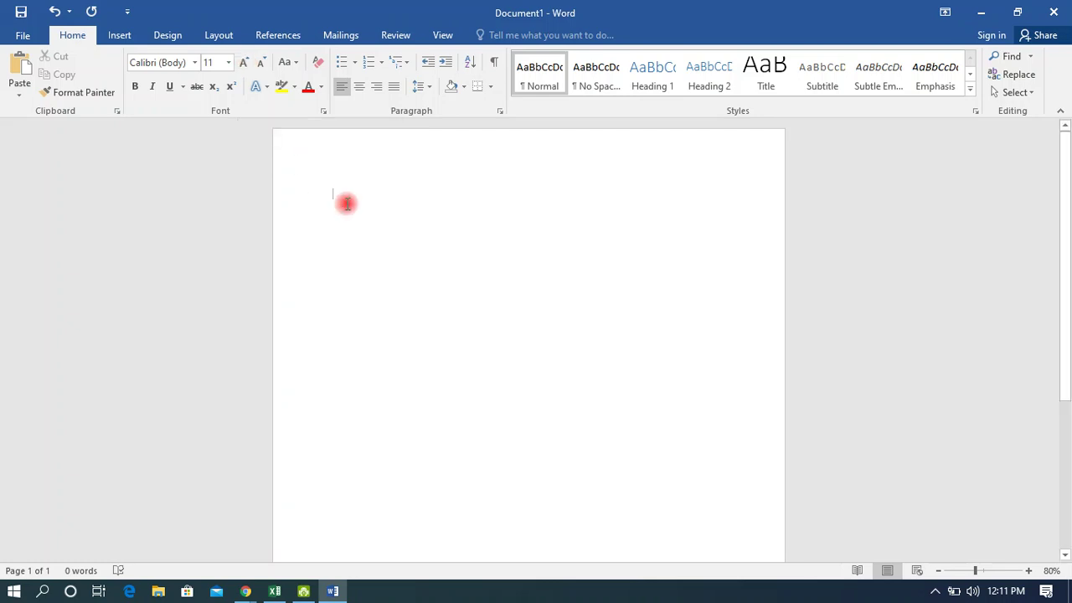
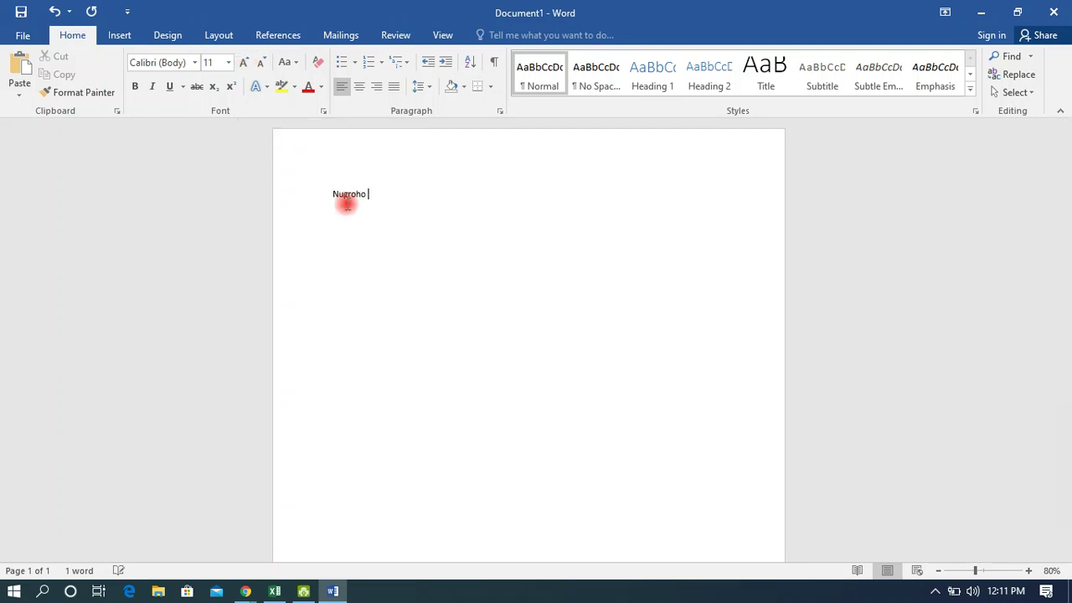
Type the person's full name on the first line of the blank page.
left_click_drag(433, 193, 334, 193)
left_click(439, 197)
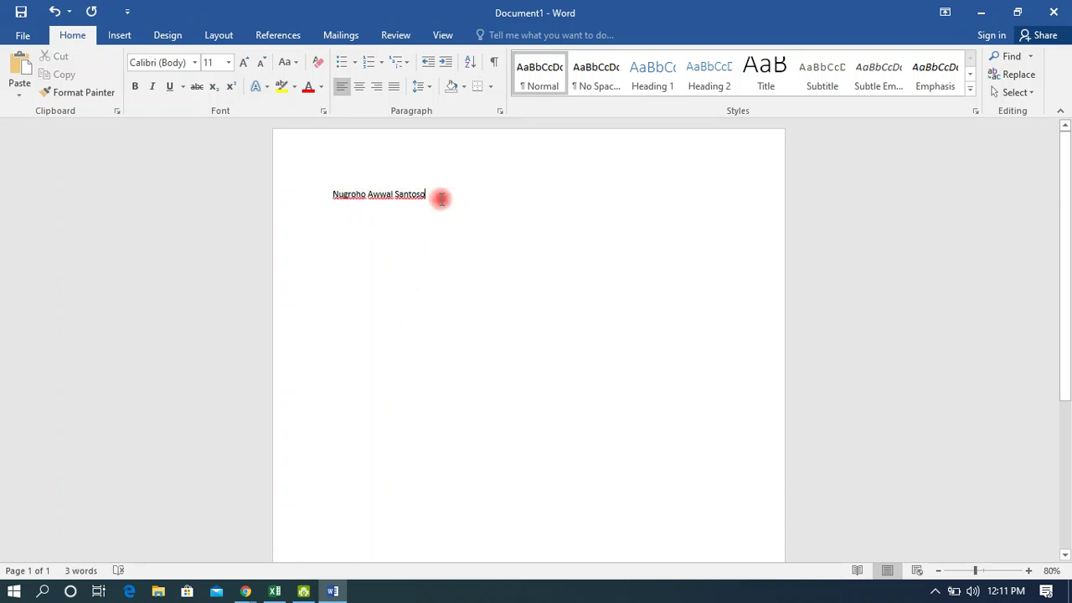
left_click_drag(433, 194, 297, 197)
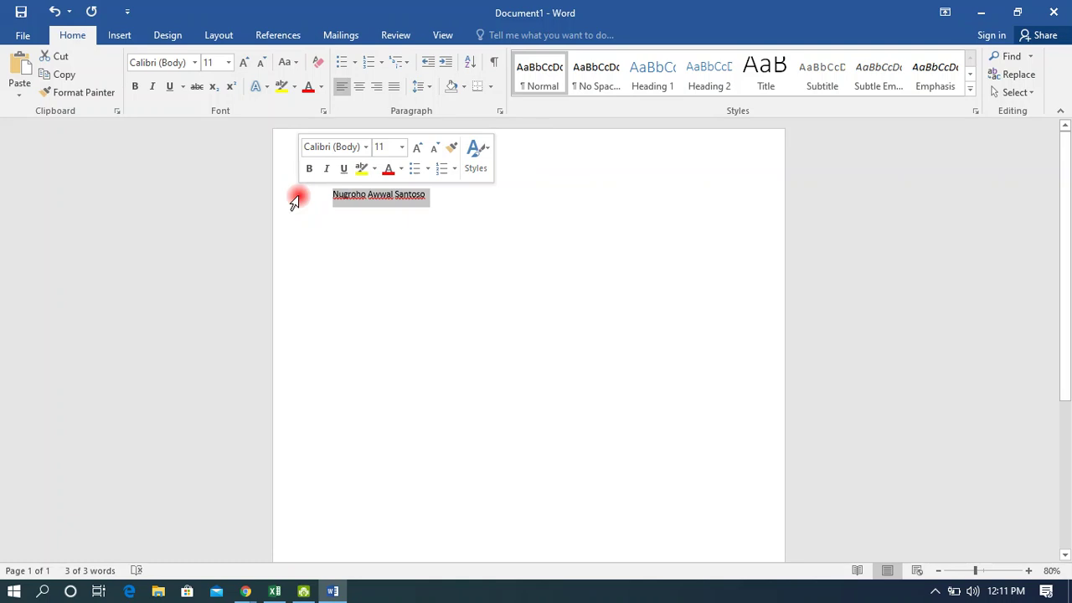
left_click(362, 238)
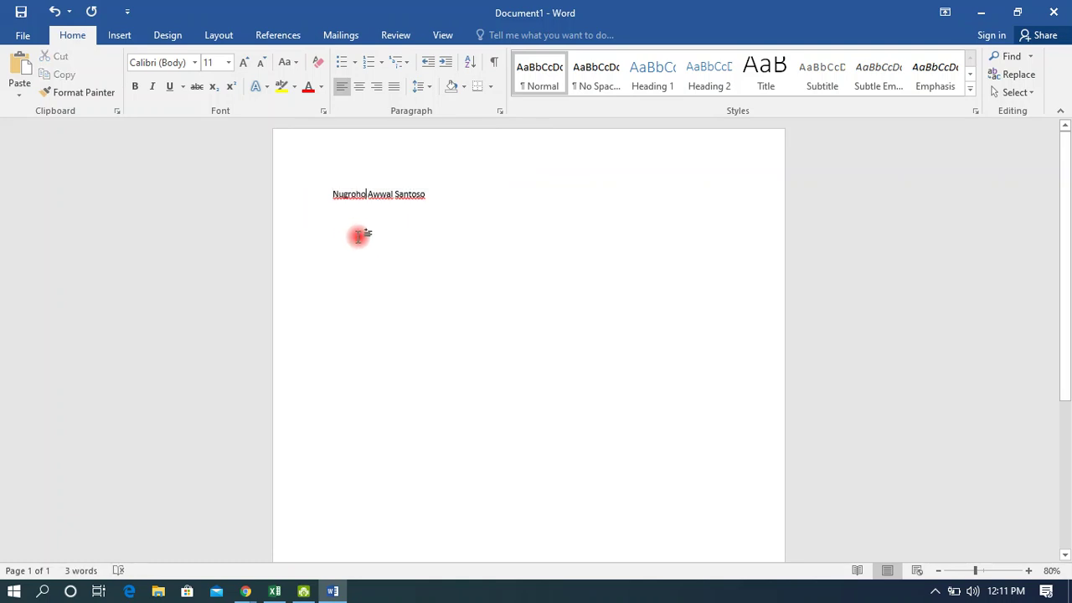
Select the name's first word and try larger and smaller sizes with Grow/Shrink Font.
double_click(351, 192)
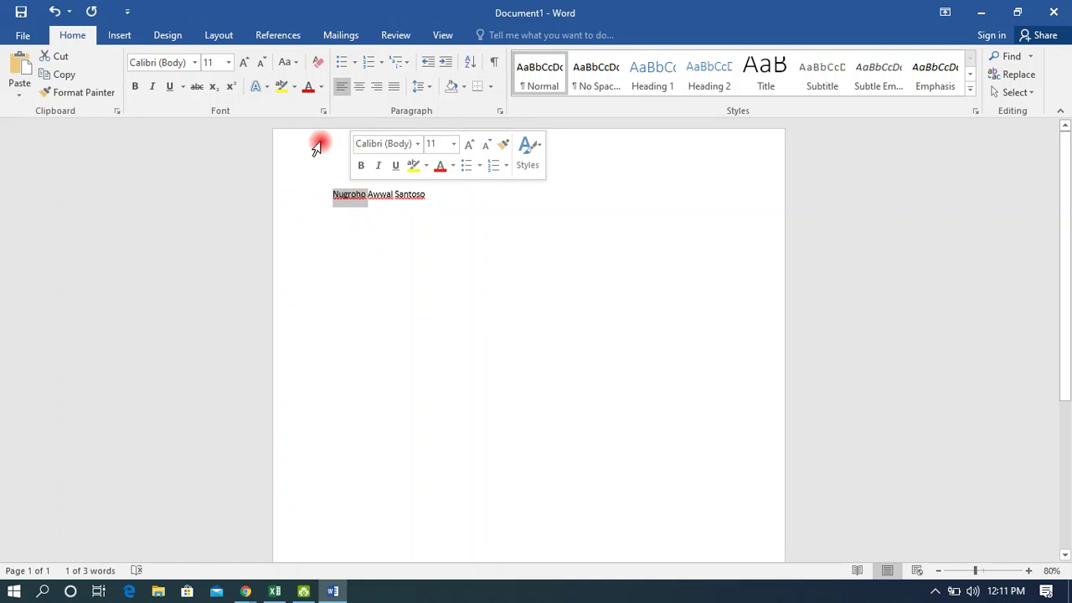
left_click(244, 62)
left_click(244, 62)
left_click(244, 62)
left_click(243, 62)
left_click(244, 62)
left_click(243, 62)
left_click(243, 62)
left_click(244, 62)
left_click(243, 62)
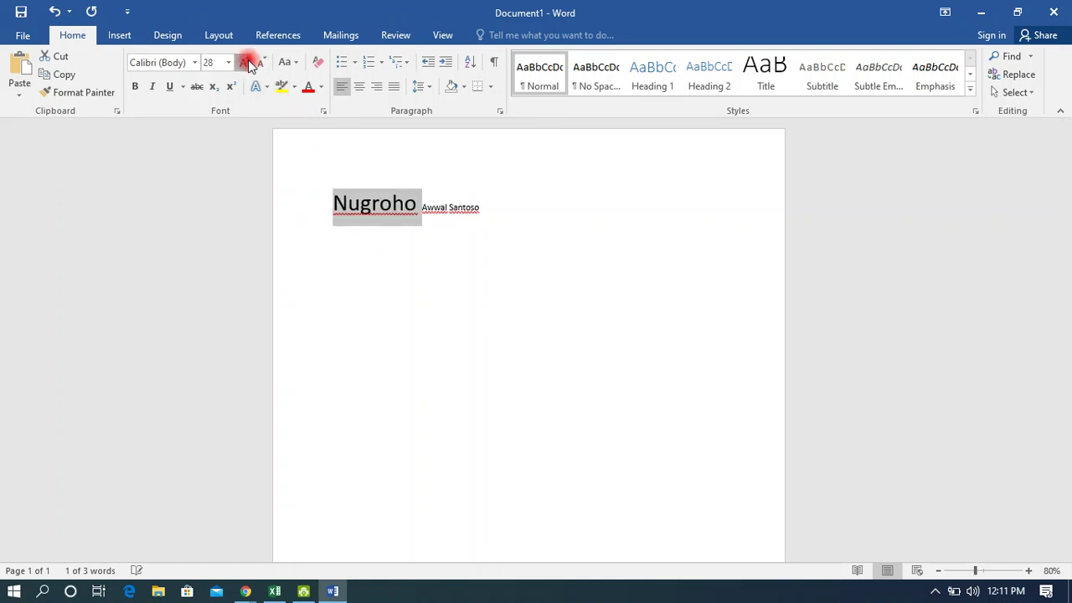
left_click(243, 62)
left_click(244, 62)
left_click(244, 62)
left_click(244, 62)
left_click(261, 62)
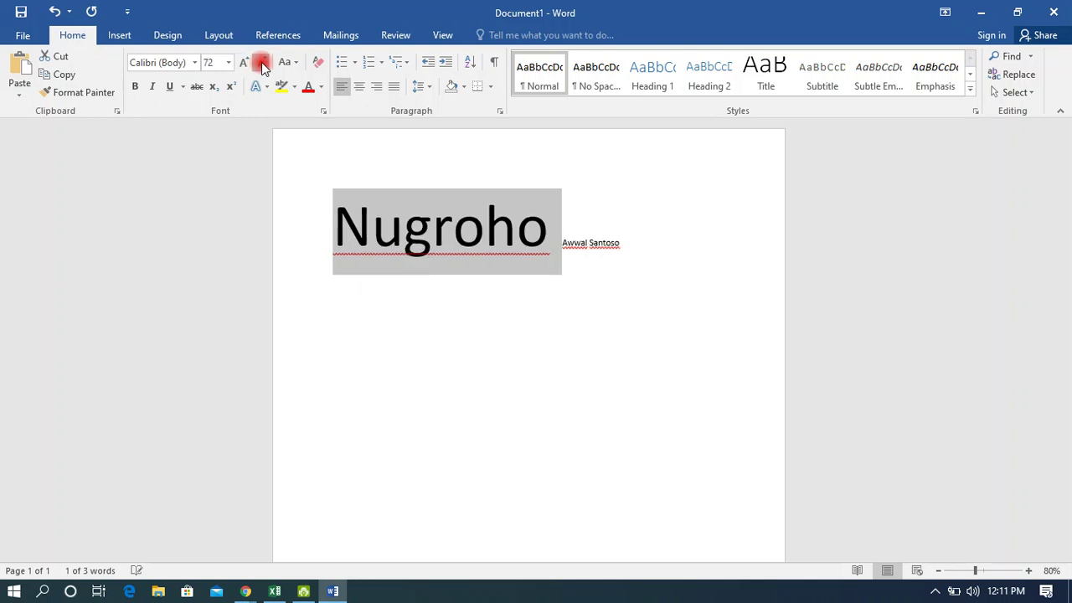
left_click(262, 62)
left_click(261, 62)
left_click(261, 62)
left_click(261, 62)
left_click(261, 62)
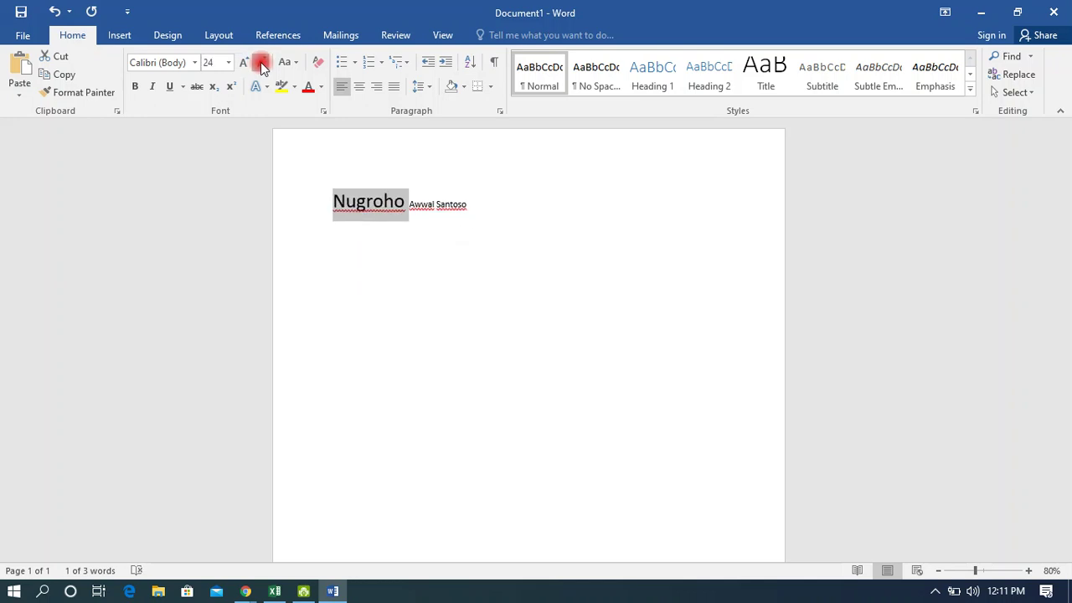
left_click(246, 64)
left_click(246, 65)
left_click(246, 65)
left_click(246, 65)
left_click(246, 65)
left_click(248, 67)
left_click(248, 67)
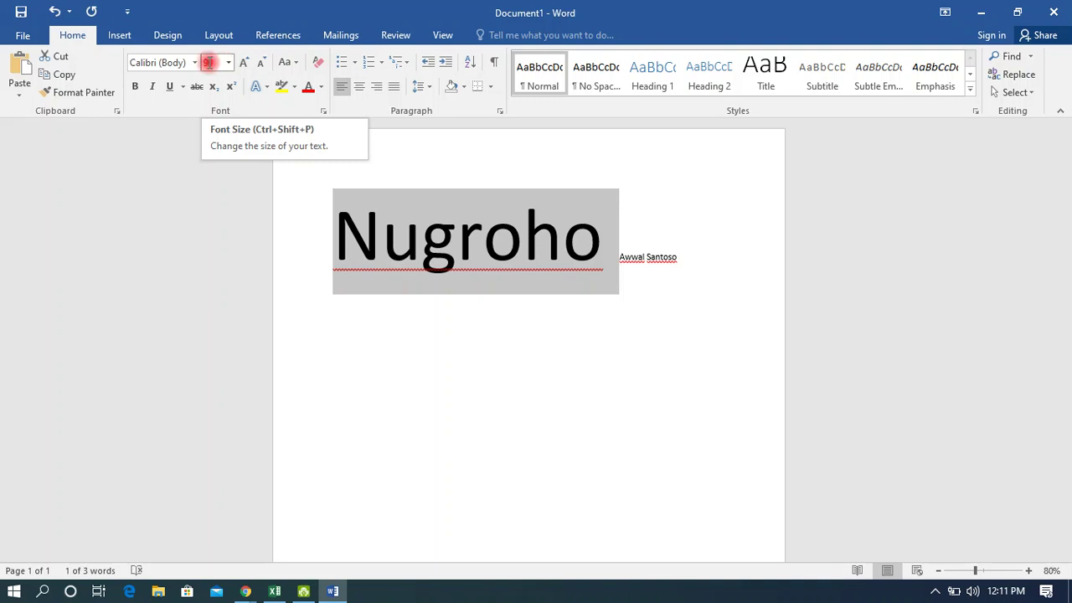
Set the first word's font size to 30 pt in the Font Size box.
left_click(226, 63)
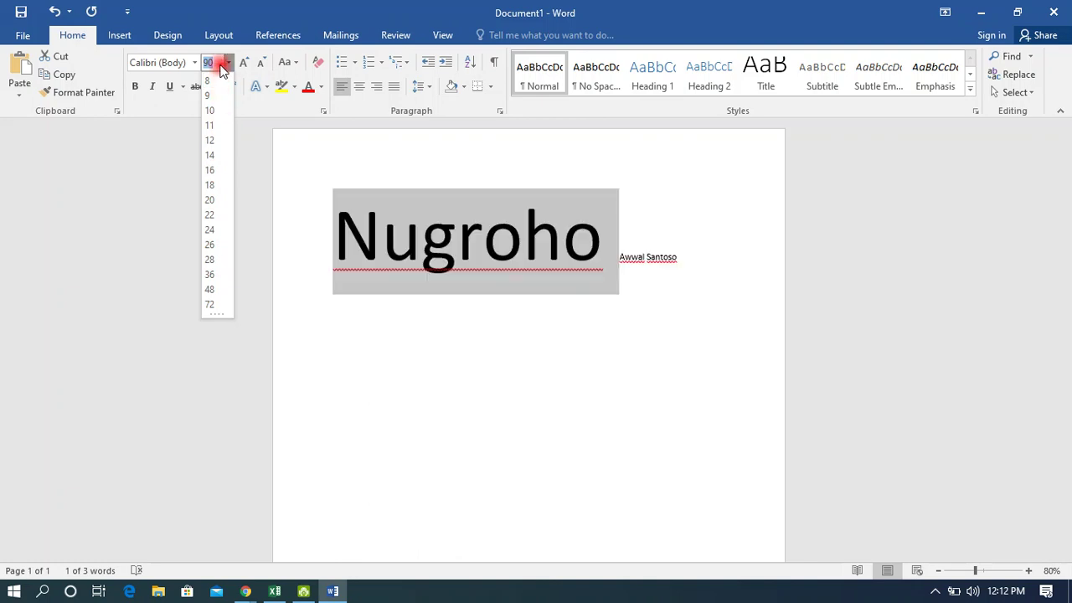
key("BackSpace")
key("BackSpace")
type("30")
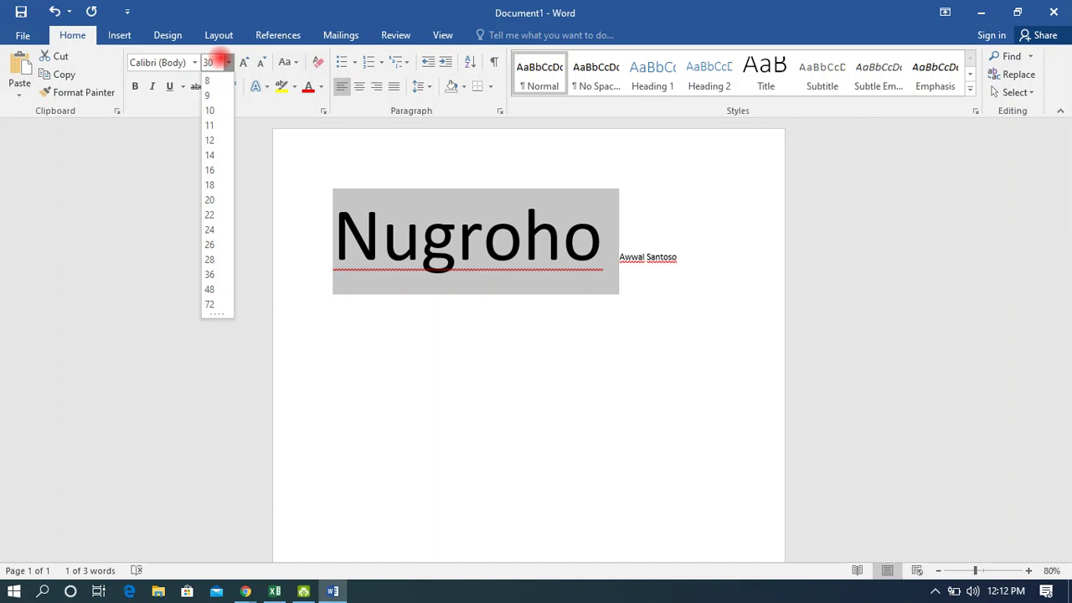
key("Return")
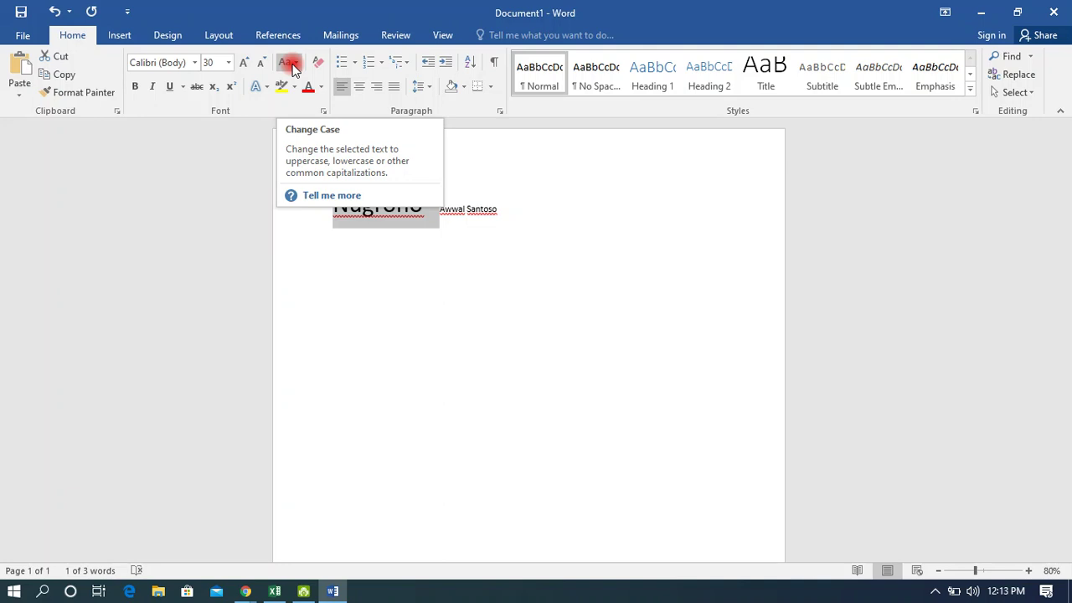
Select the entire name line and set its font size to 36 pt.
left_click(495, 217)
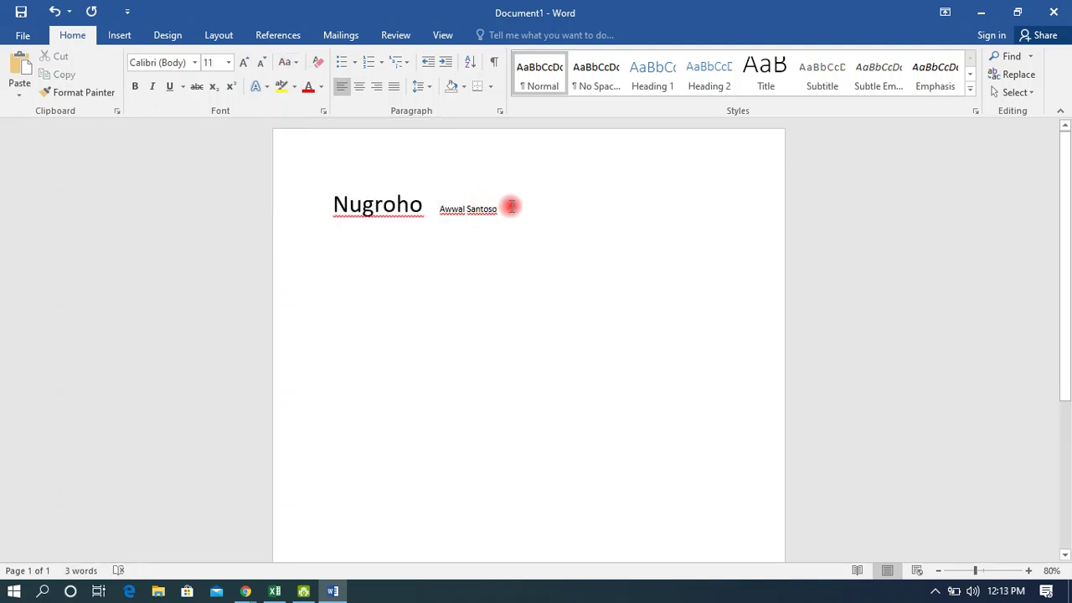
left_click_drag(511, 206, 376, 209)
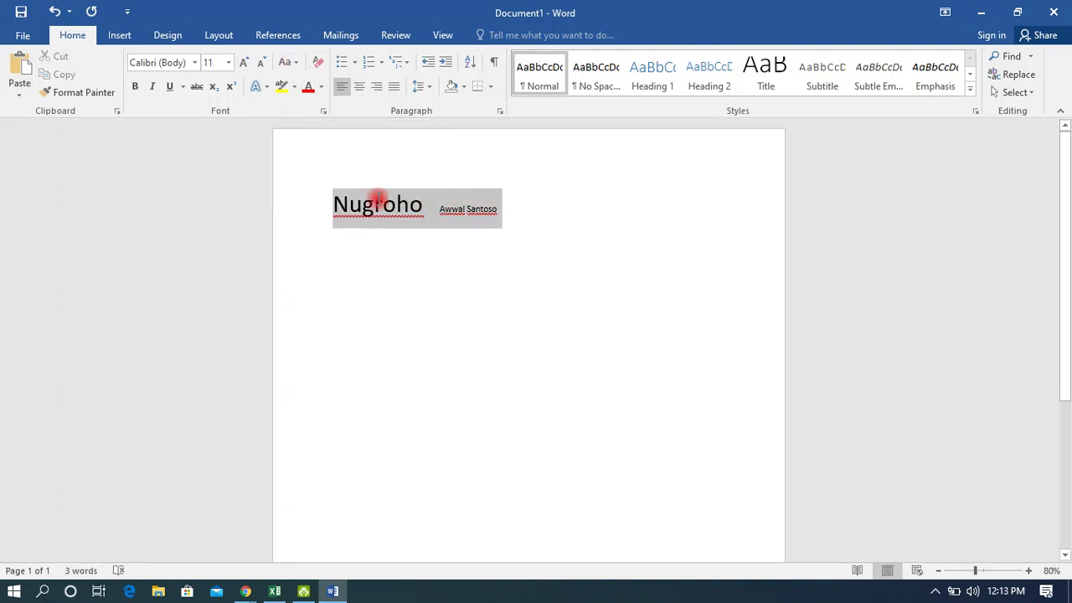
left_click(224, 65)
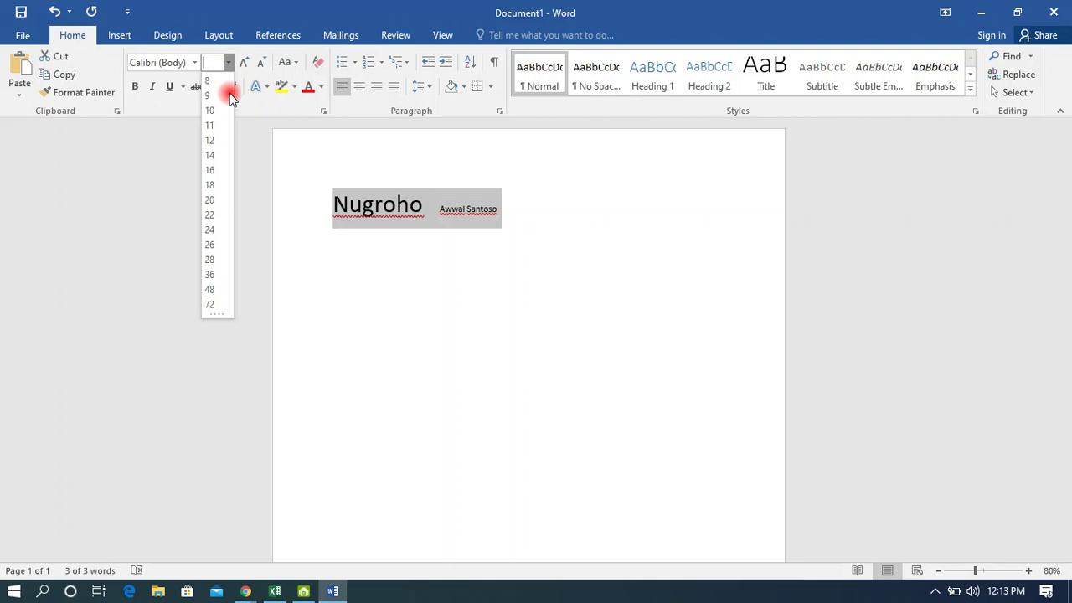
left_click(212, 275)
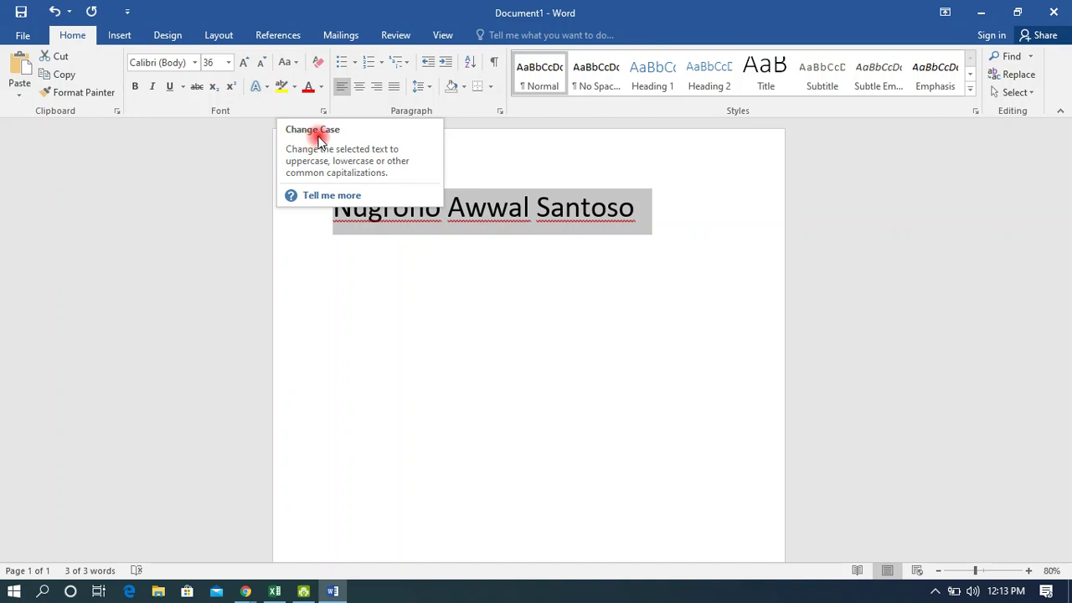
Switch the name through Sentence case and lowercase, finishing on UPPERCASE via Change Case.
left_click(293, 63)
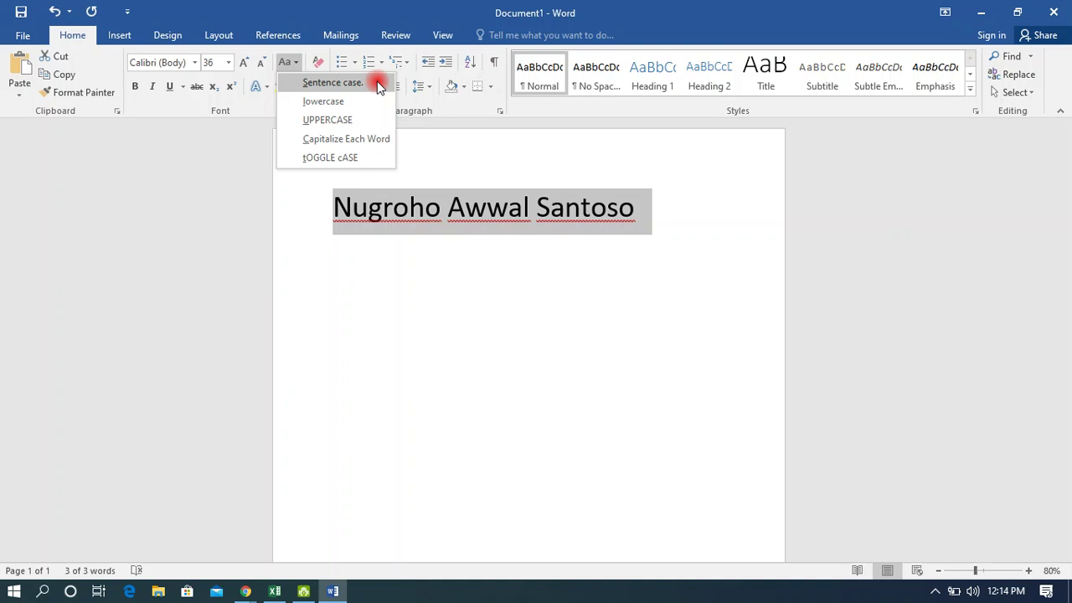
left_click(377, 82)
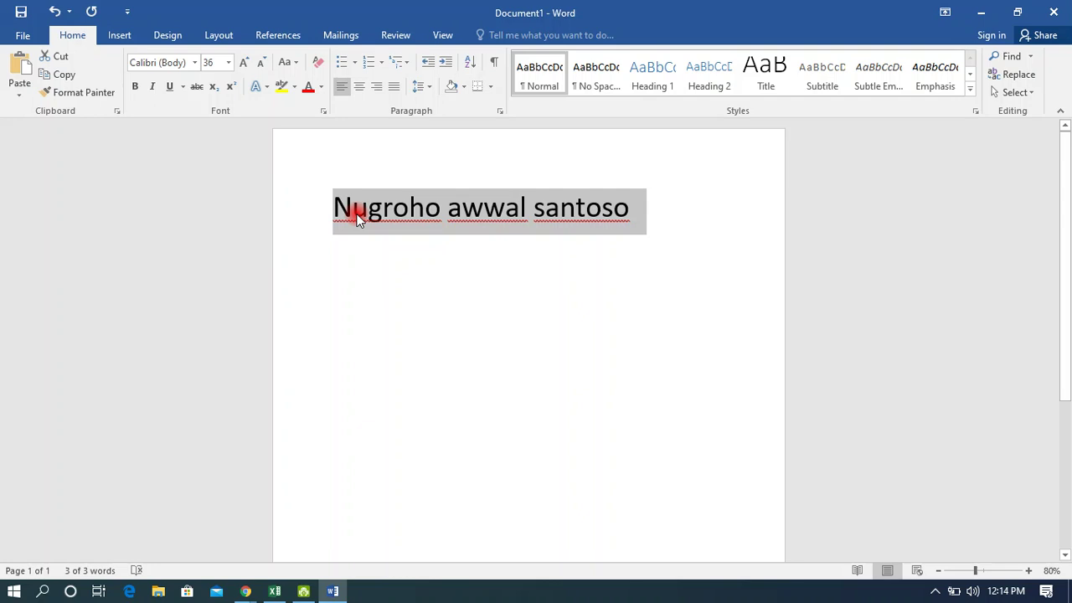
left_click(289, 63)
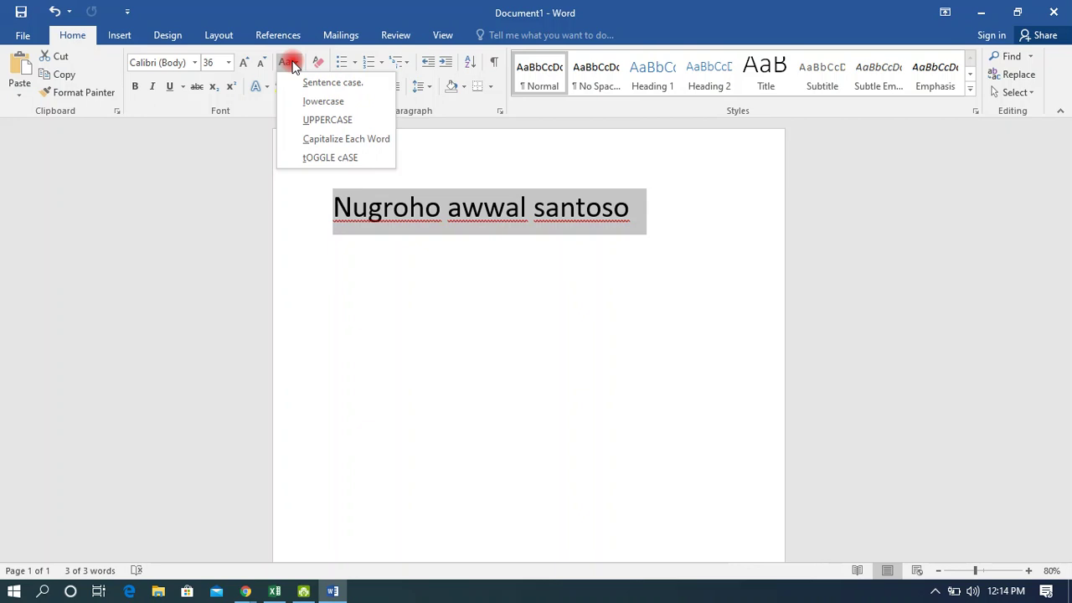
left_click(370, 101)
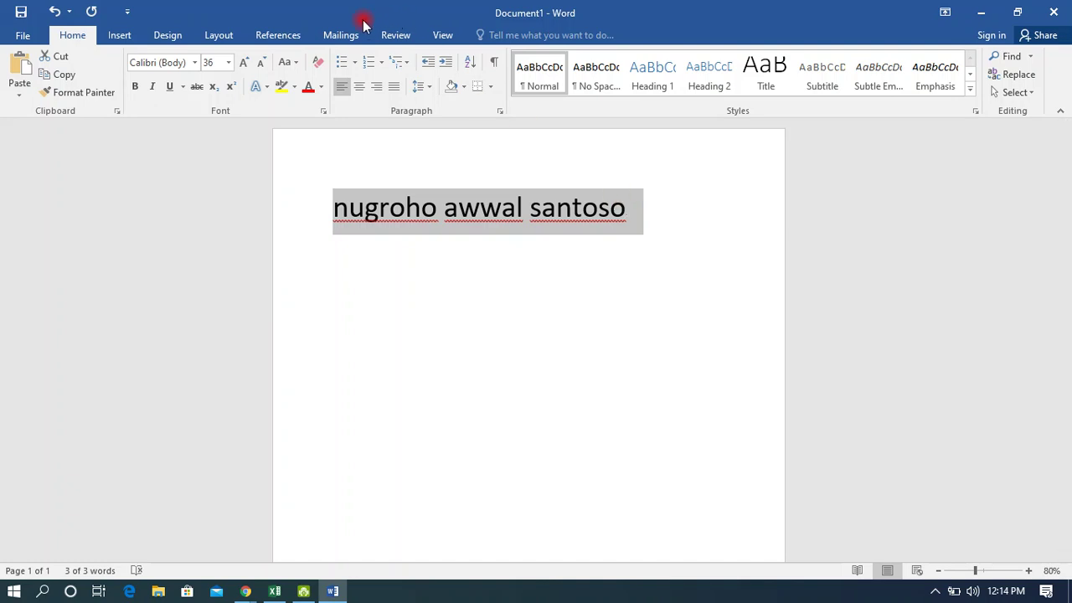
left_click(288, 62)
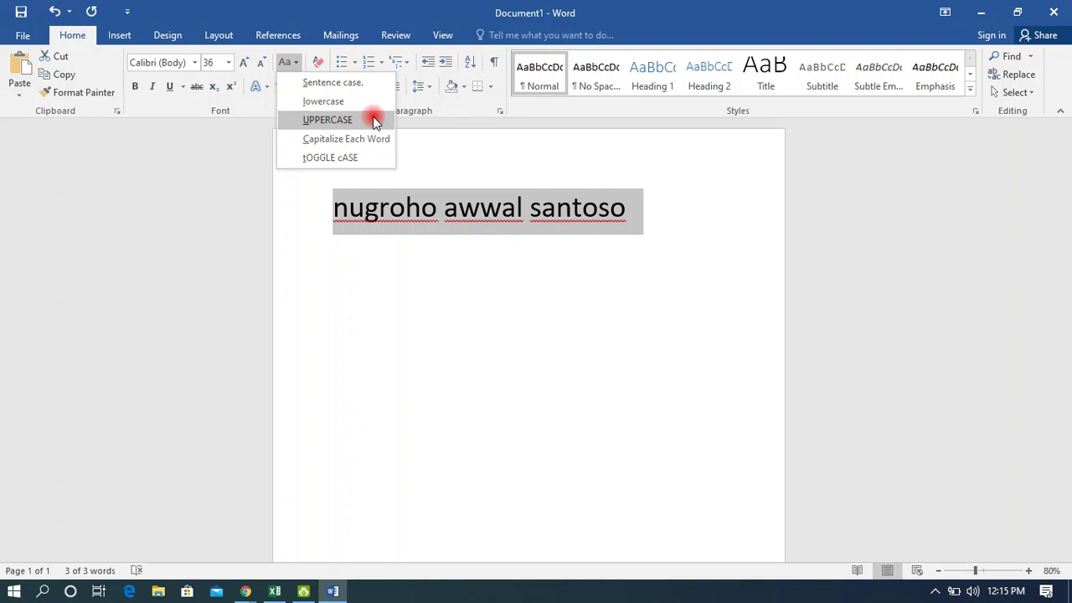
left_click(375, 122)
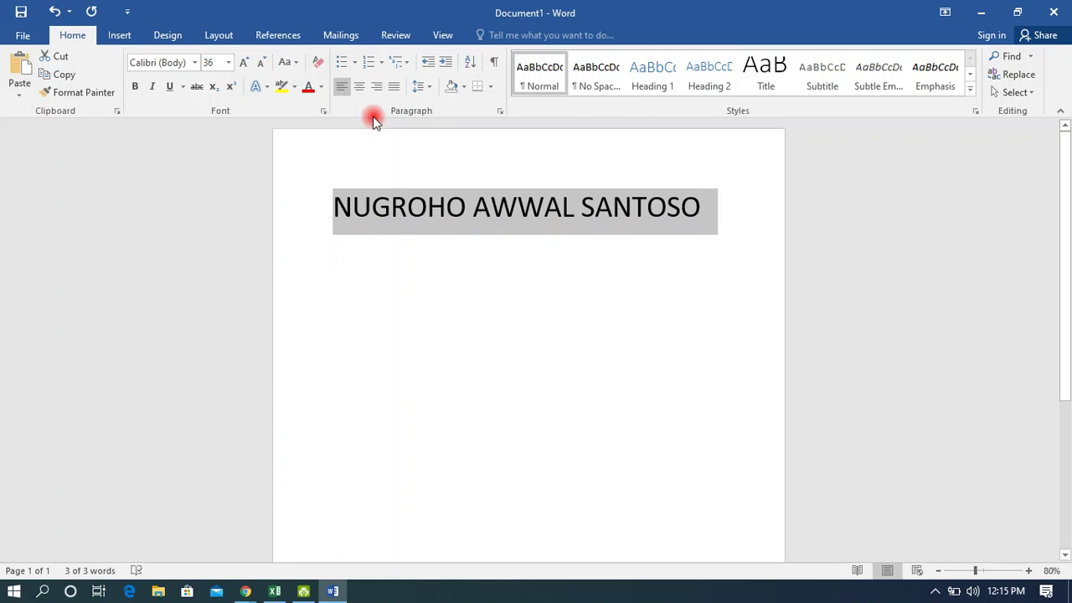
Apply Capitalize Each Word, then tOGGLE cASE to the name with Change Case.
left_click(290, 62)
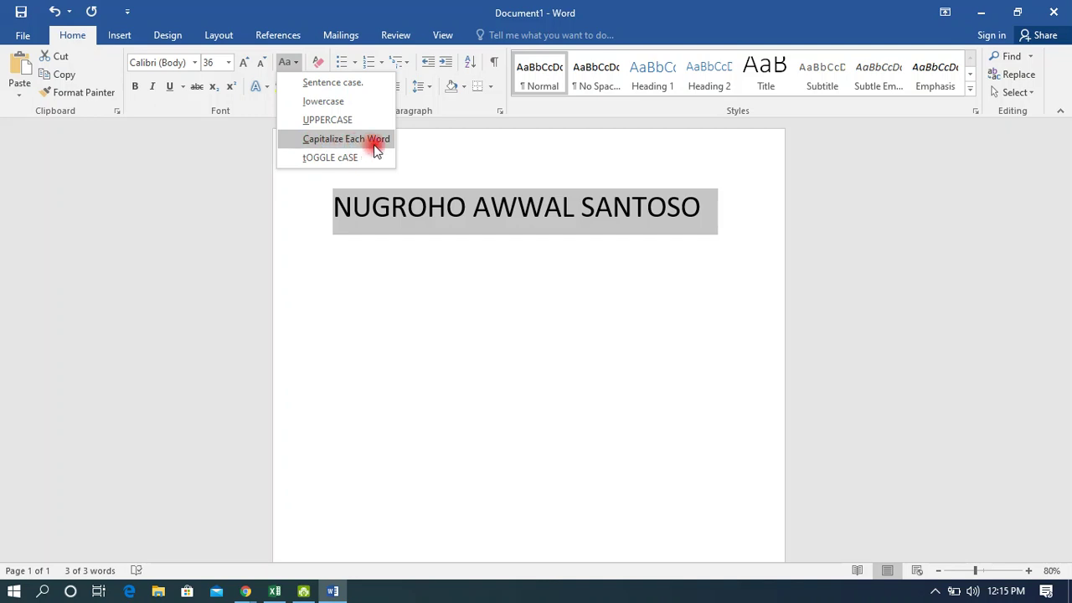
left_click(374, 143)
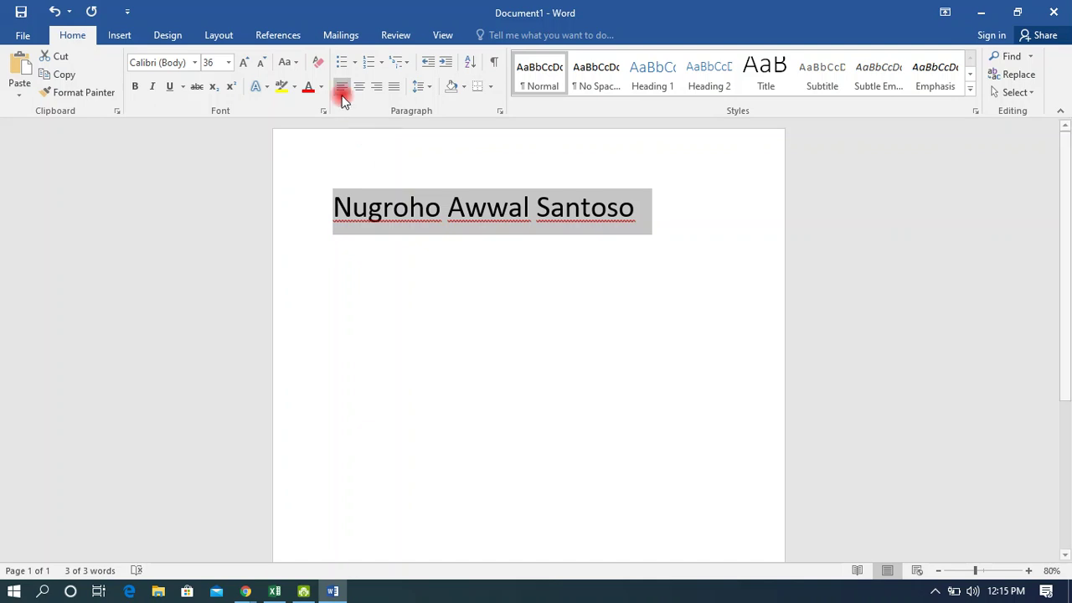
left_click(288, 62)
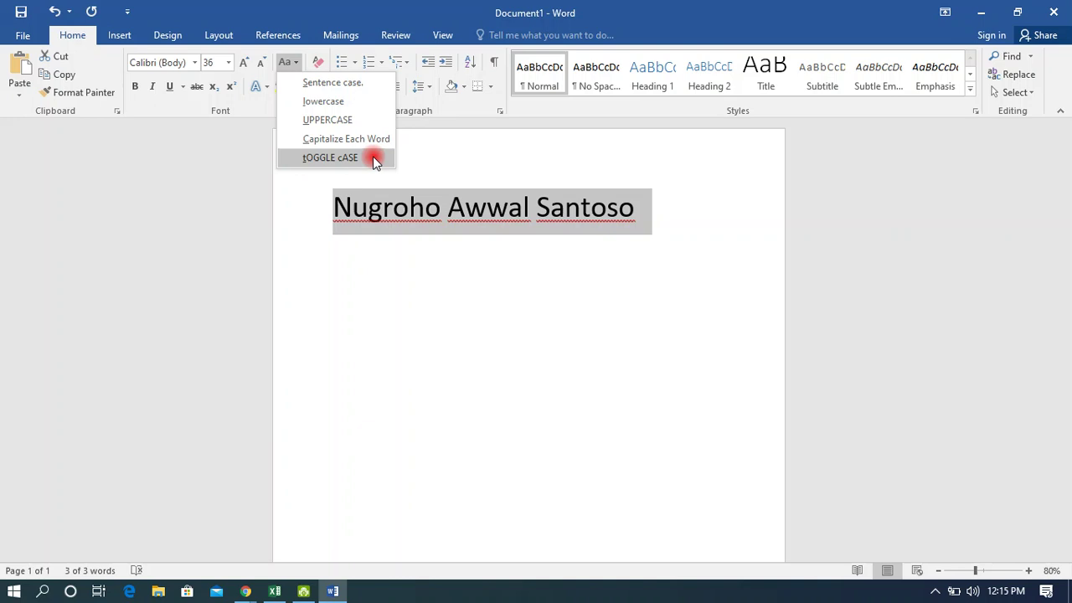
left_click(372, 157)
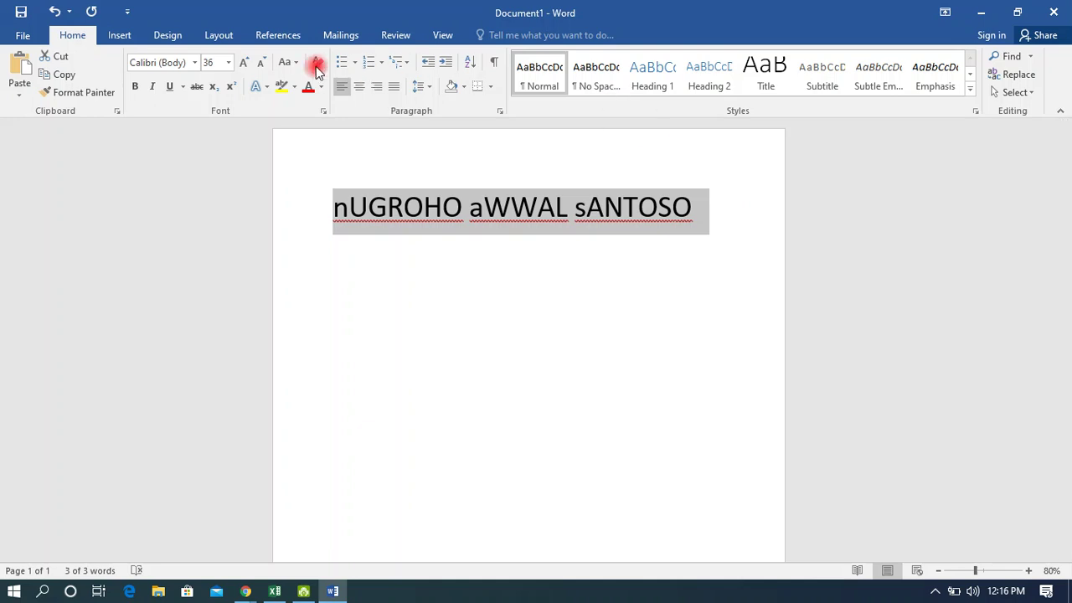
left_click(289, 64)
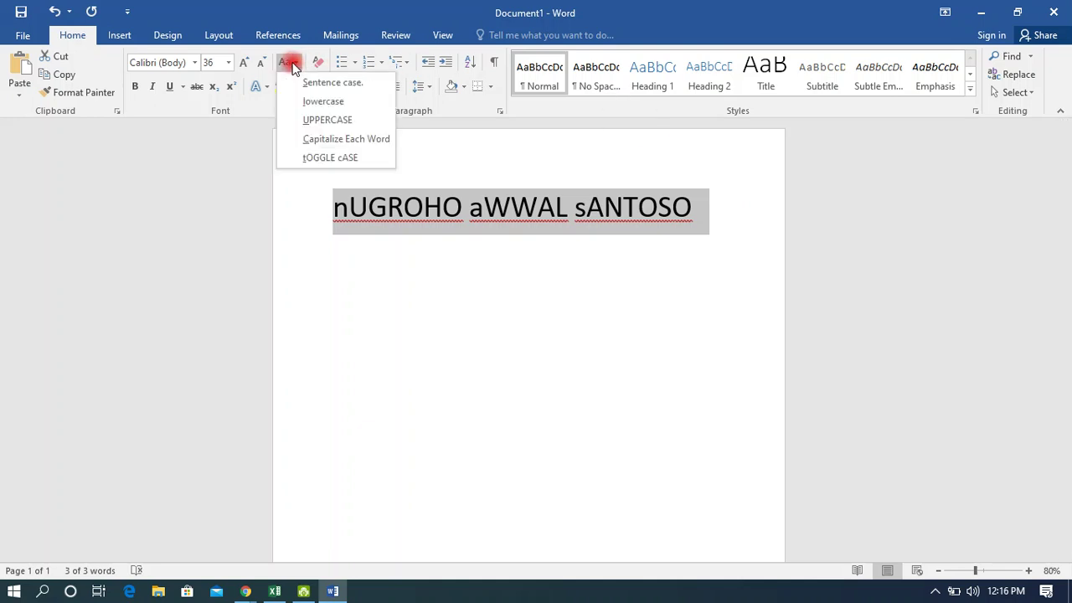
Capitalize each word of the name, then Alt+Tab to the Google Meet window.
left_click(357, 141)
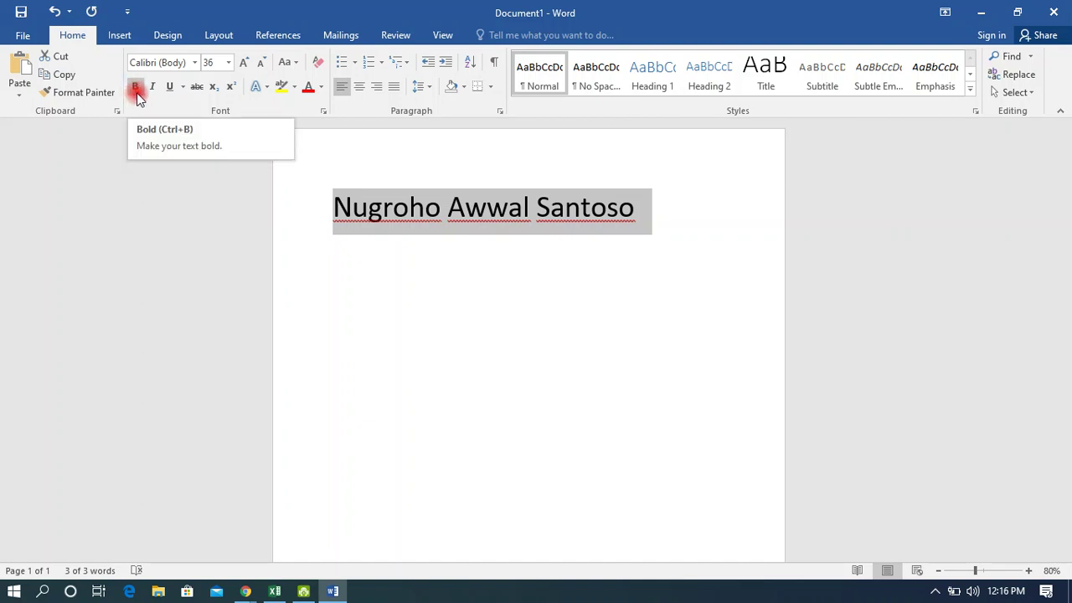
key("alt+Tab")
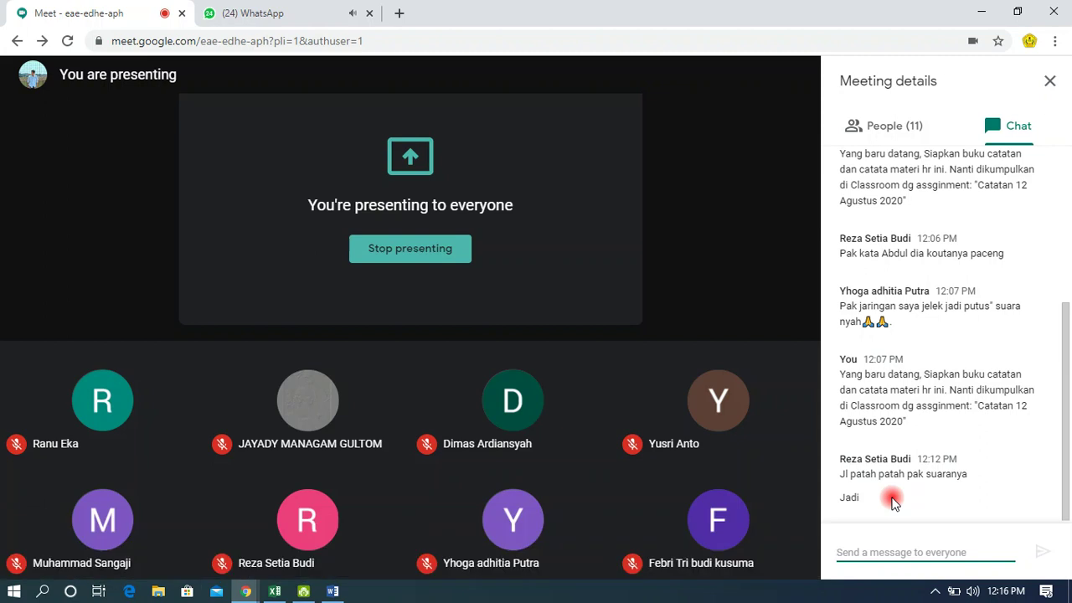
Scroll through the Meet chat, then switch back to Document1 in Word.
left_click(893, 501)
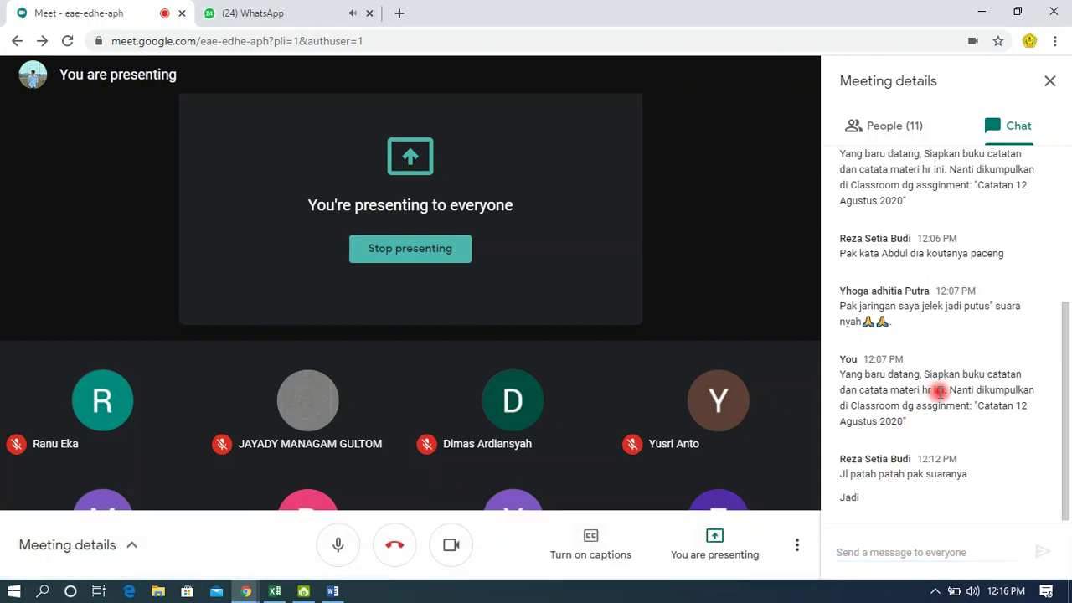
scroll(940, 390, "up", 2)
scroll(939, 390, "down", 2)
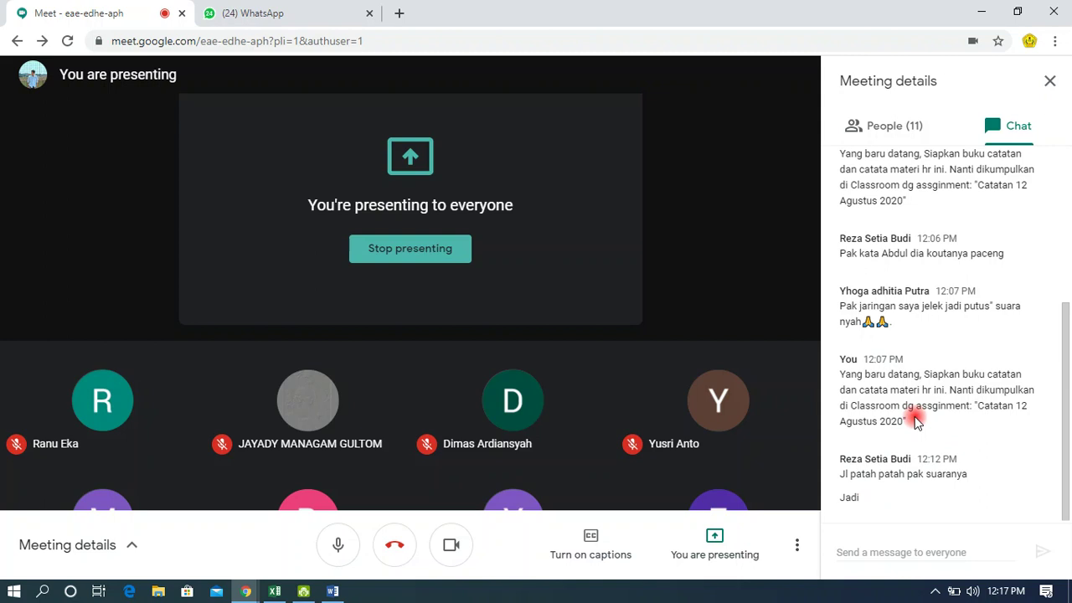
key("alt+Tab")
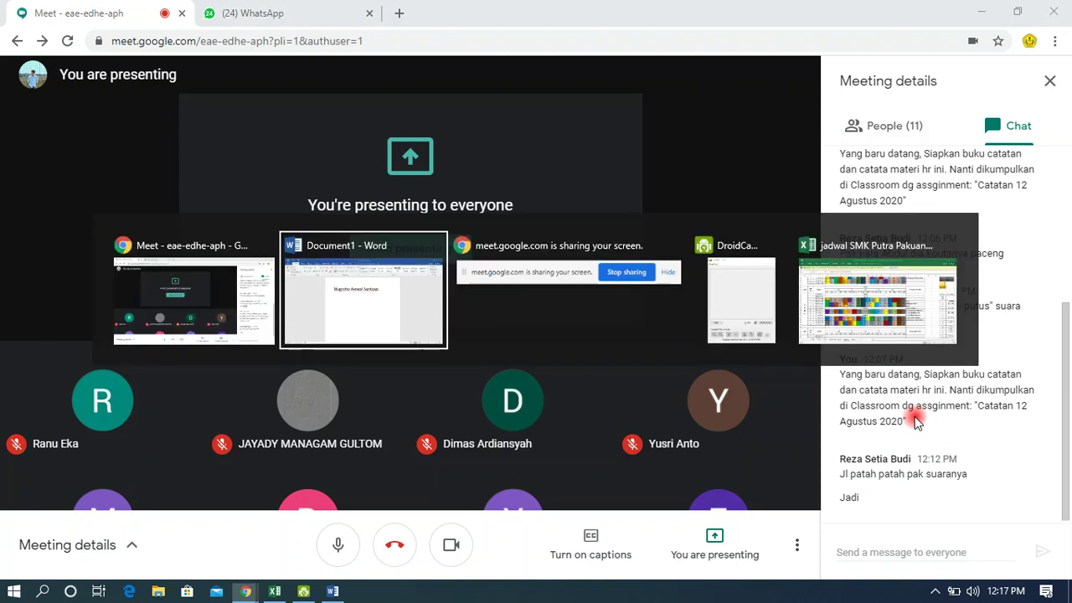
key("ctrl+a")
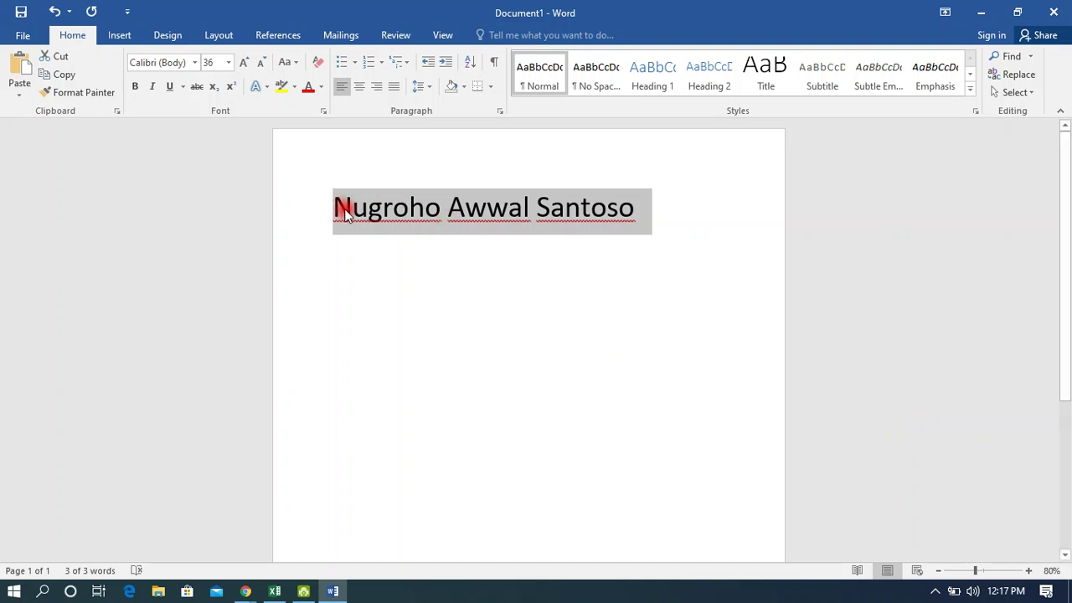
Toggle bold on the name several times, leaving it bold.
left_click(135, 88)
left_click(134, 88)
left_click(135, 88)
left_click(135, 88)
left_click(135, 87)
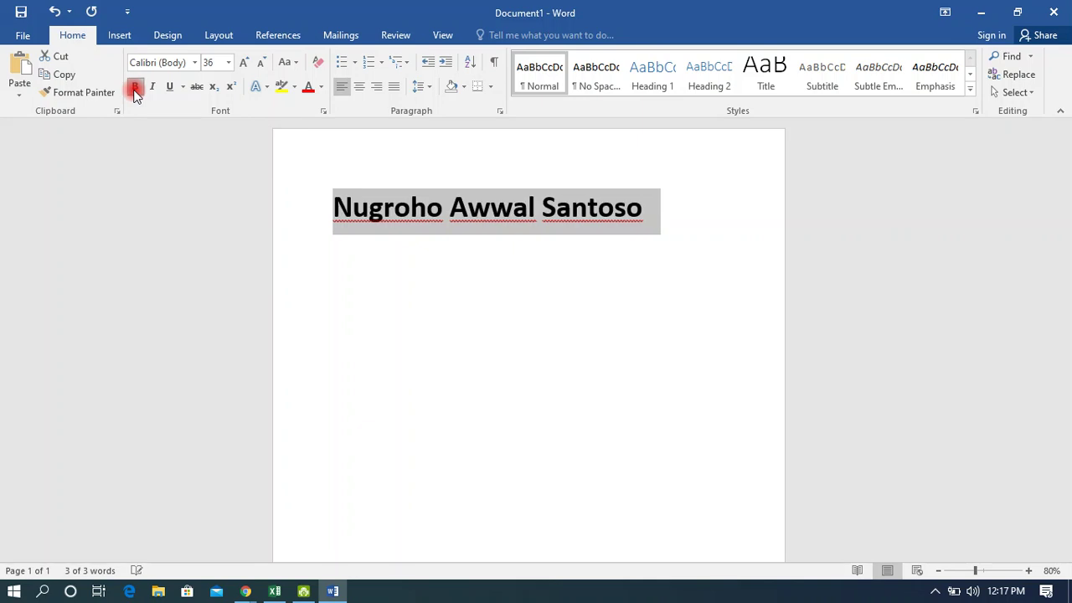
left_click(135, 88)
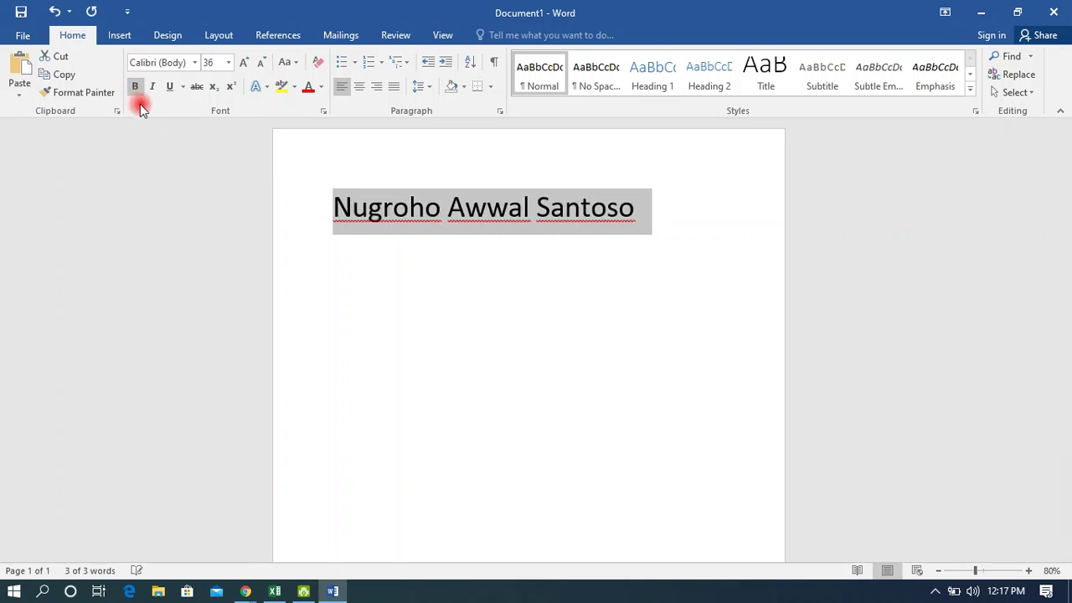
left_click(135, 87)
left_click(136, 88)
left_click(135, 87)
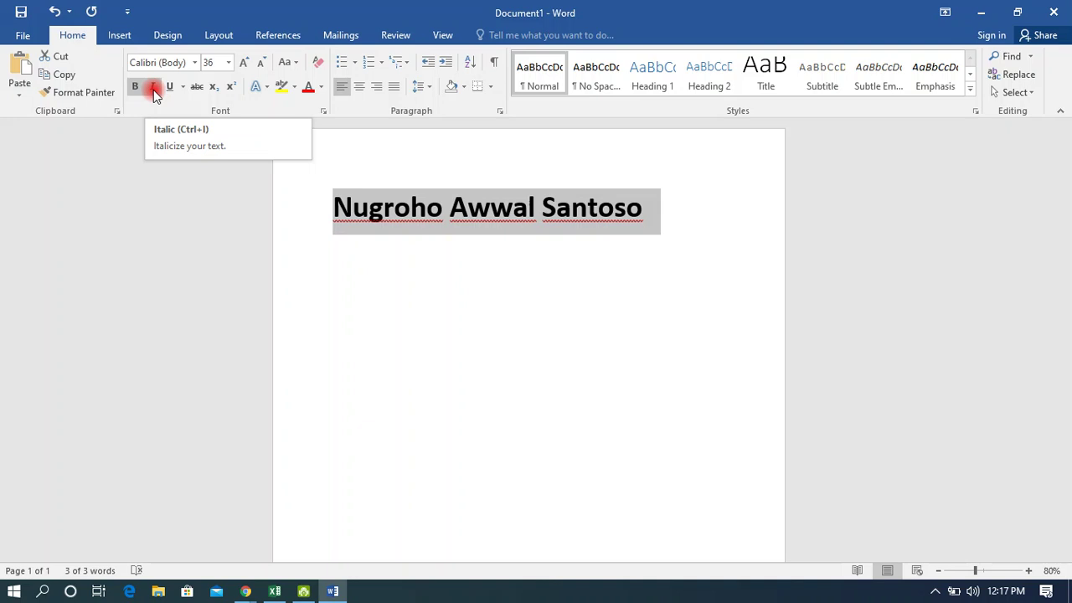
Make the bold name italic, then add an underline and remove it.
left_click(154, 88)
left_click(153, 89)
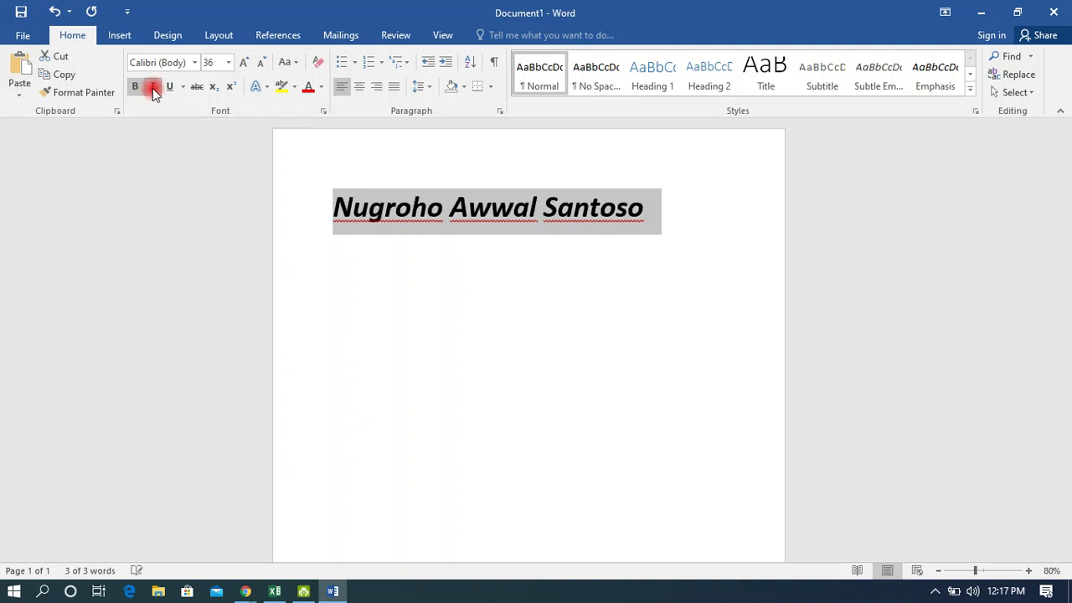
left_click(153, 89)
left_click(153, 88)
left_click(153, 89)
left_click(154, 89)
left_click(170, 88)
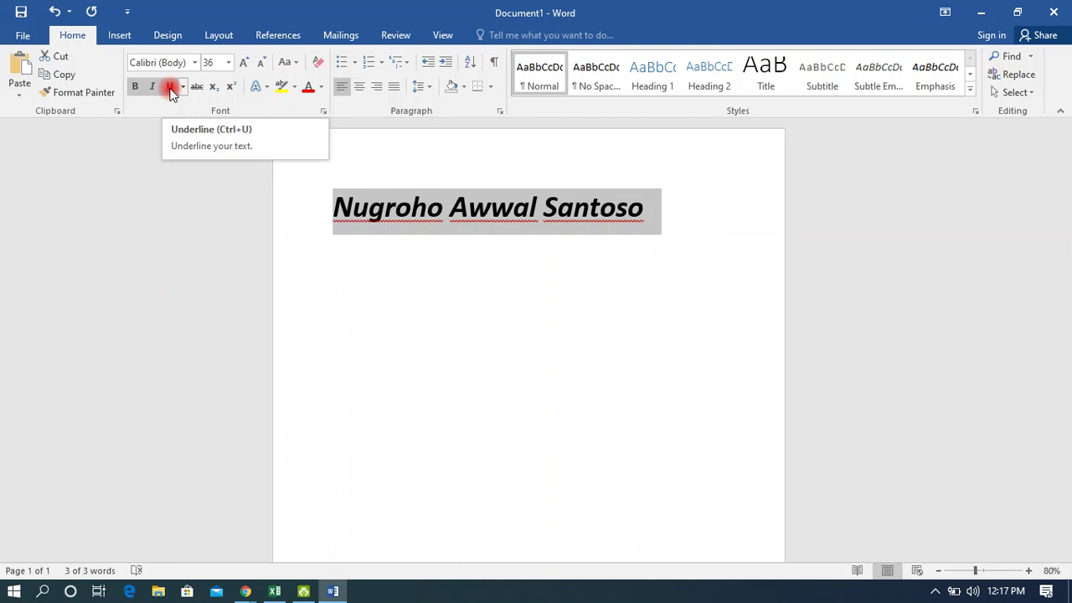
left_click(170, 88)
left_click(170, 87)
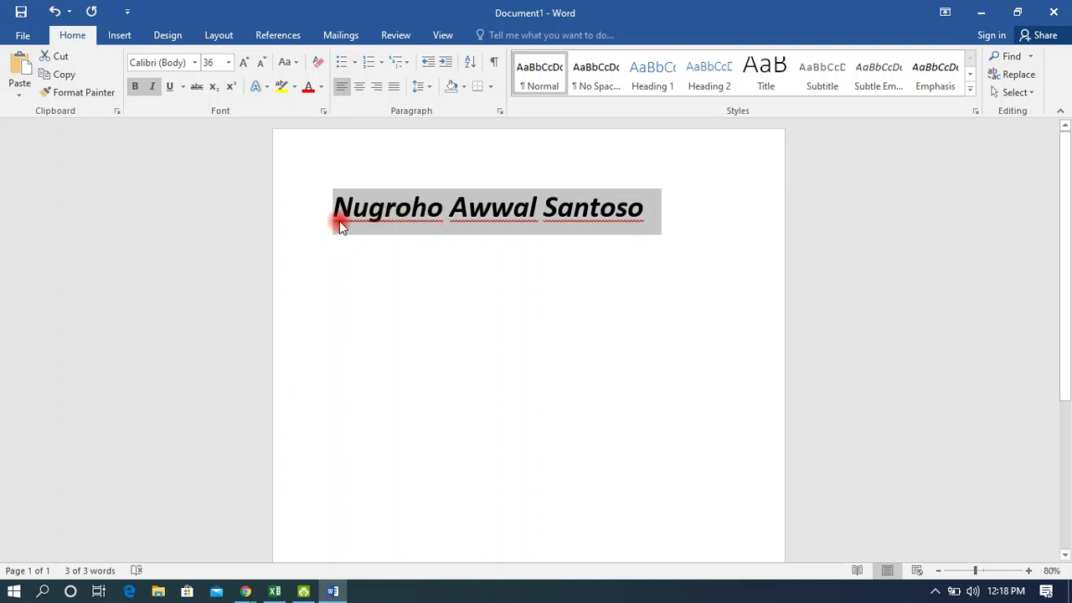
Give the name a Wave underline from the Underline styles list.
left_click(169, 87)
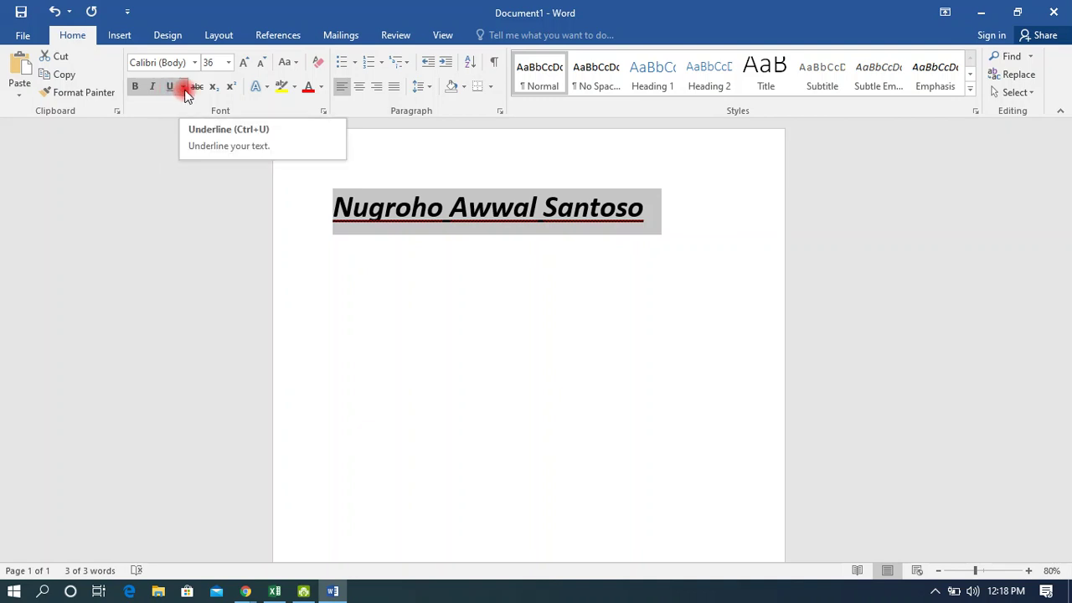
left_click(183, 87)
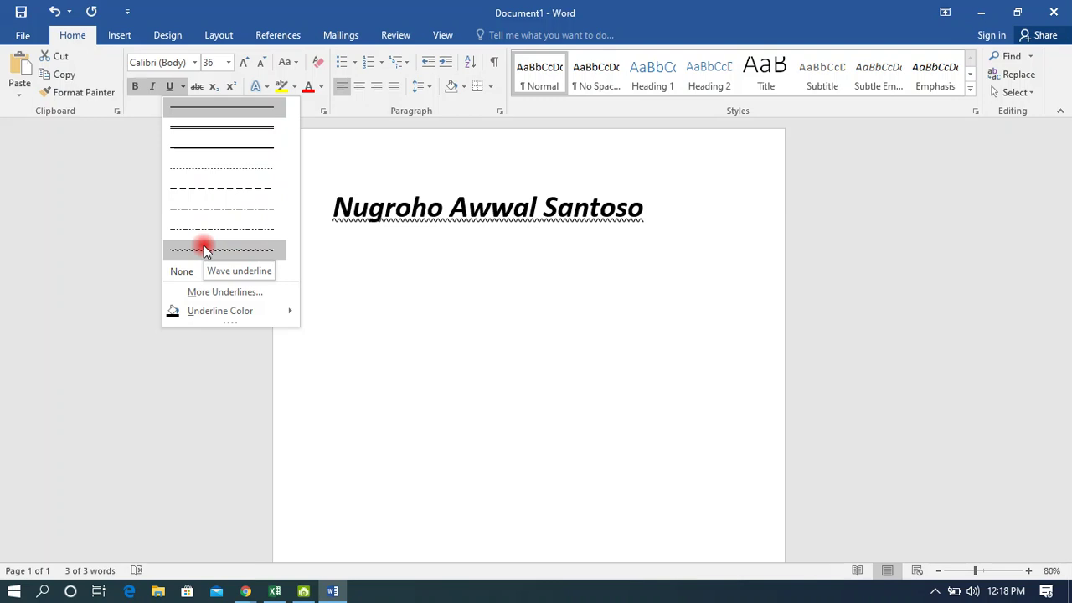
left_click(205, 249)
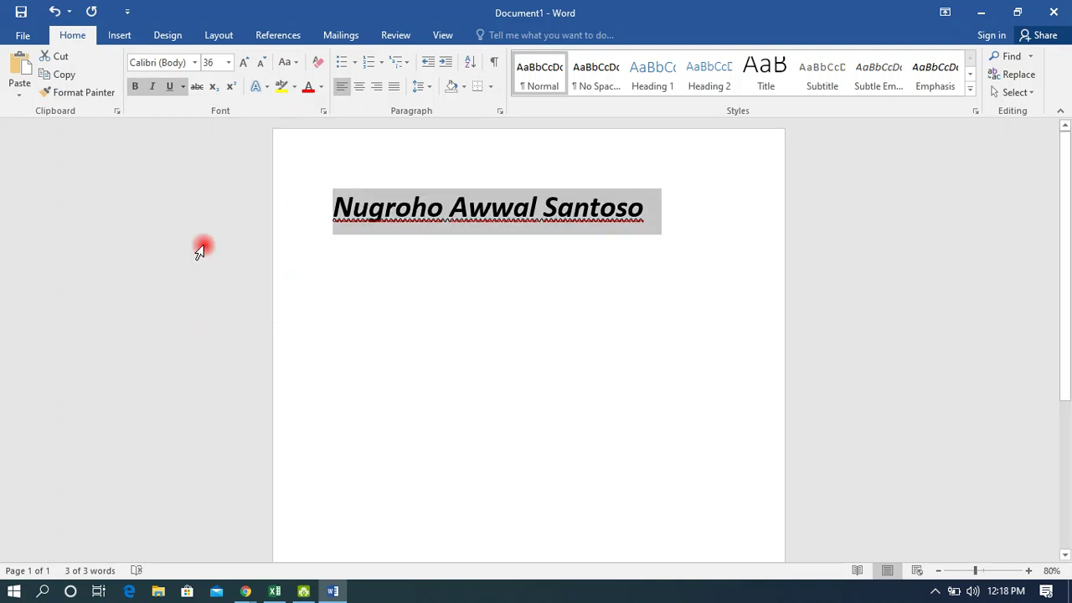
left_click(184, 87)
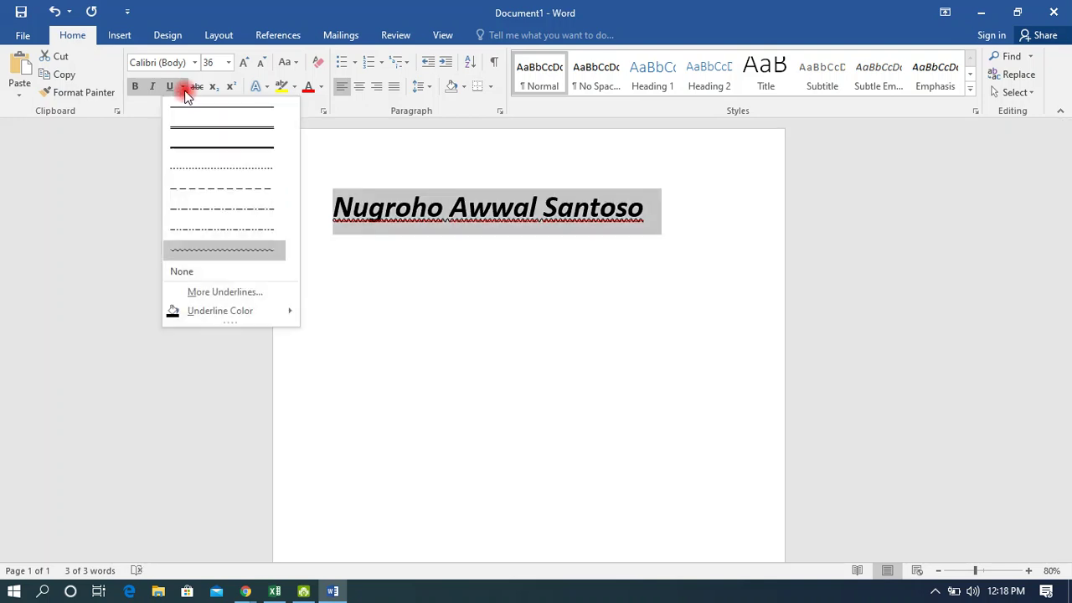
left_click(242, 252)
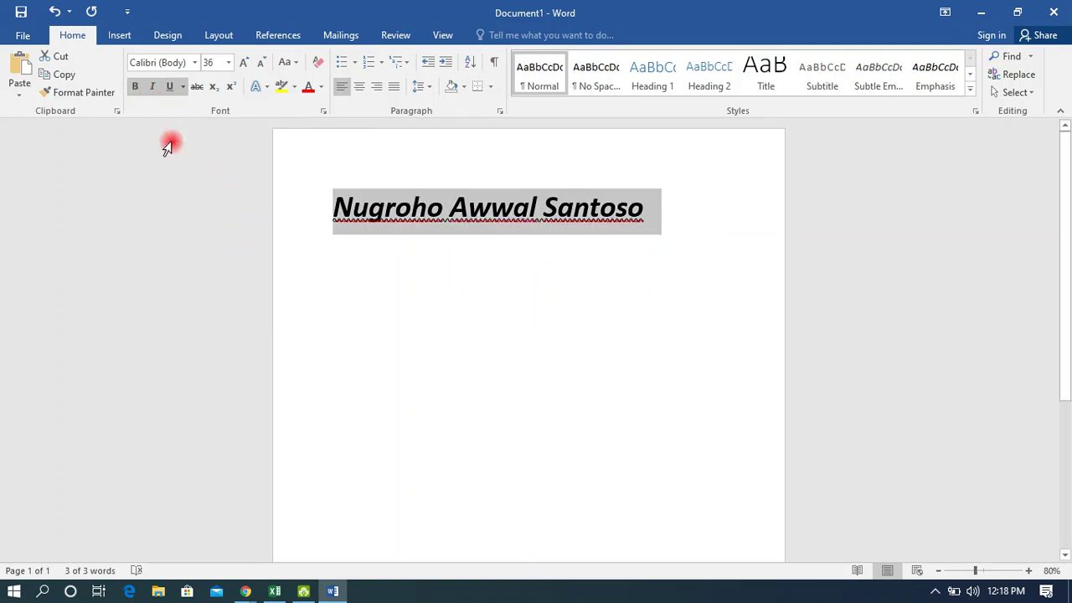
Remove the underline, italic and bold so the name is plain text.
left_click(171, 88)
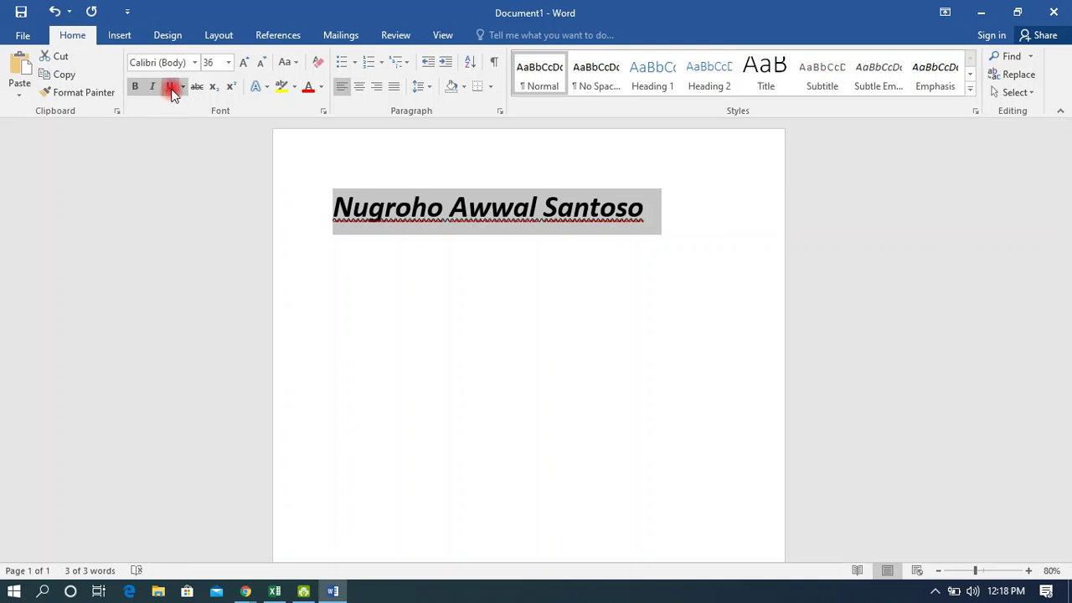
left_click(153, 87)
left_click(135, 86)
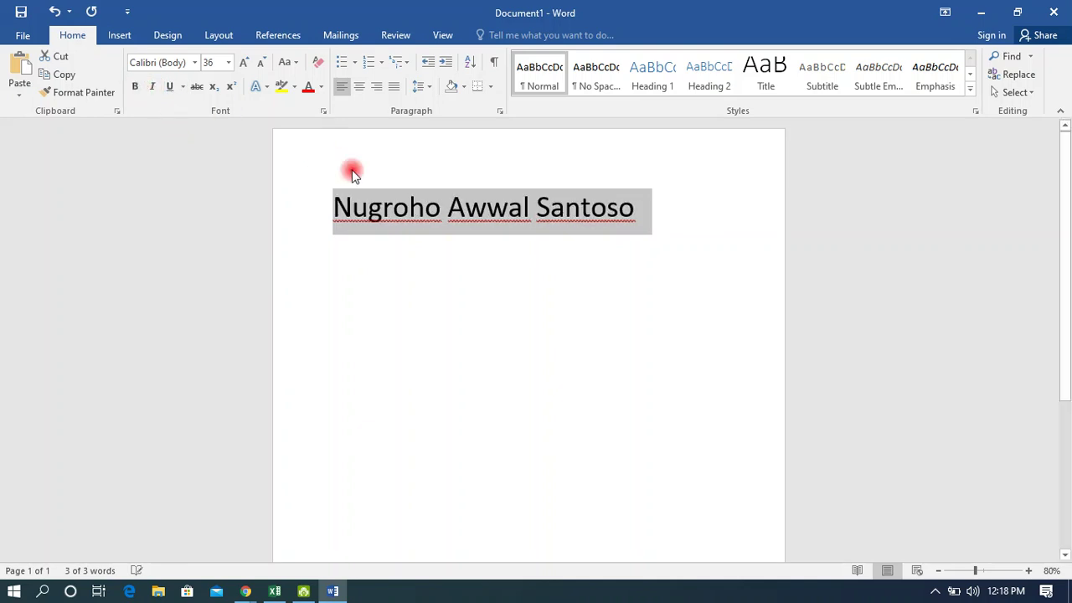
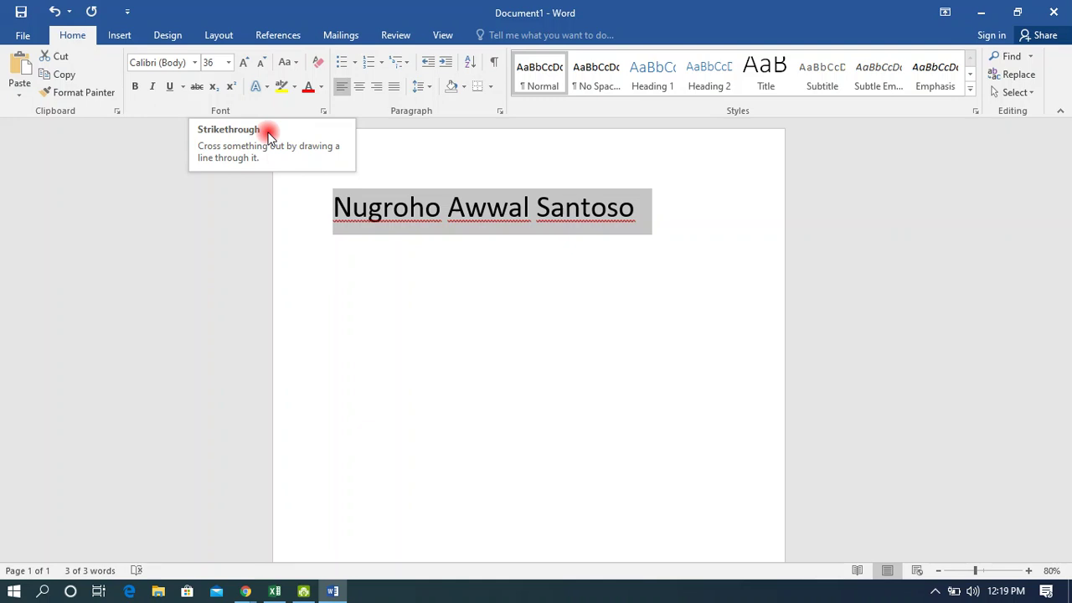
Strike through only the last word of the name on the first line.
left_click(197, 89)
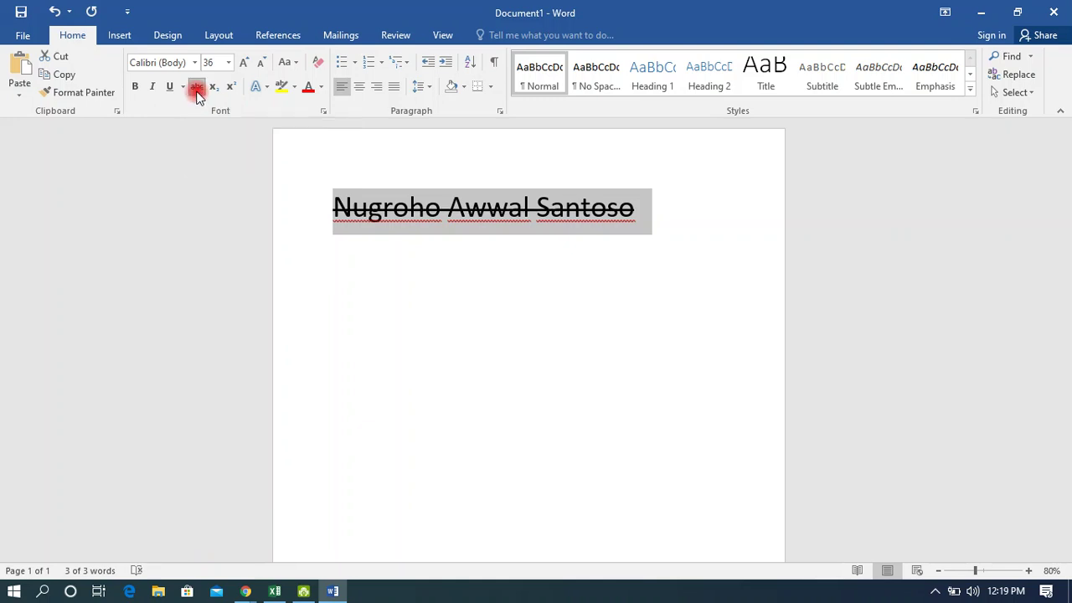
left_click(197, 89)
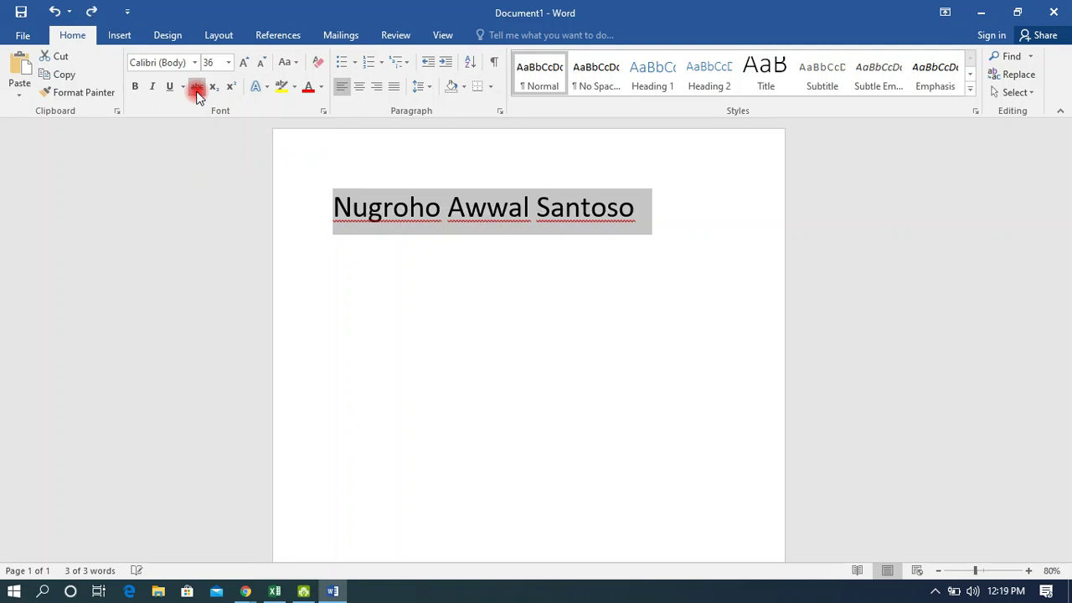
left_click(452, 211)
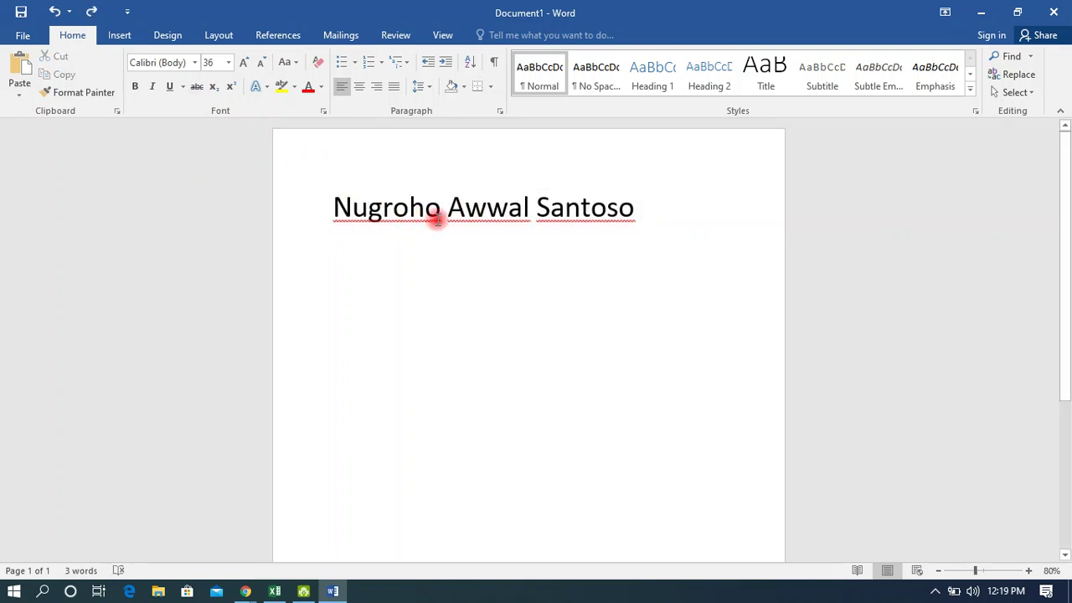
double_click(580, 208)
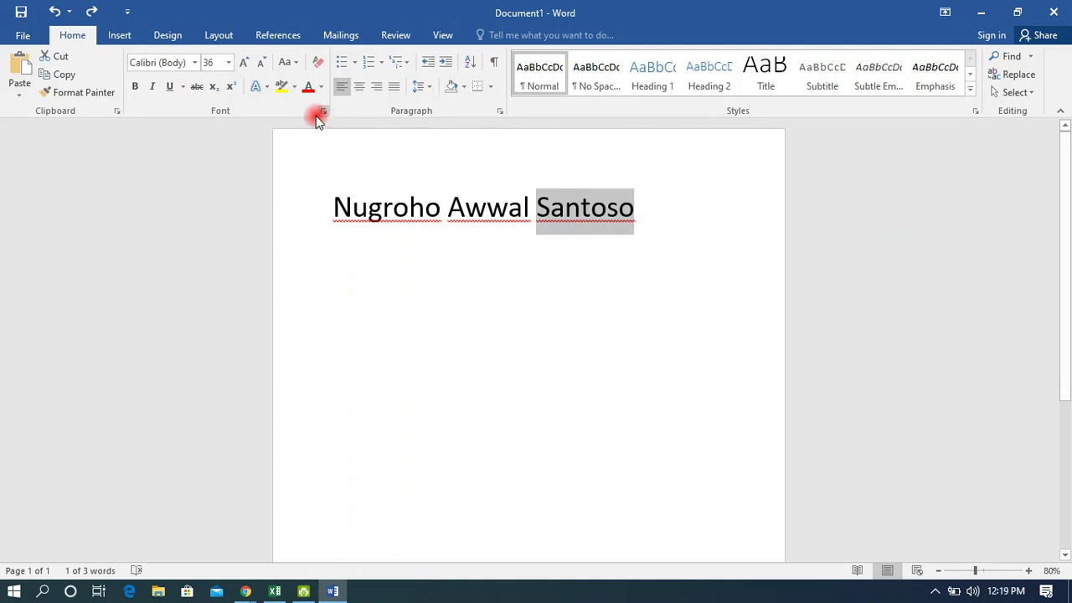
left_click(196, 89)
left_click(670, 274)
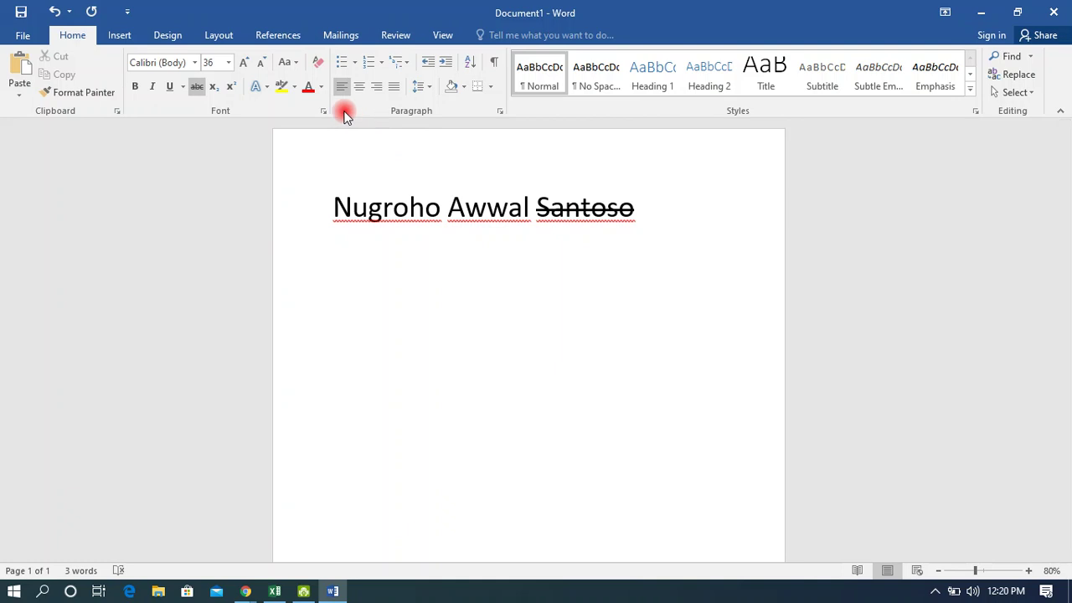
Start an empty new line below the name, clearing away stray typed letters.
left_click(198, 89)
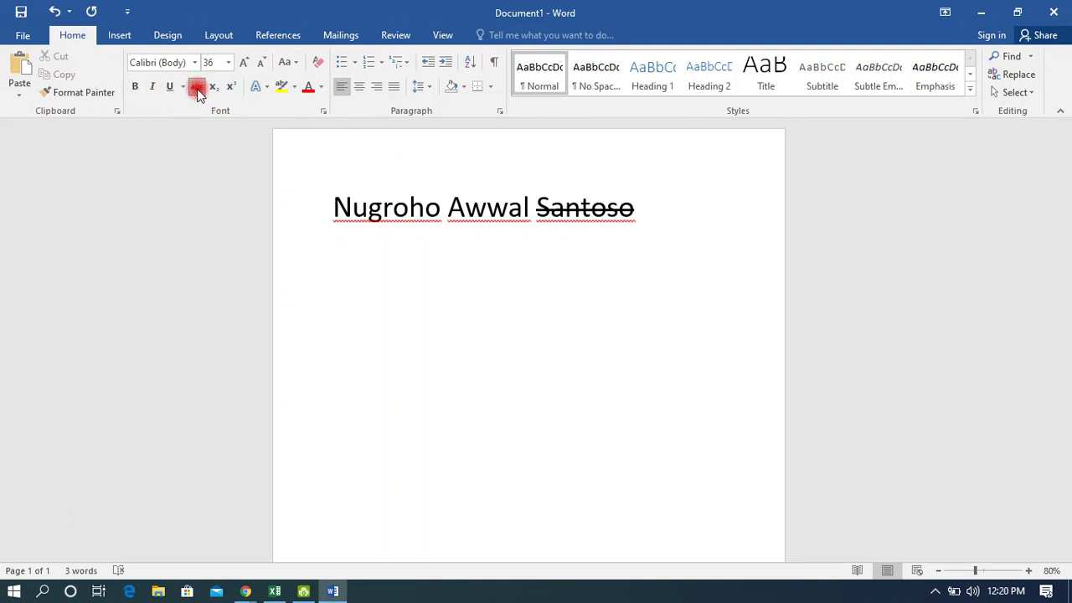
type("sjkbsjbsk")
key("BackSpace")
key("BackSpace")
key("BackSpace")
key("BackSpace")
key("BackSpace")
key("BackSpace")
key("BackSpace")
key("BackSpace")
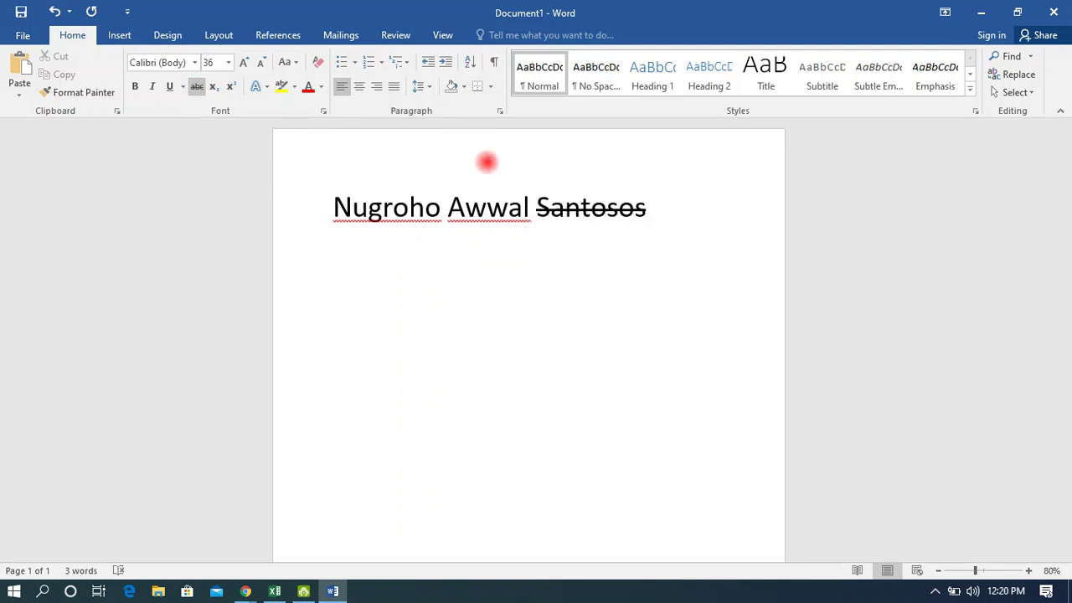
key("Return")
key("BackSpace")
key("BackSpace")
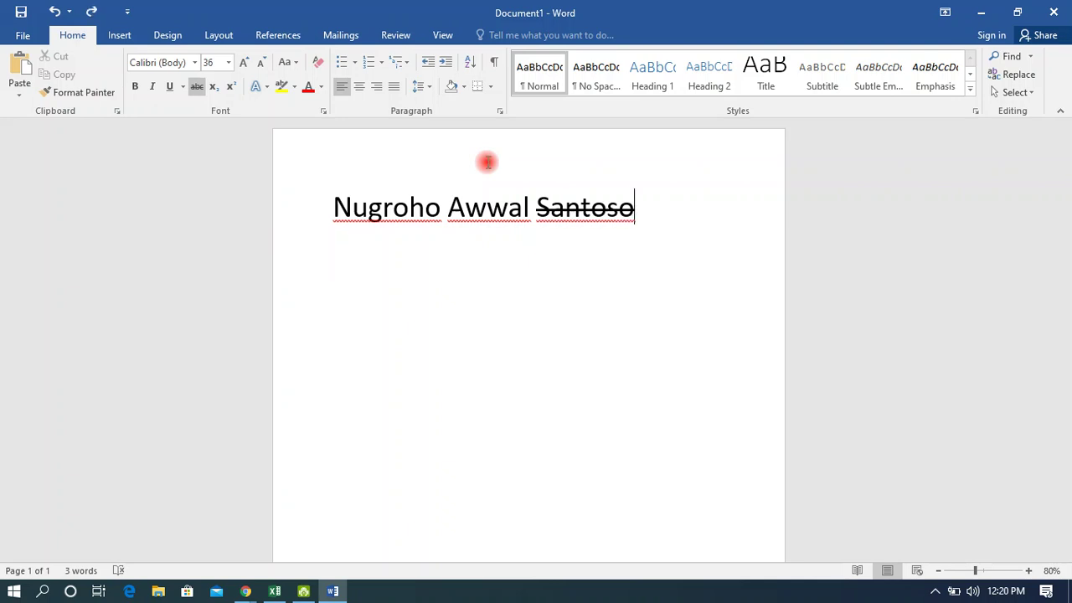
key("Return")
key("BackSpace")
type("kjsndjsdbks")
key("BackSpace")
key("BackSpace")
key("BackSpace")
key("BackSpace")
key("BackSpace")
key("BackSpace")
key("BackSpace")
key("BackSpace")
key("BackSpace")
key("BackSpace")
key("BackSpace")
key("BackSpace")
key("Return")
left_click(197, 87)
Type SMK PUTRA PAKUAN without strikethrough on a new line below the name.
left_click(196, 87)
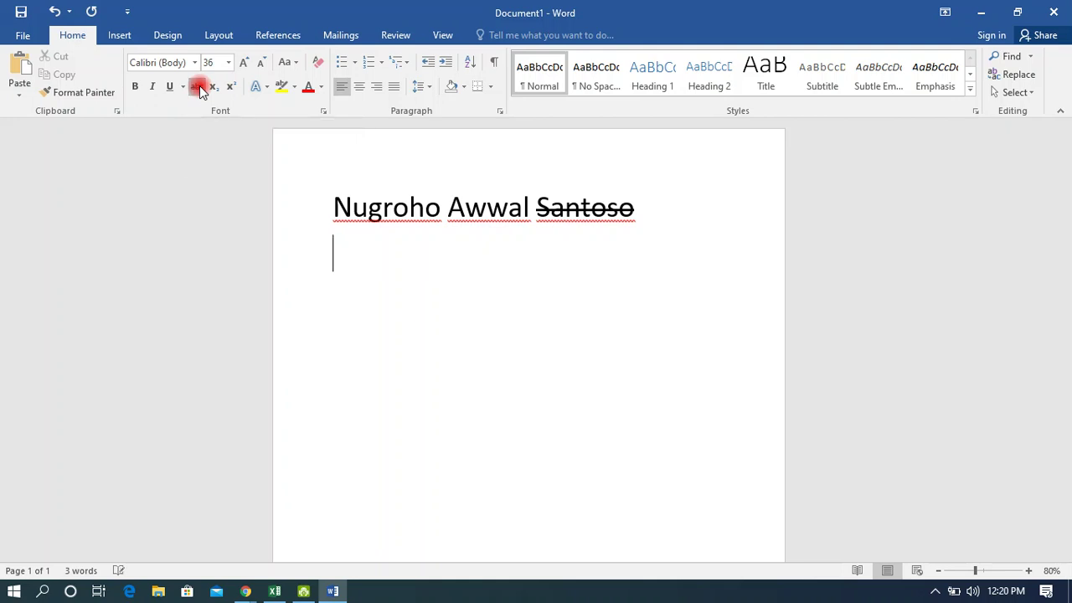
key("Return")
type("SMK PUTR")
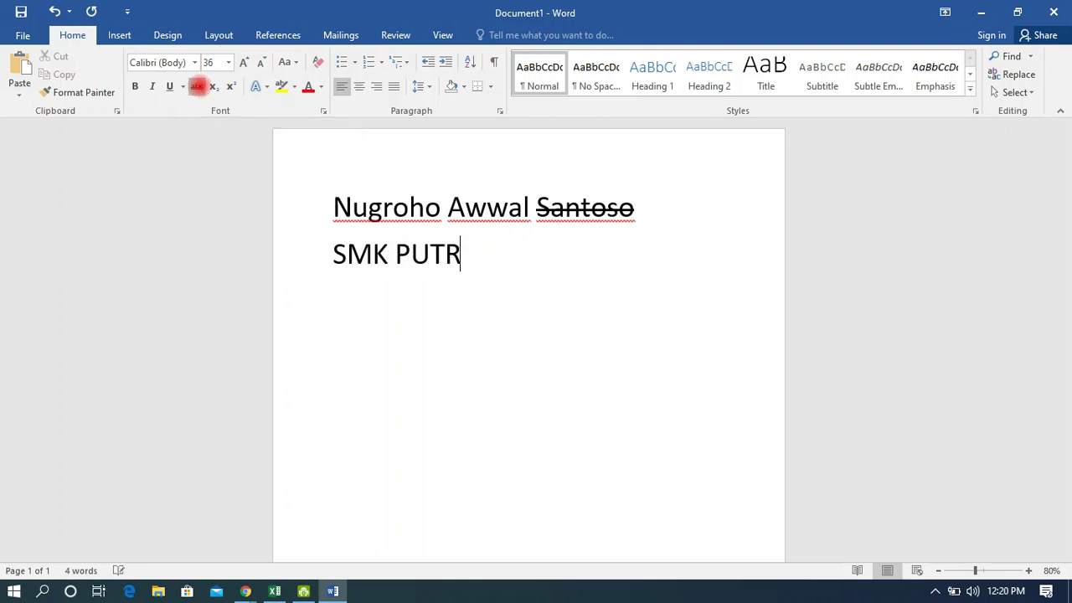
type("A PAKUAN")
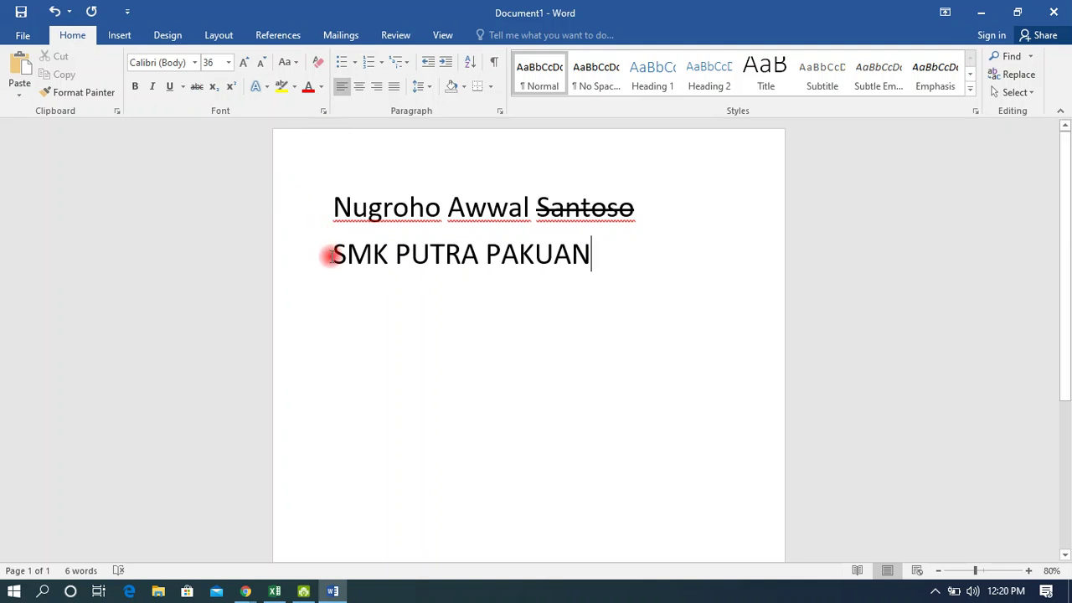
left_click(196, 87)
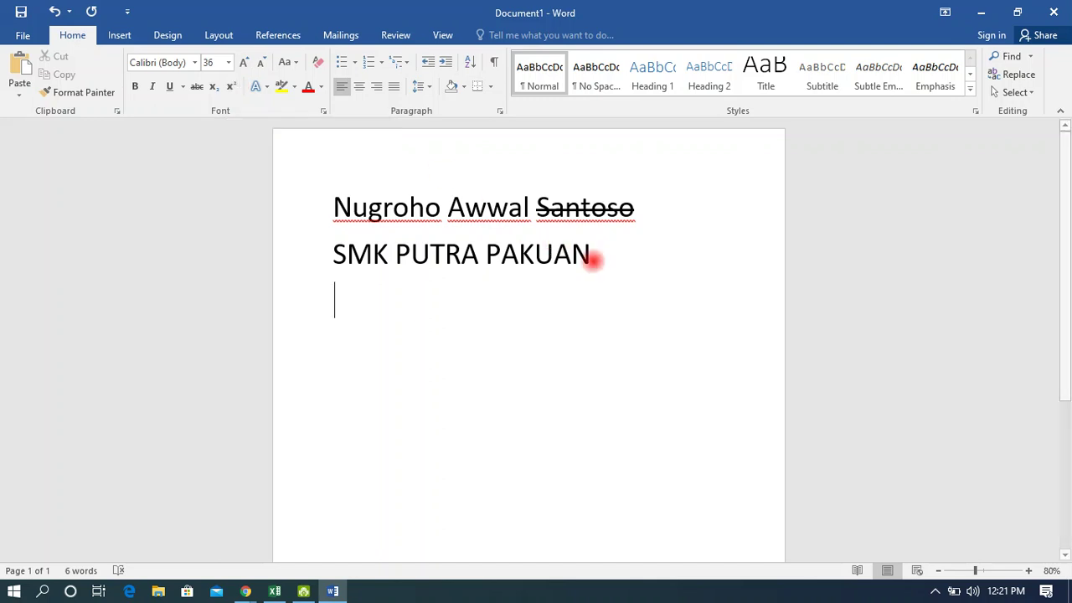
Write H2O x2 with a subscript first 2 and superscript second 2, then add TES.
type("2")
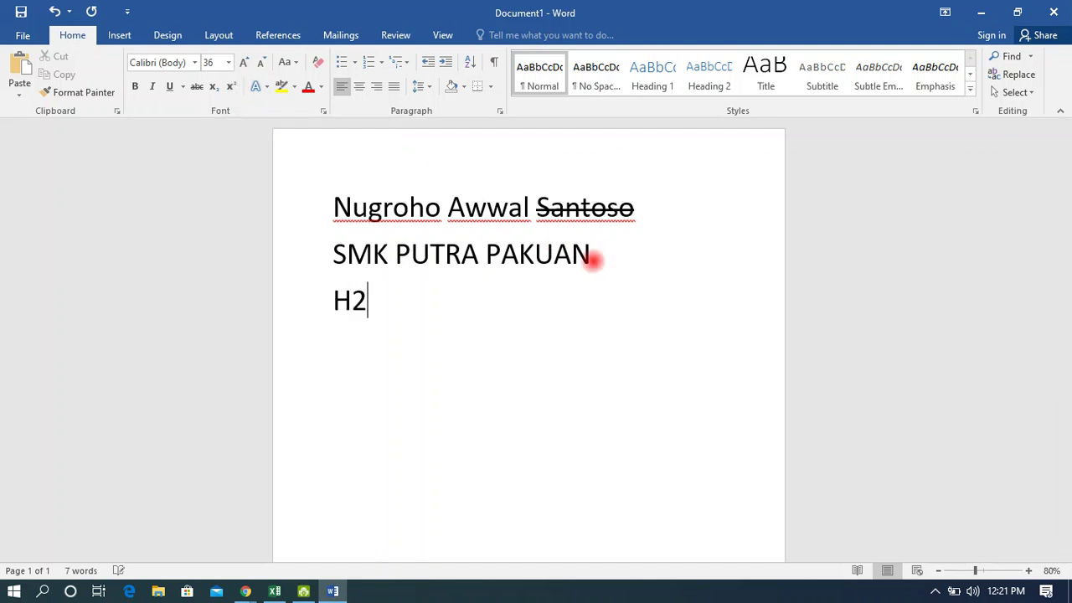
type("O x2")
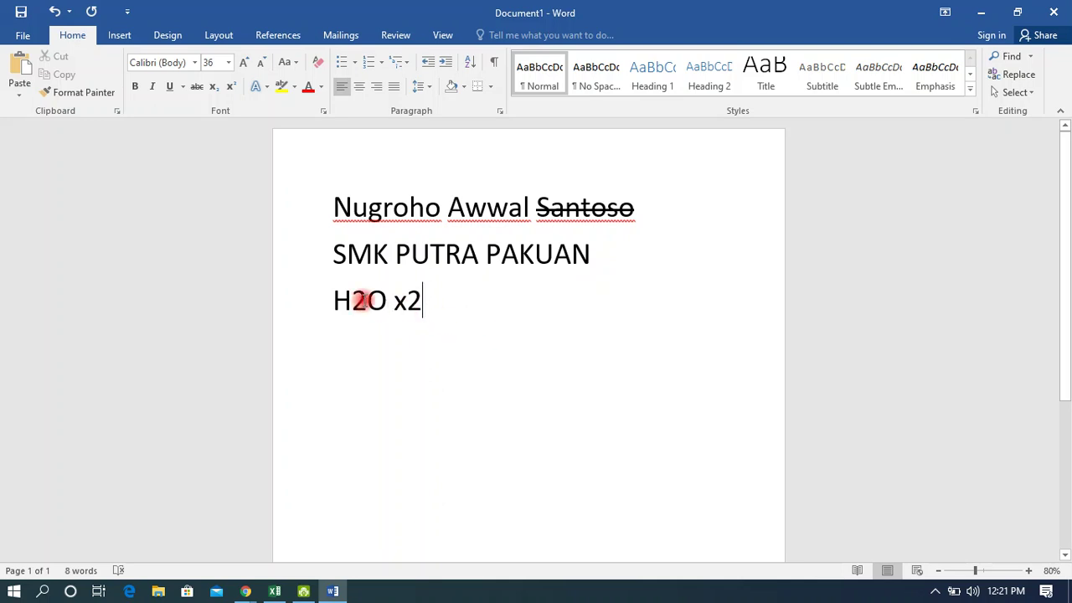
left_click_drag(367, 301, 353, 302)
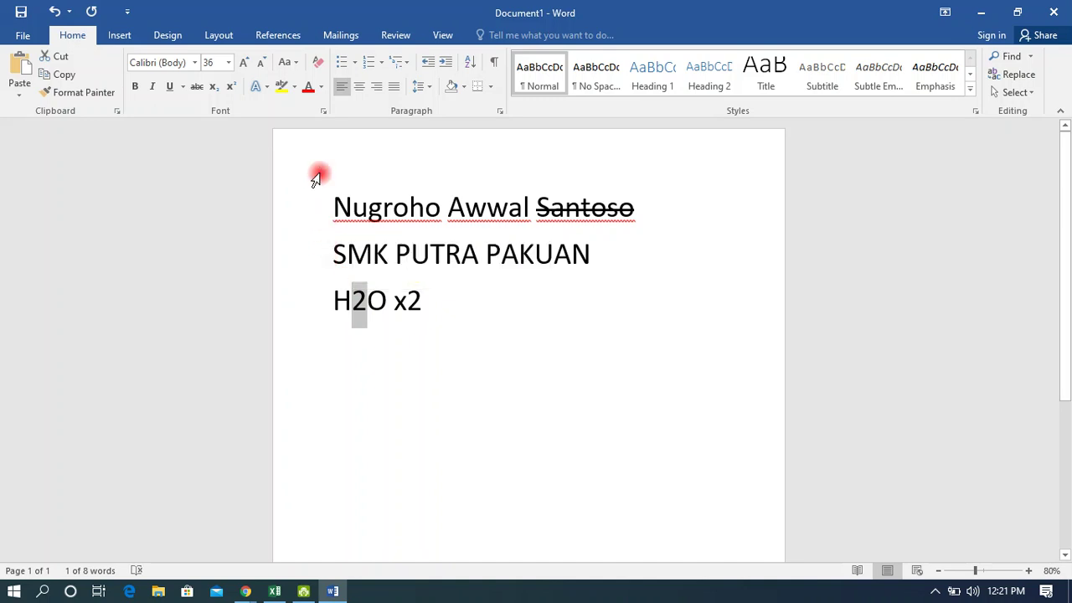
left_click(214, 87)
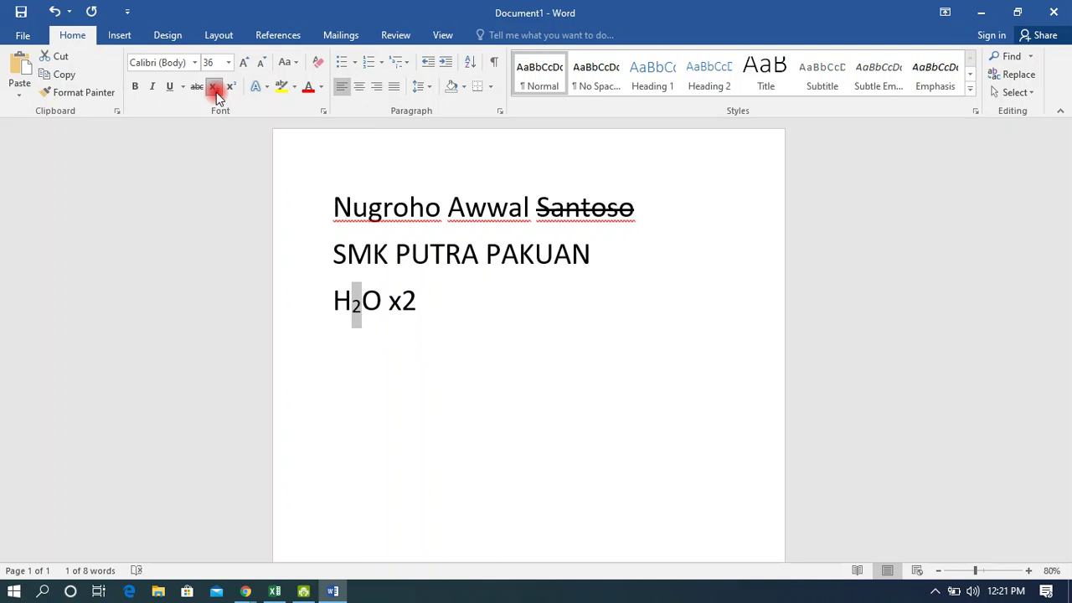
left_click(426, 297)
left_click_drag(426, 297, 405, 299)
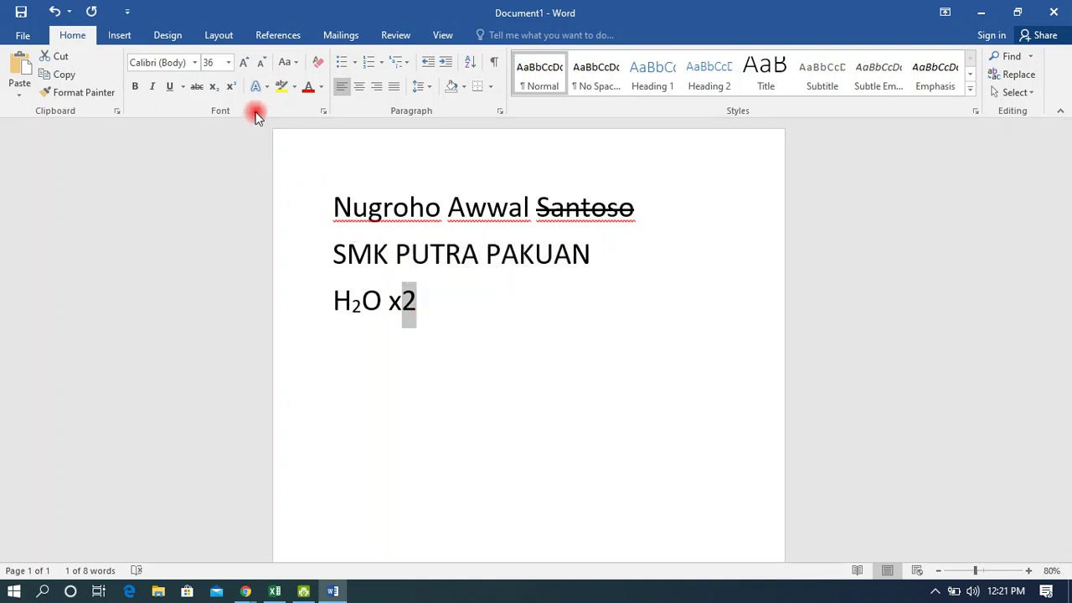
left_click(231, 89)
left_click(417, 299)
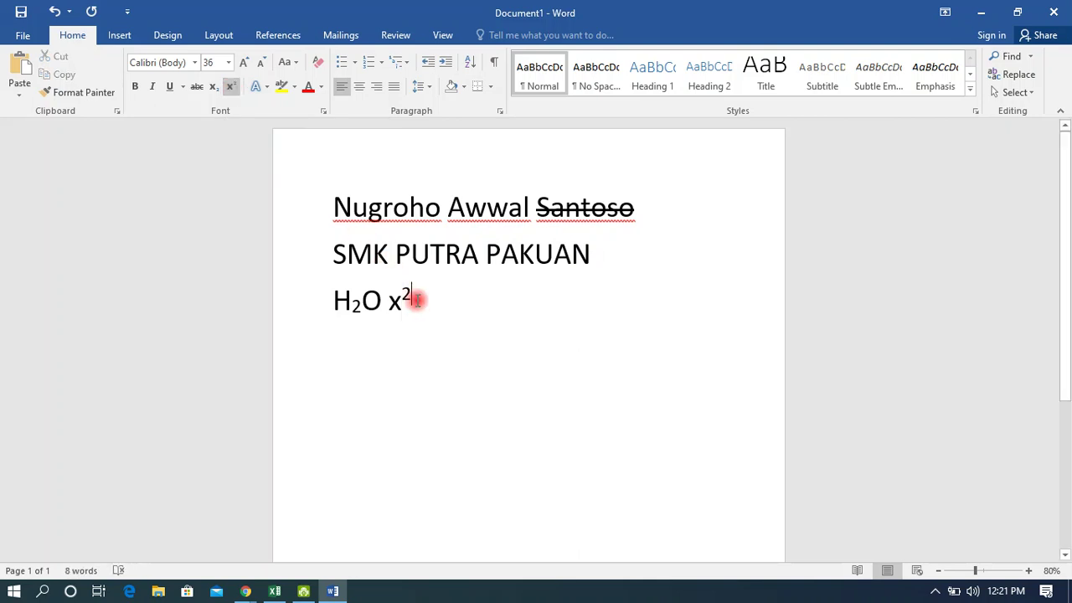
type("kjbkjkjjk")
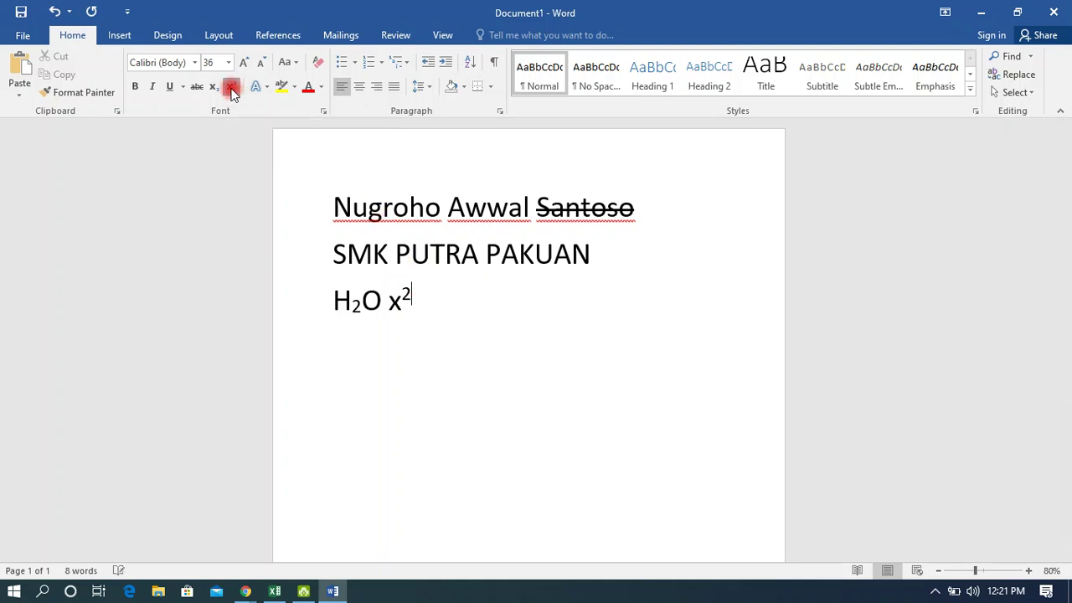
type("TES")
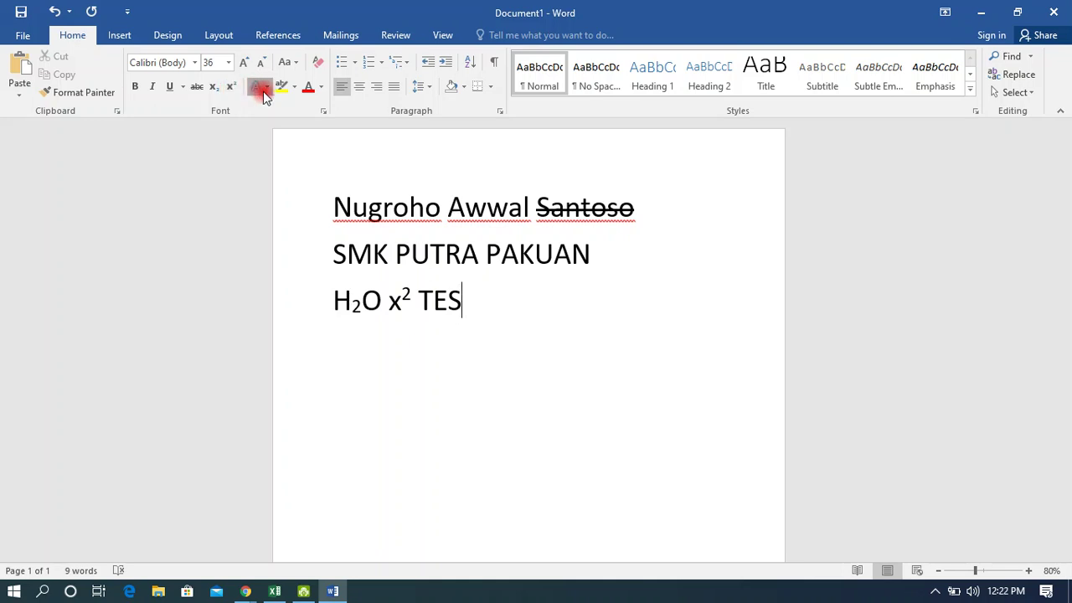
Try applying a Reflection effect from the Text Effects menu.
left_click(266, 89)
left_click(266, 88)
left_click(267, 88)
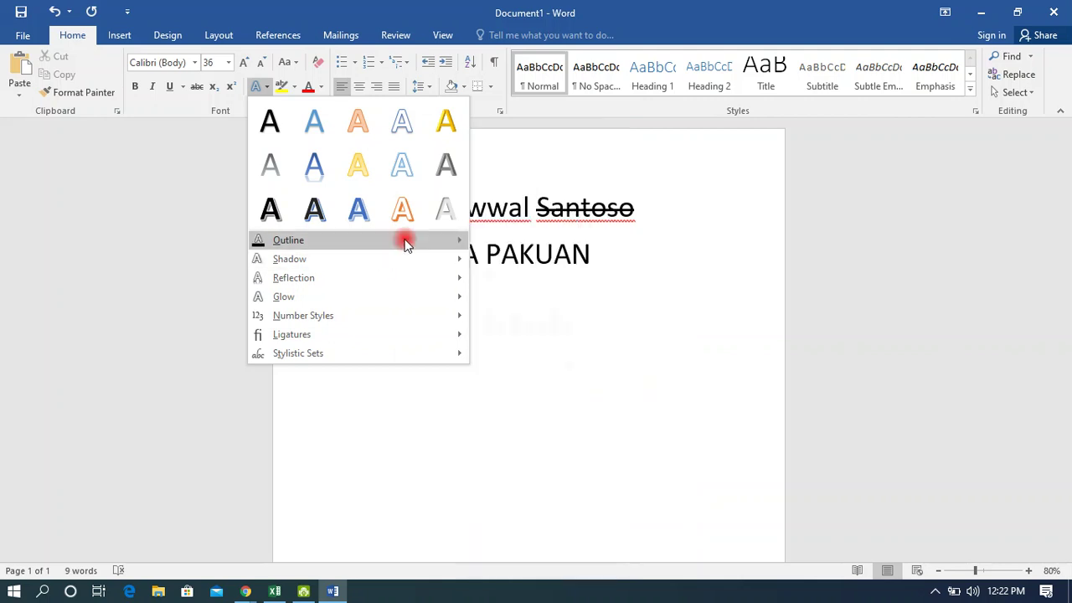
mouse_move(400, 256)
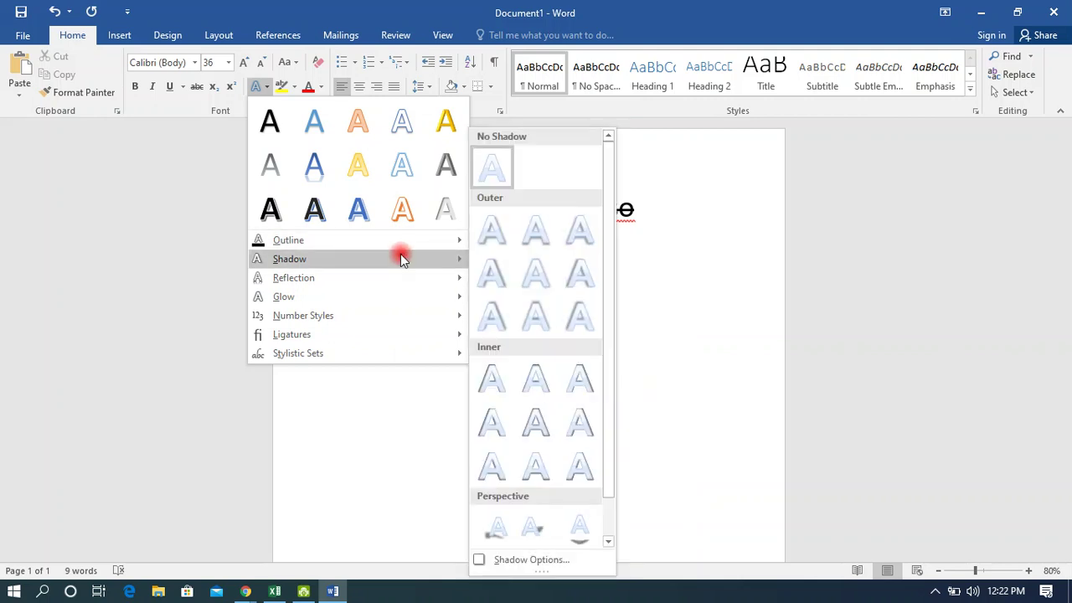
mouse_move(387, 279)
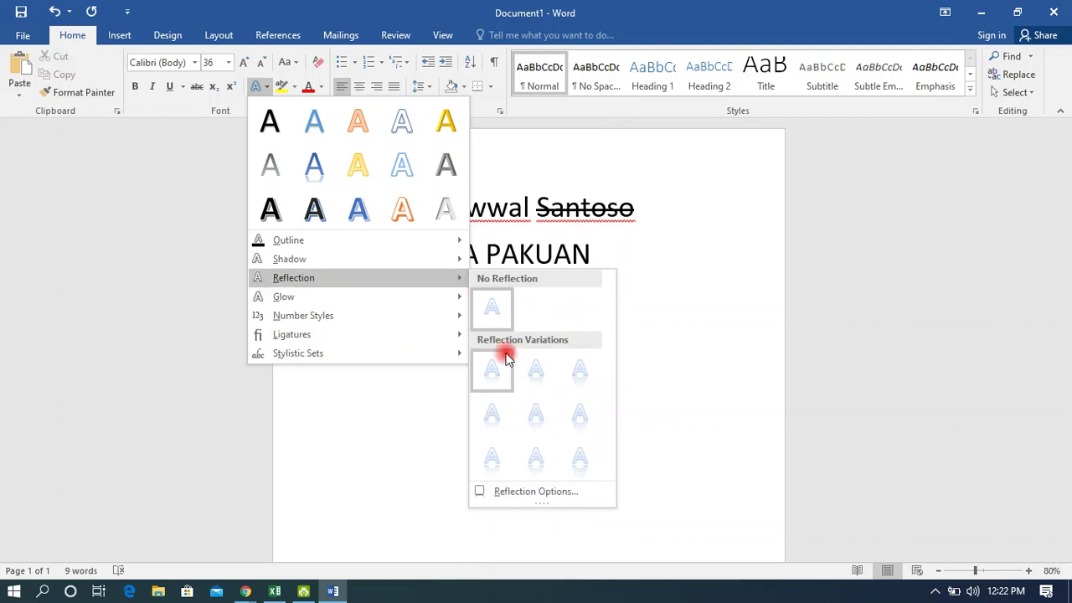
left_click(500, 406)
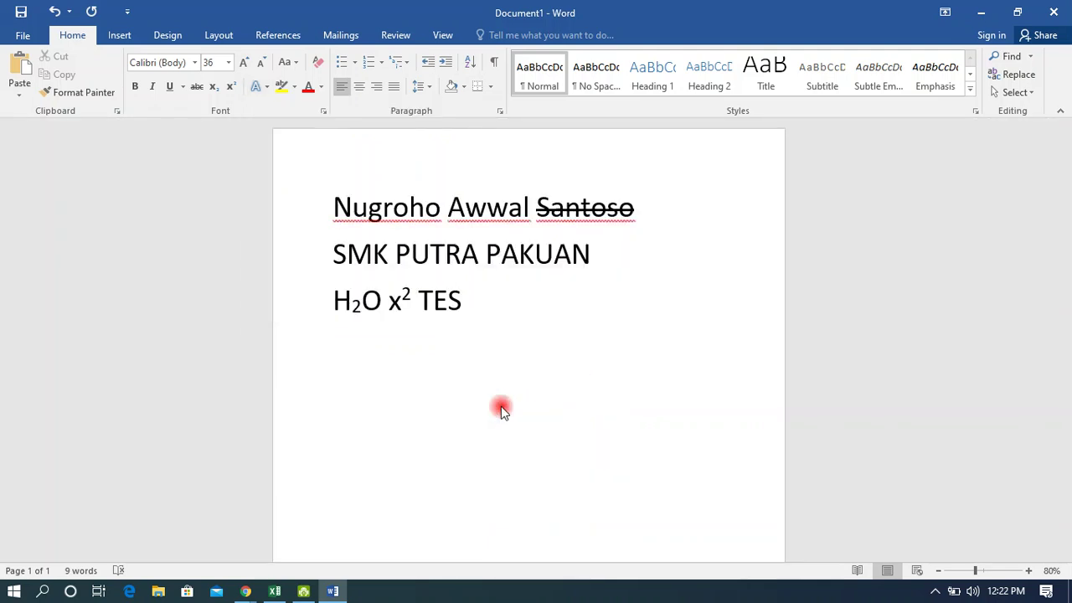
Give the word TES a Reflection Variation beneath it.
left_click_drag(468, 301, 416, 303)
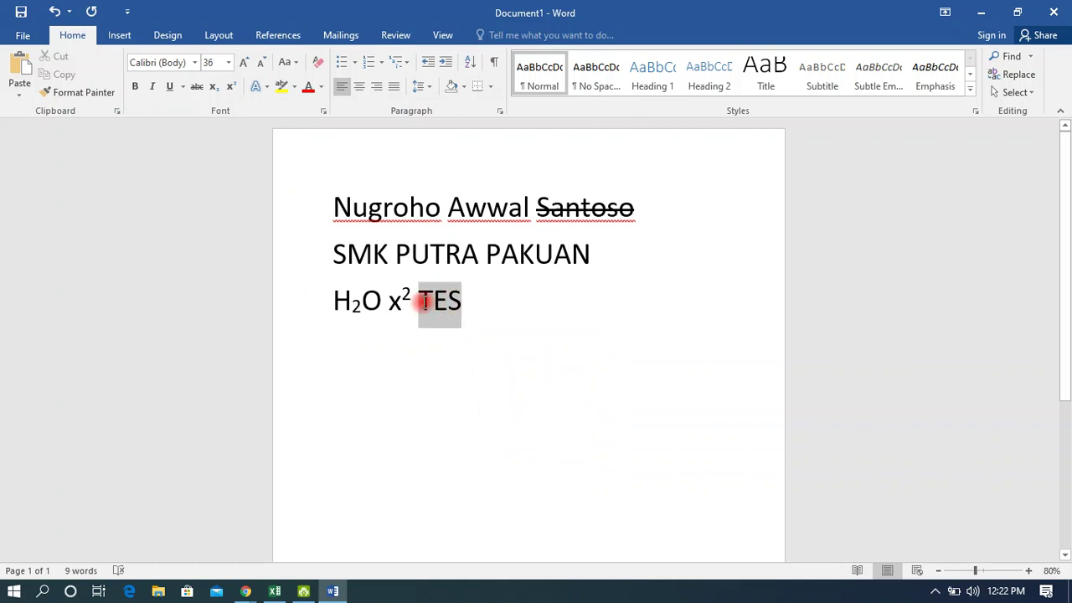
left_click(256, 88)
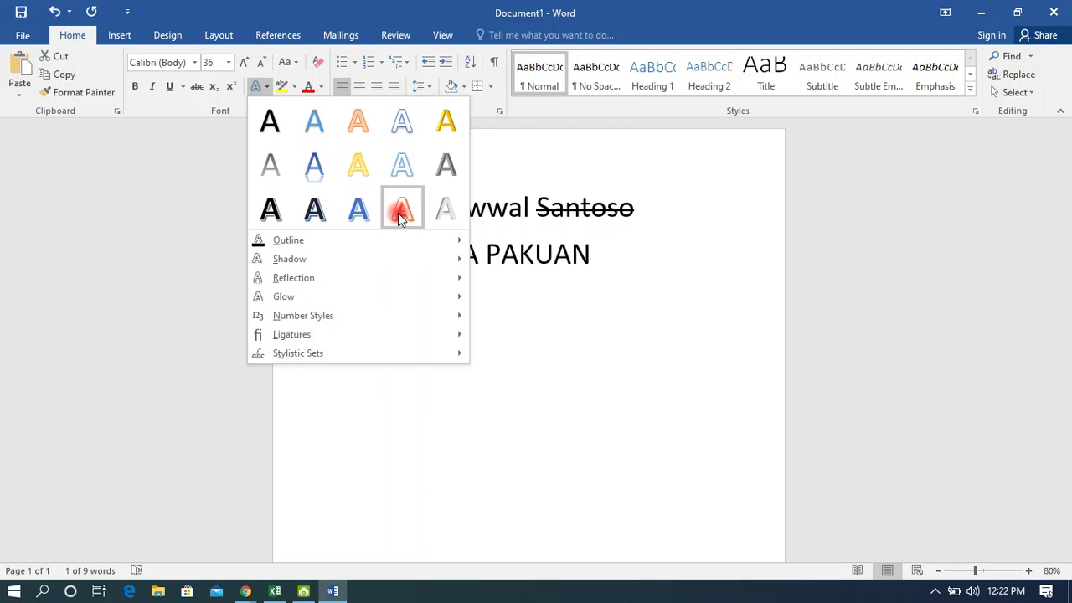
mouse_move(411, 277)
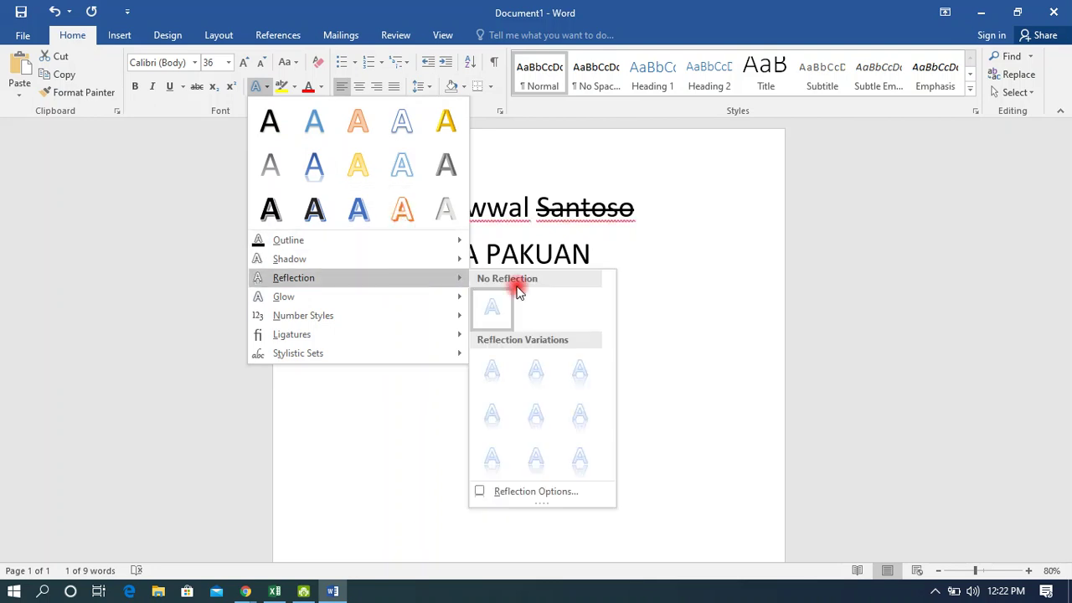
left_click(550, 414)
left_click(552, 415)
left_click_drag(464, 312, 418, 307)
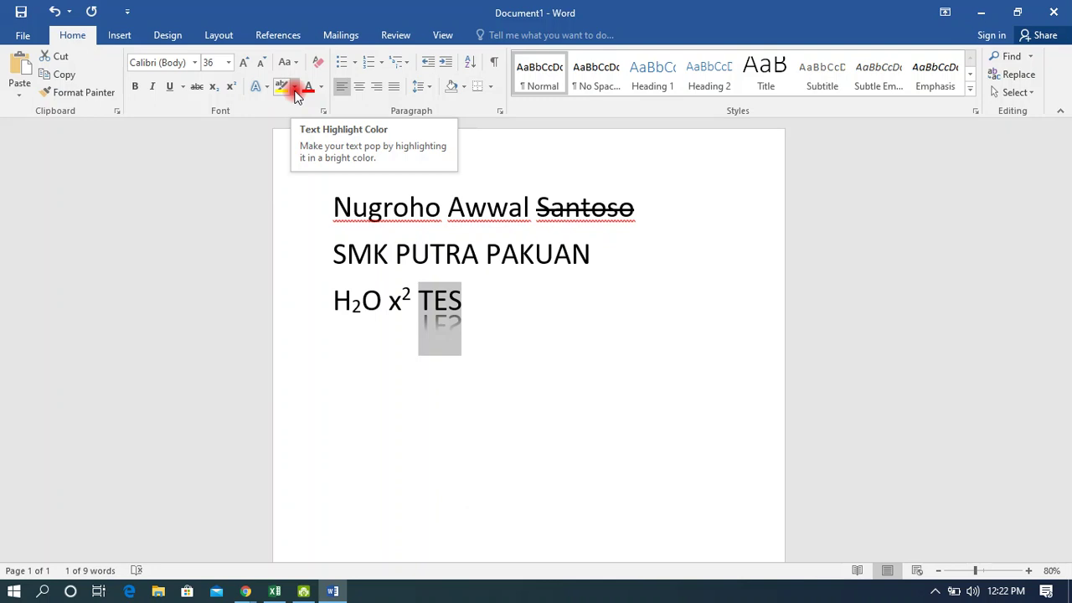
left_click(479, 238)
Highlight the SMK PUTRA PAKUAN line in Bright Green instead of yellow.
key("alt+Tab")
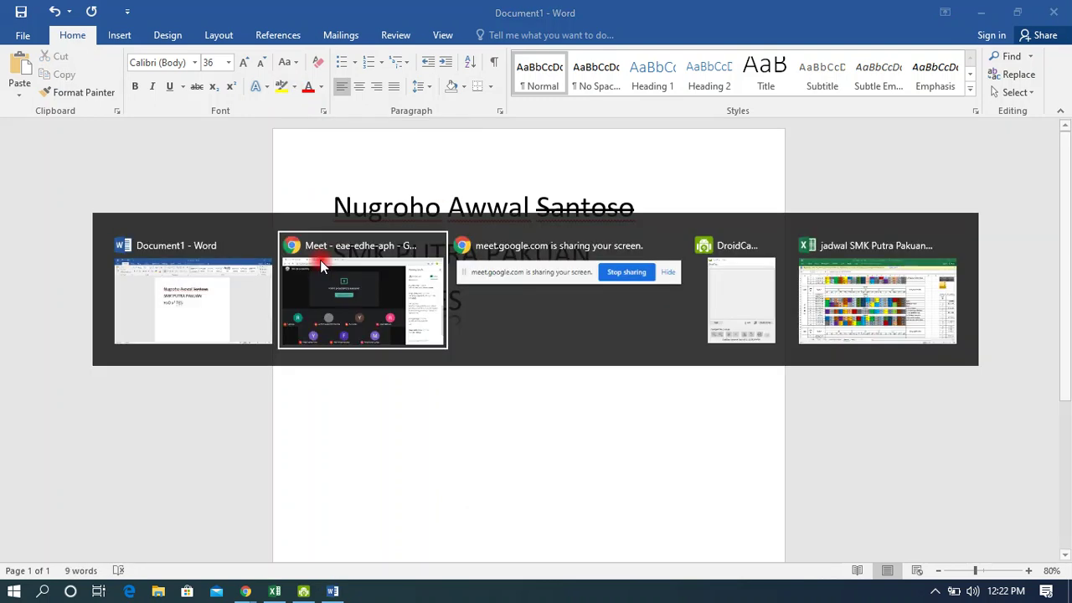
key("alt+Tab")
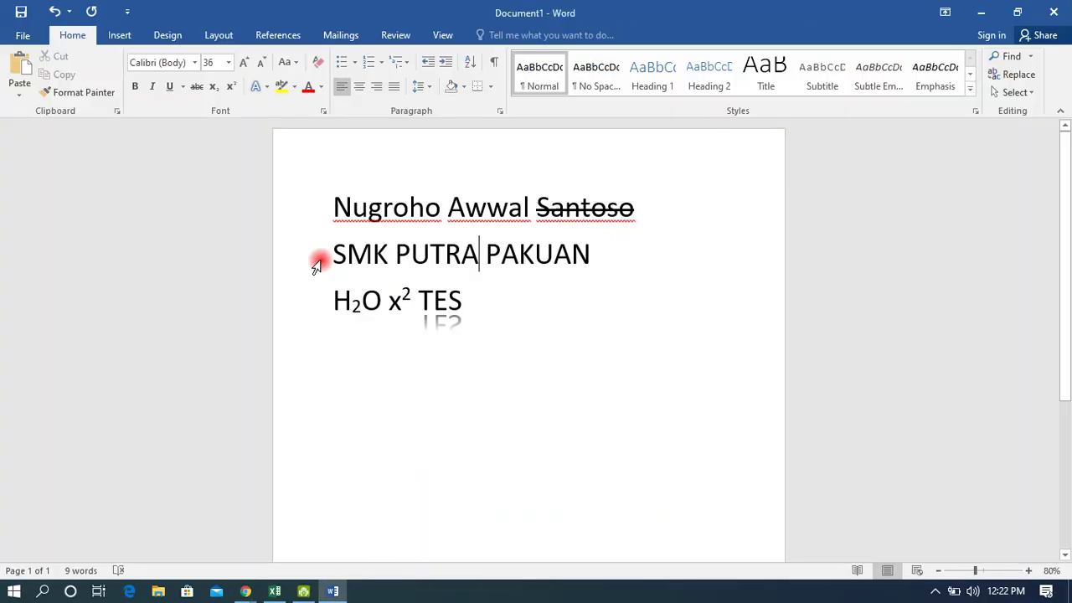
left_click_drag(334, 253, 557, 252)
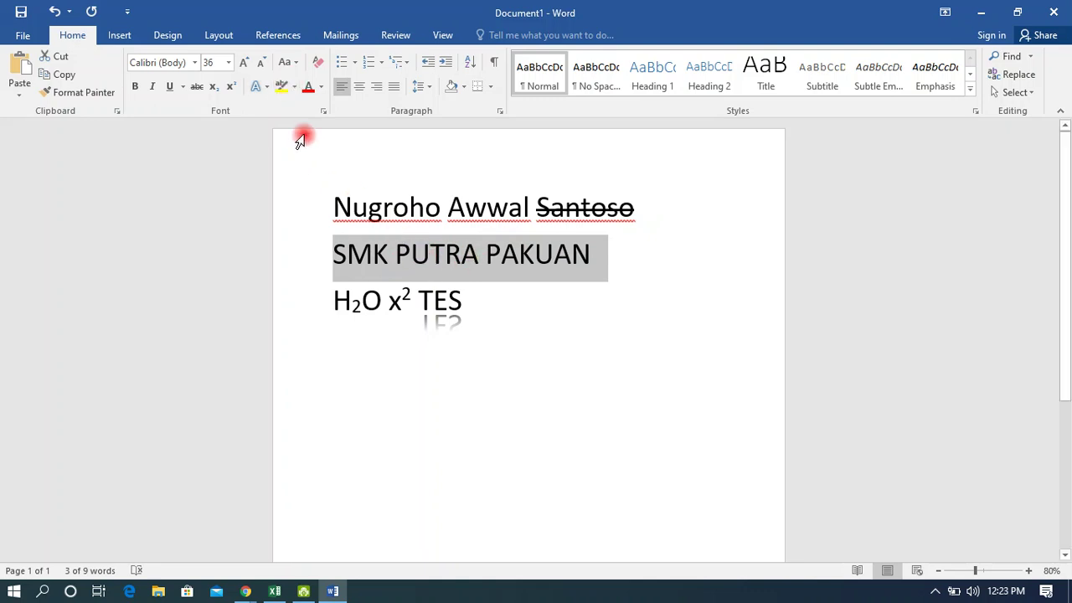
left_click(280, 88)
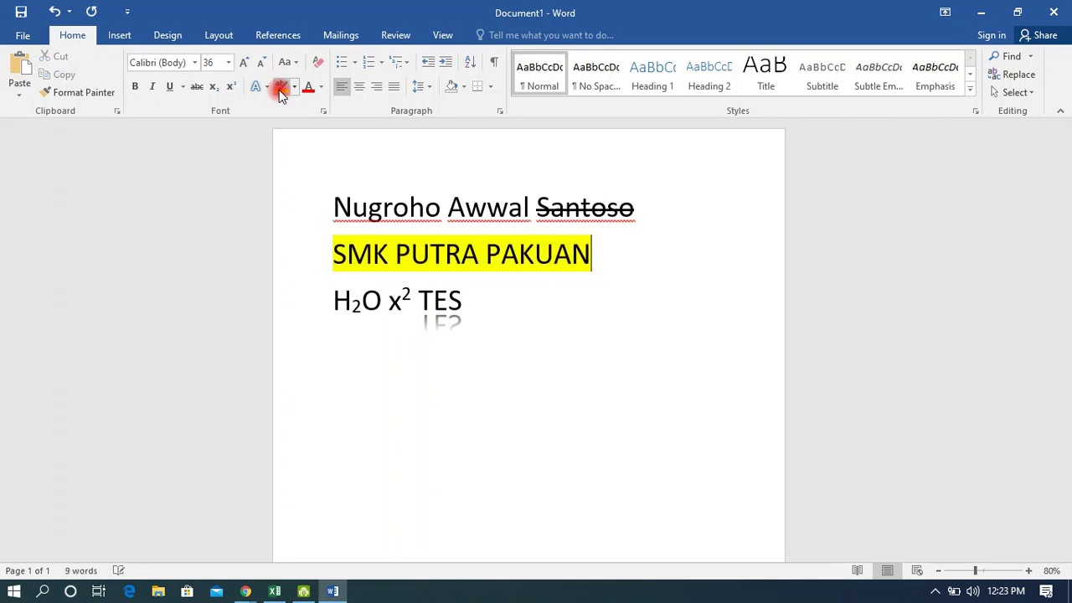
left_click(299, 87)
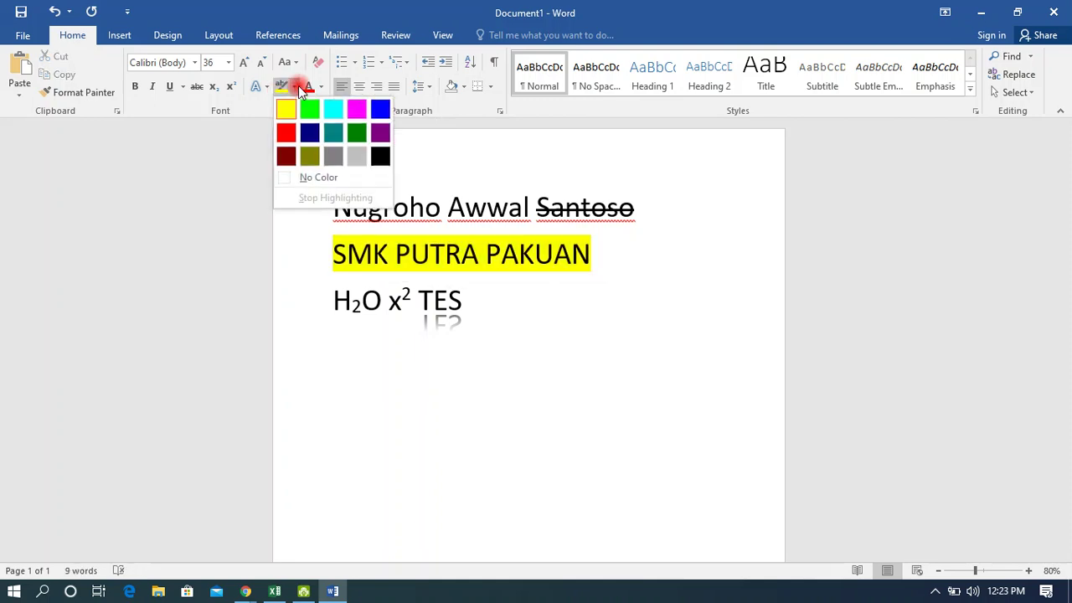
left_click(309, 109)
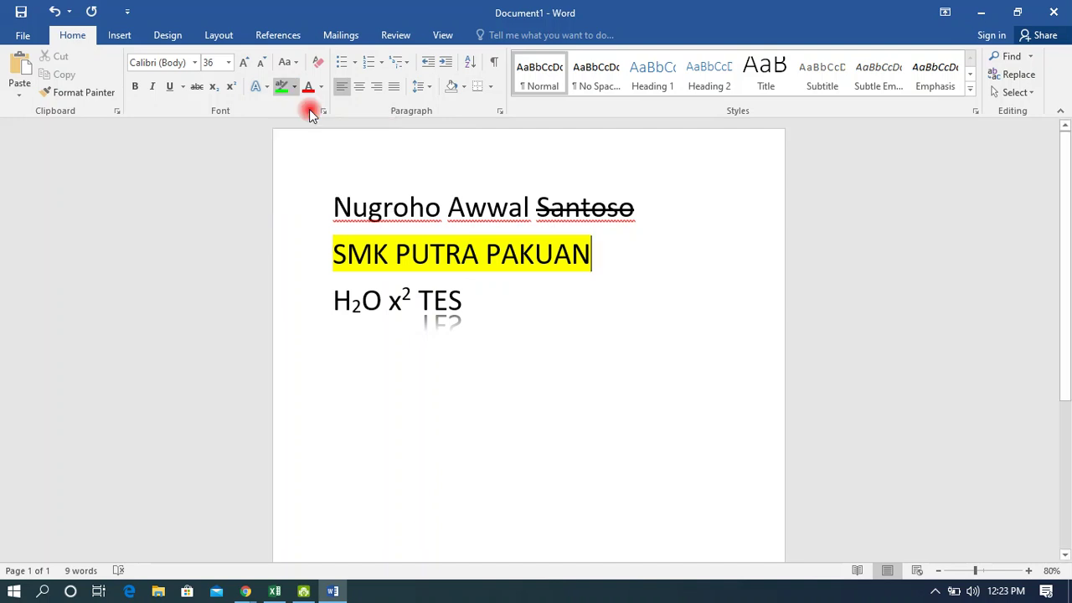
left_click_drag(345, 250, 525, 258)
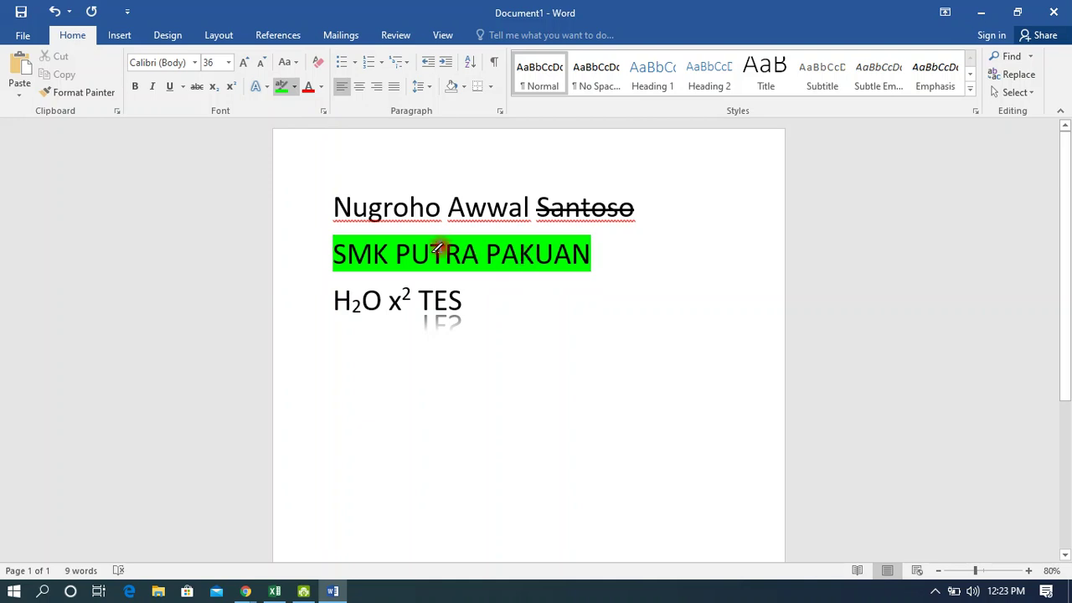
left_click(283, 87)
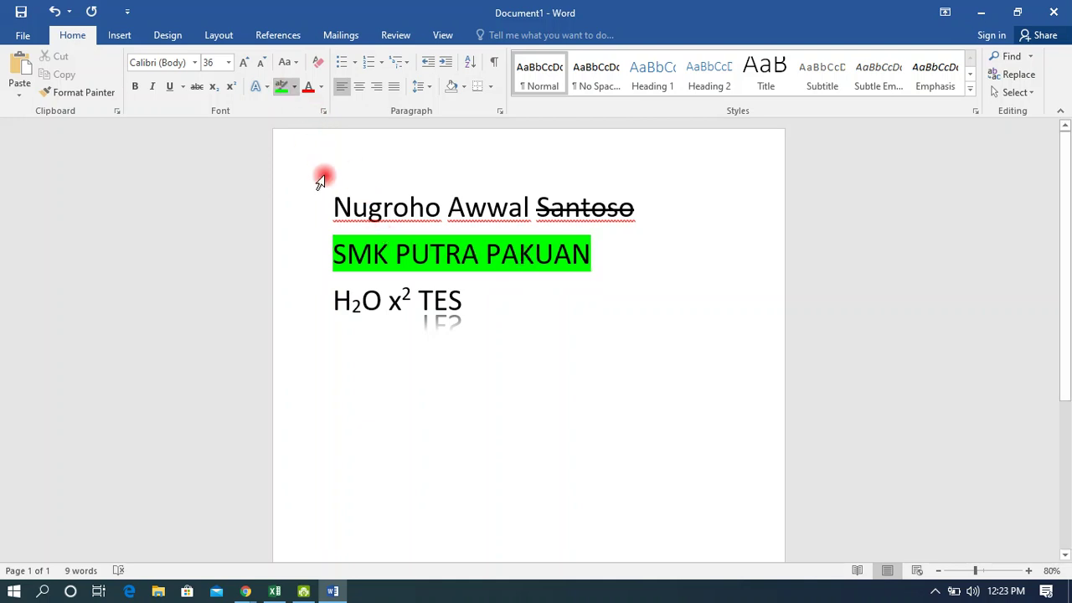
Highlight the whole name line in yellow.
left_click_drag(338, 200, 441, 200)
left_click(283, 87)
left_click_drag(323, 206, 638, 202)
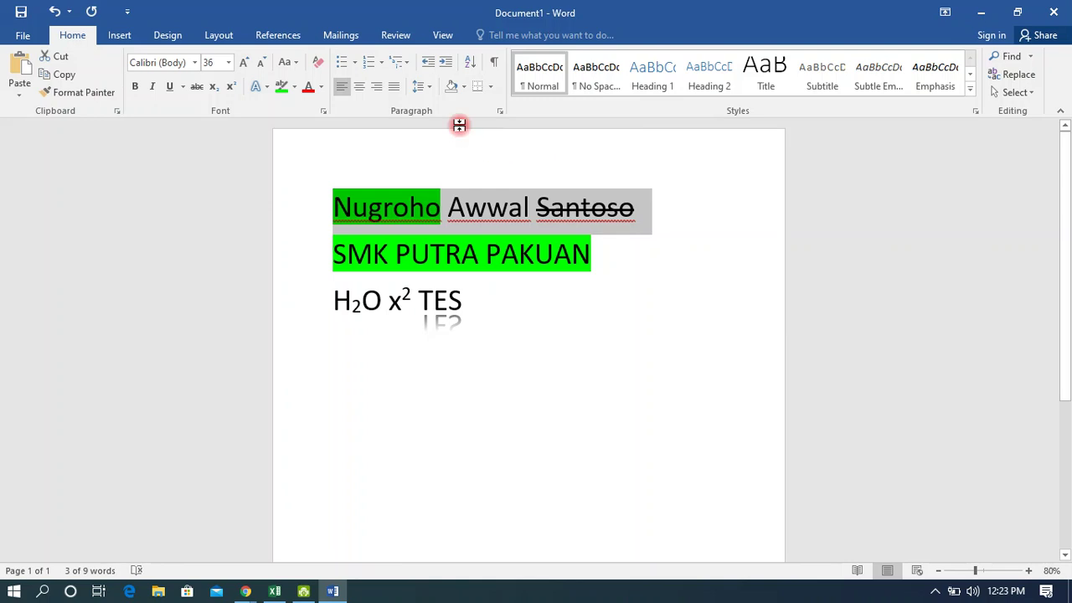
left_click(296, 87)
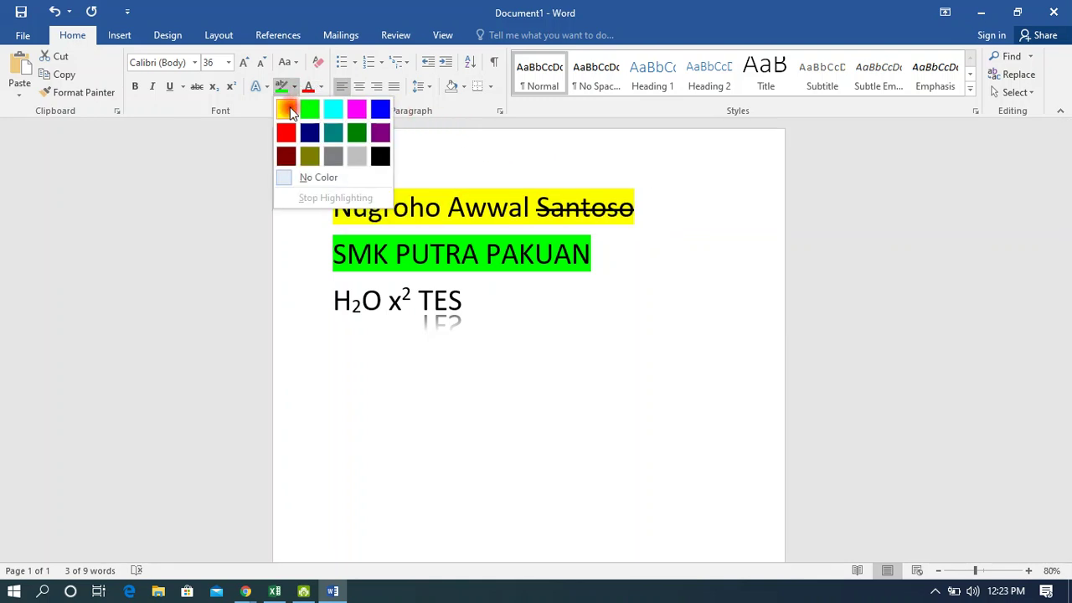
left_click(285, 108)
key("Right")
Give the H₂O x² TES line a red highlight.
left_click(608, 246)
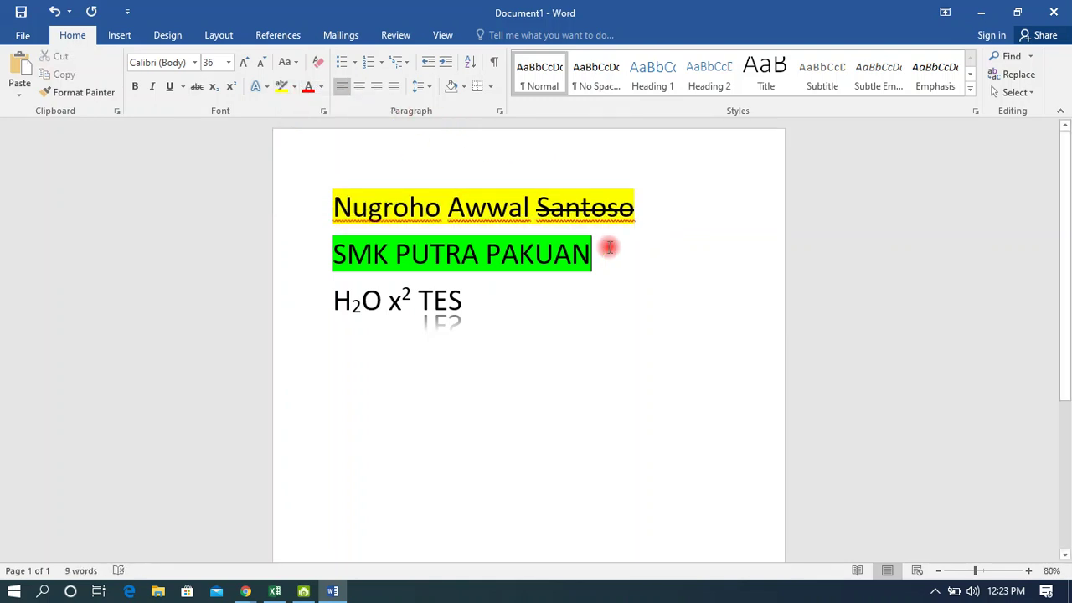
left_click(294, 87)
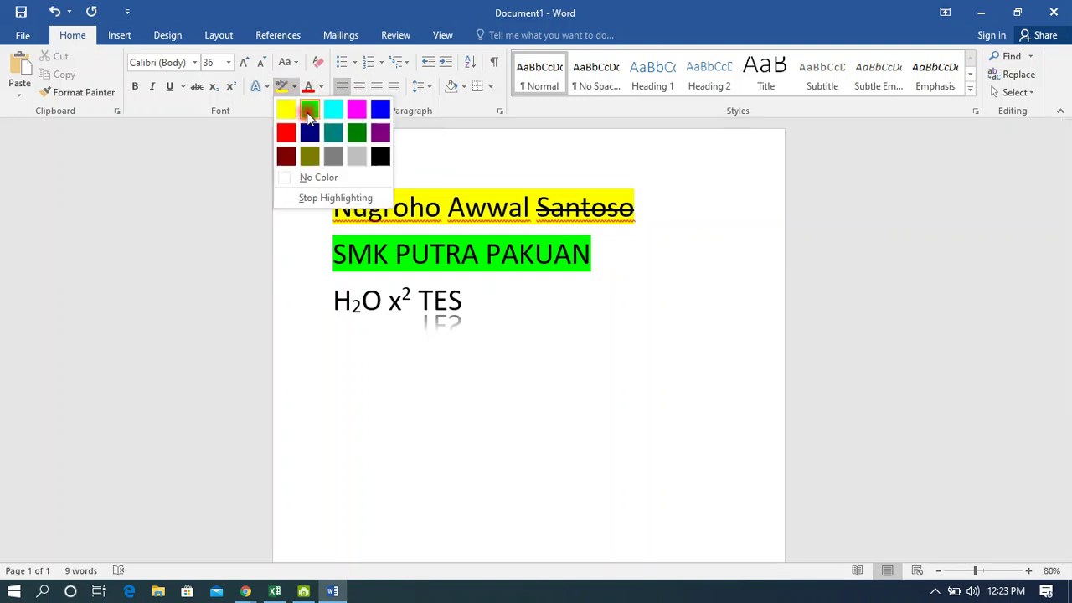
left_click(289, 132)
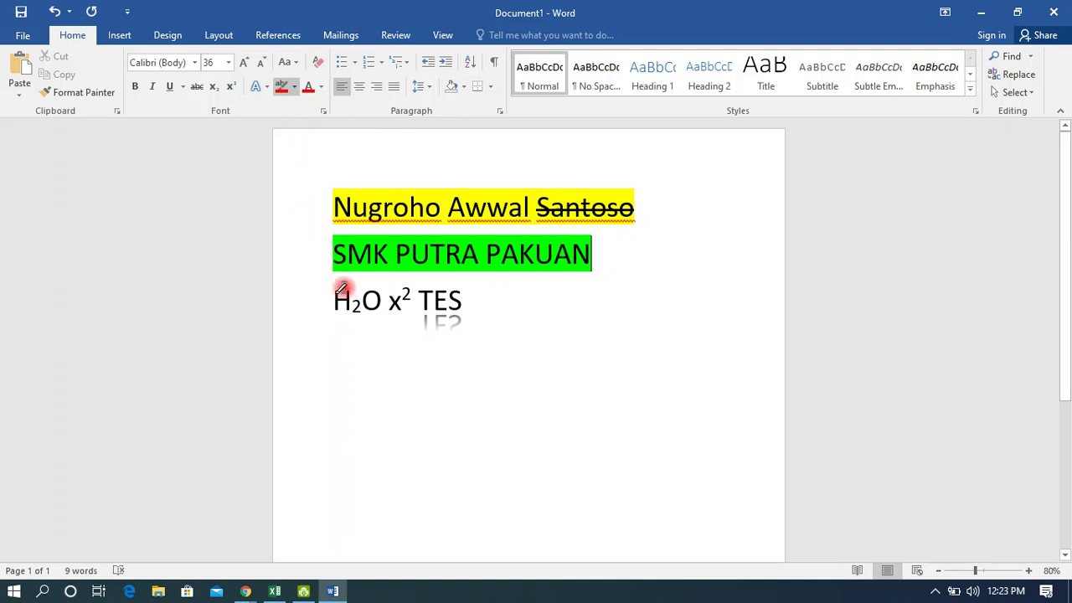
mouse_move(340, 299)
left_mouse_down()
mouse_move(407, 292)
mouse_move(469, 304)
left_mouse_up()
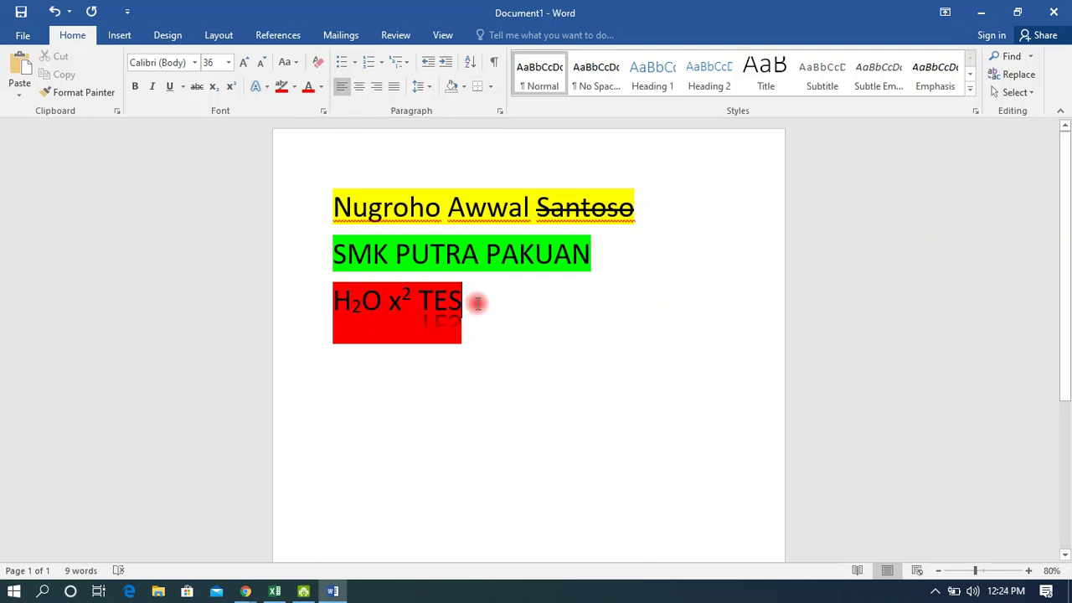
Set the H₂O x² TES font colour to Yellow from Standard Colors, after briefly trying white.
left_click_drag(477, 301, 347, 304)
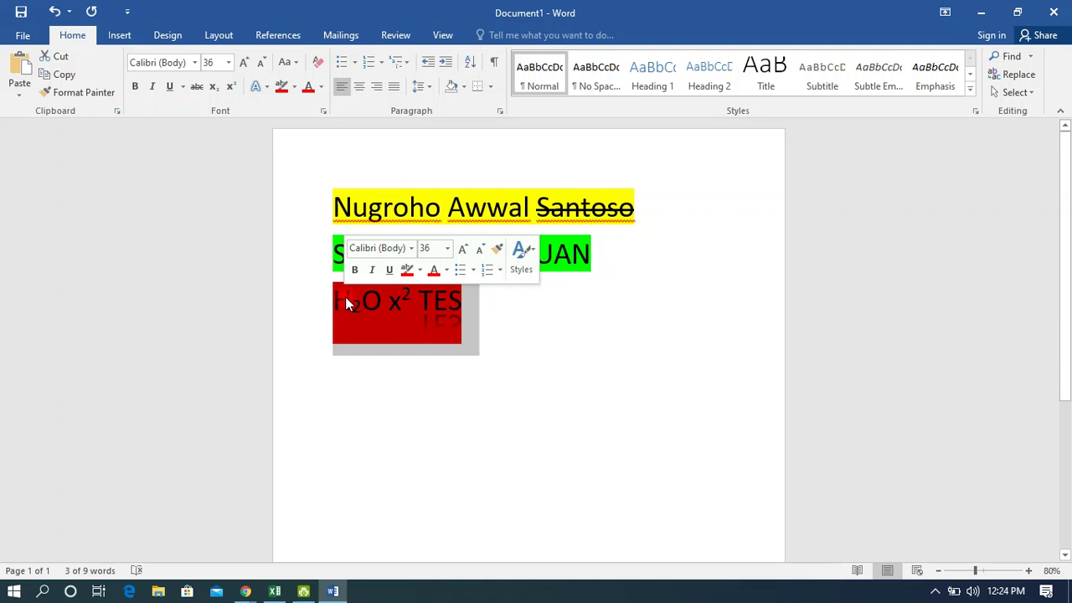
left_click(324, 87)
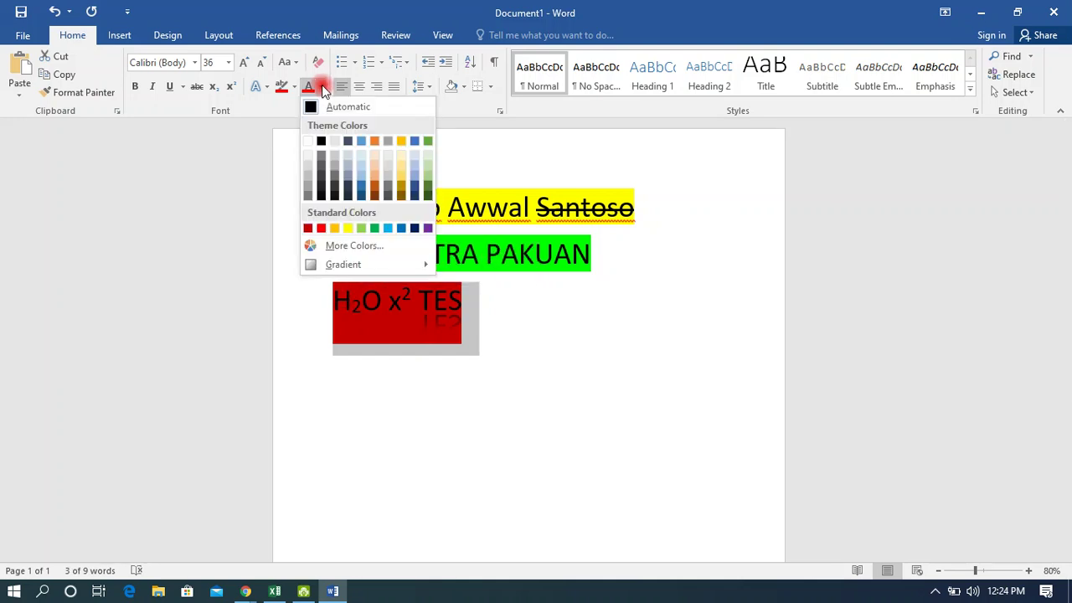
left_click(309, 142)
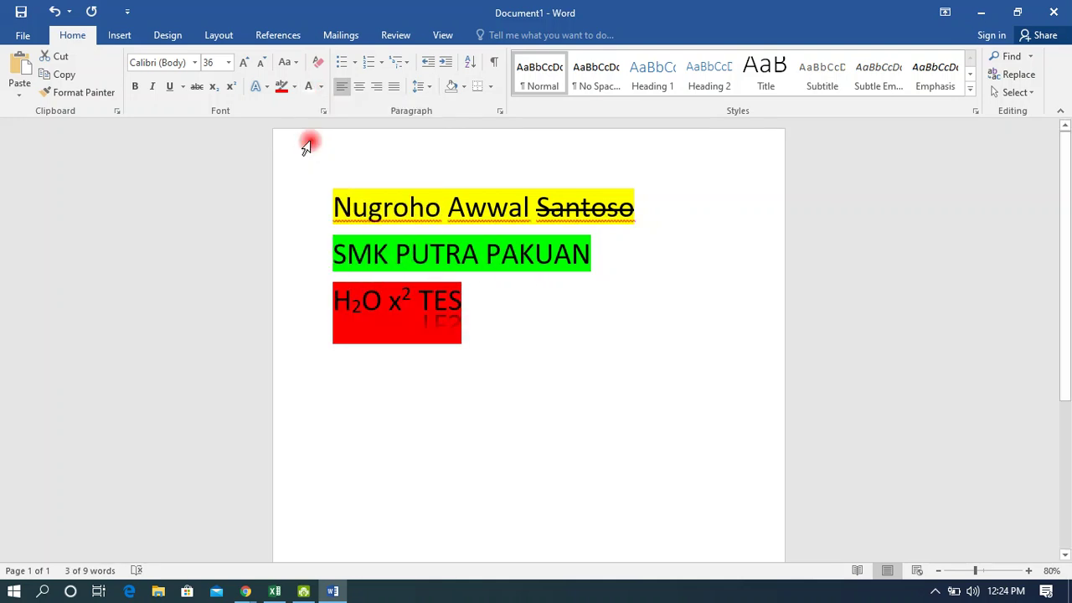
left_click(321, 87)
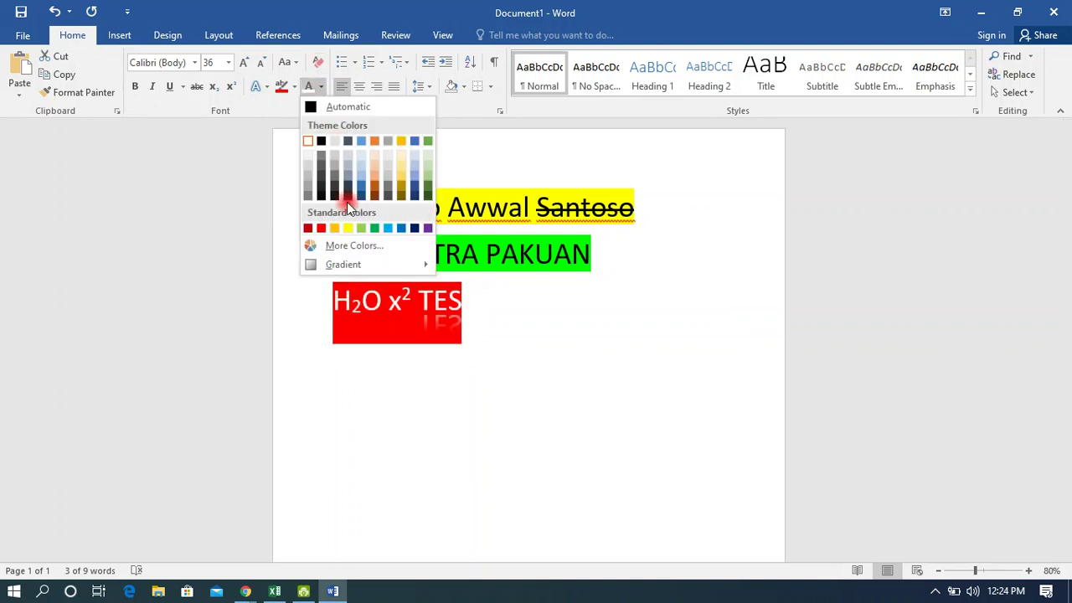
left_click(348, 229)
left_click(564, 344)
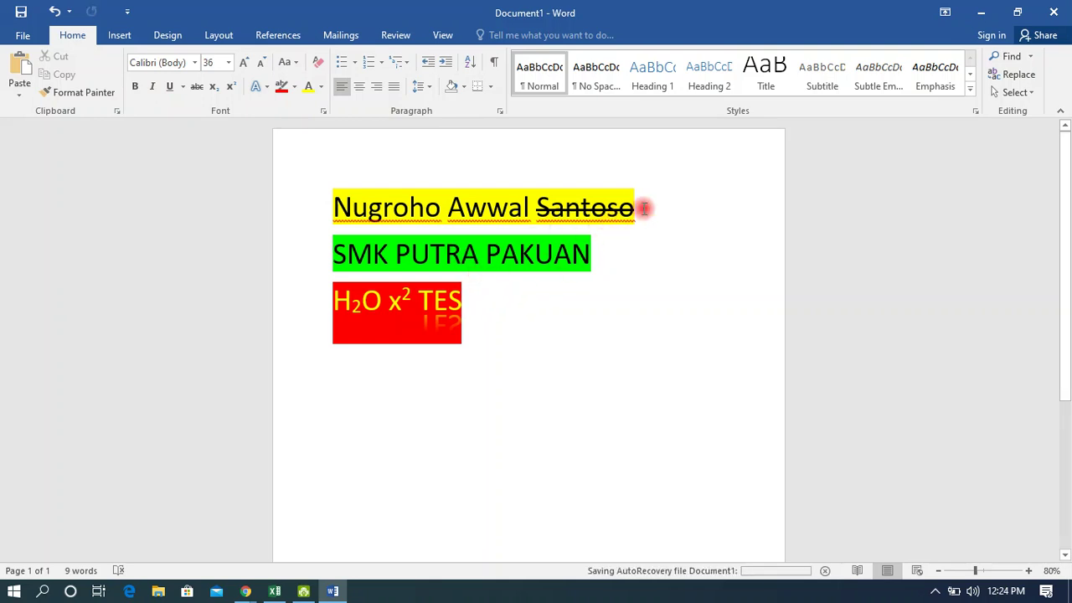
left_click(597, 254)
Clear all formatting from the SMK PUTRA PAKUAN line and set its highlight to No Color.
left_click_drag(598, 253, 321, 238)
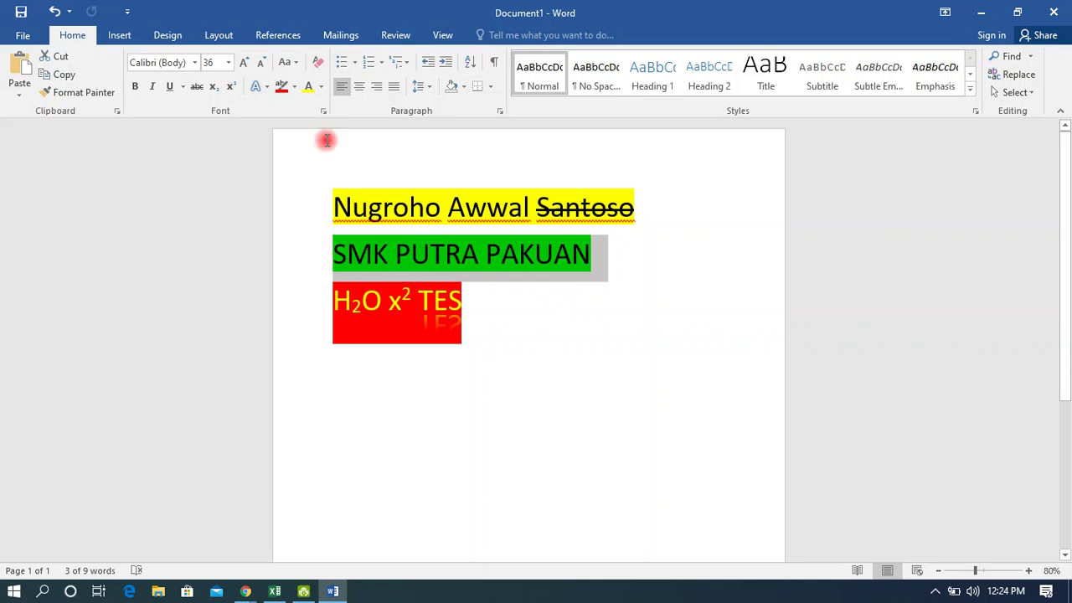
left_click(318, 63)
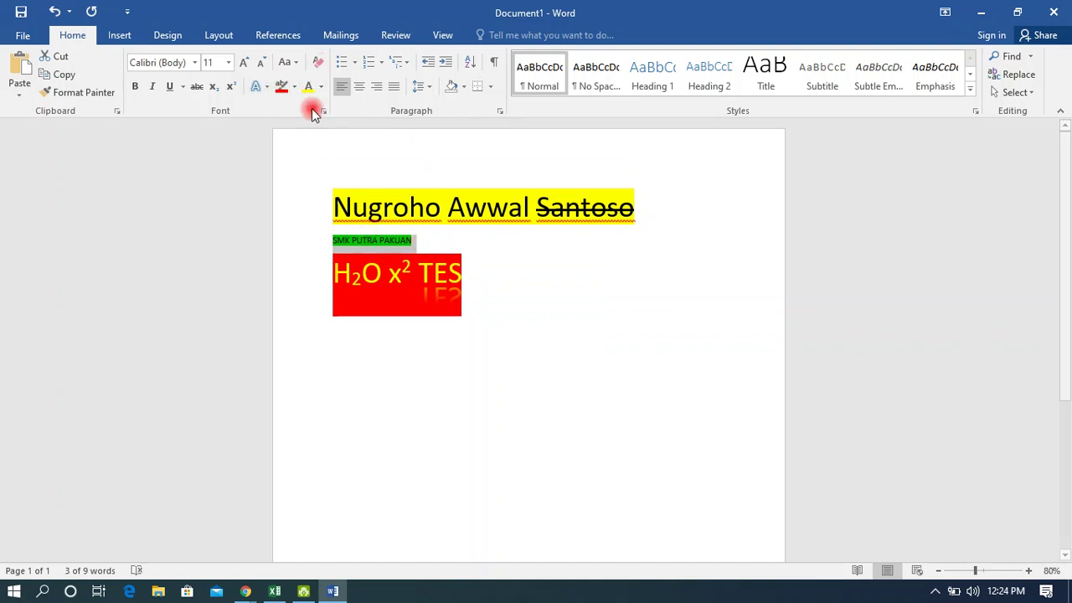
left_click(294, 86)
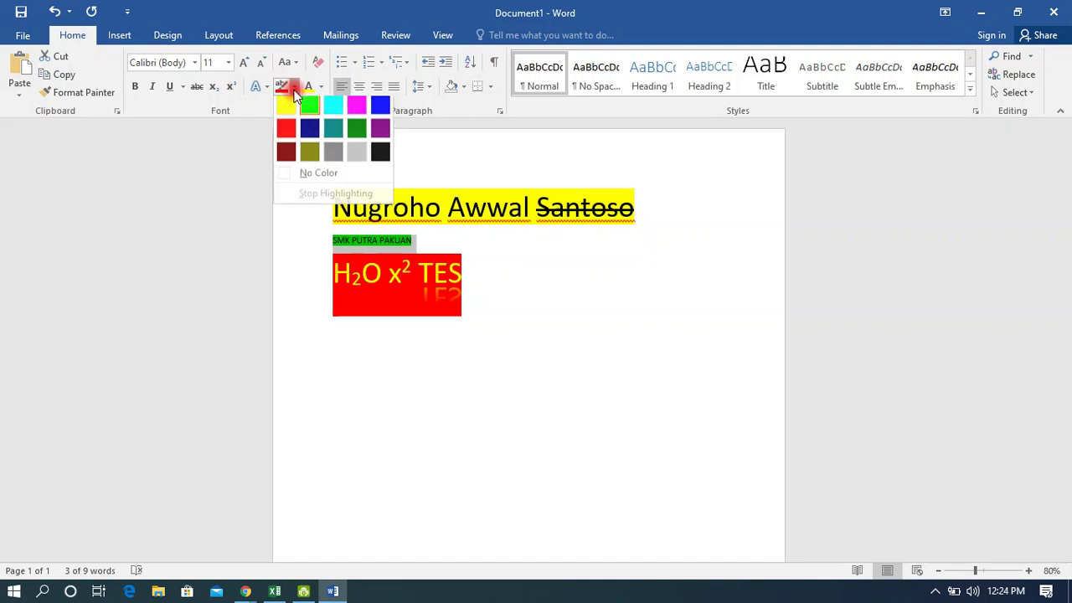
left_click(302, 176)
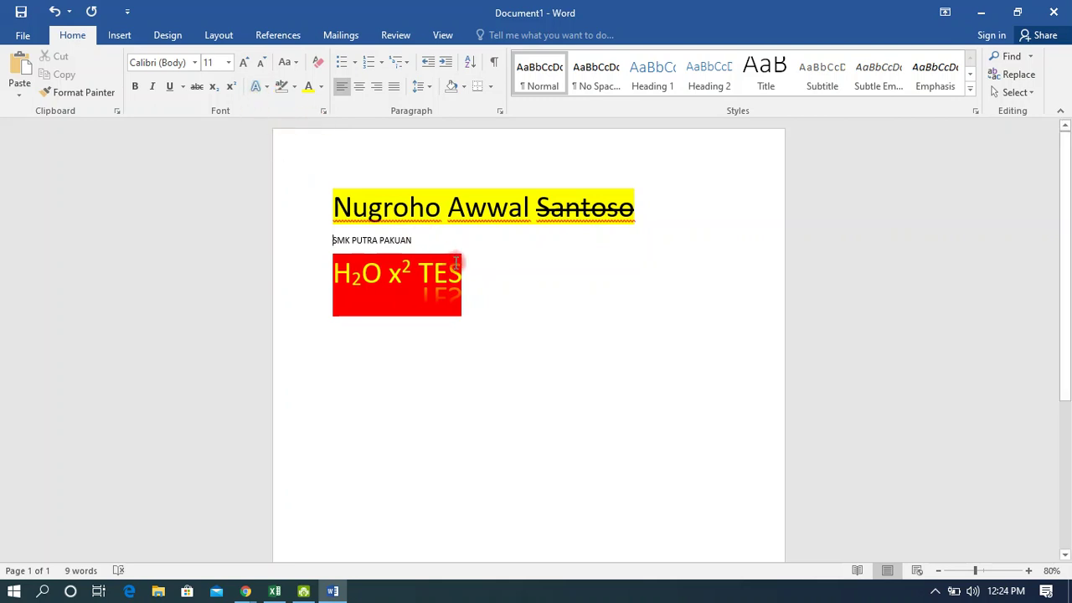
left_click_drag(415, 240, 332, 241)
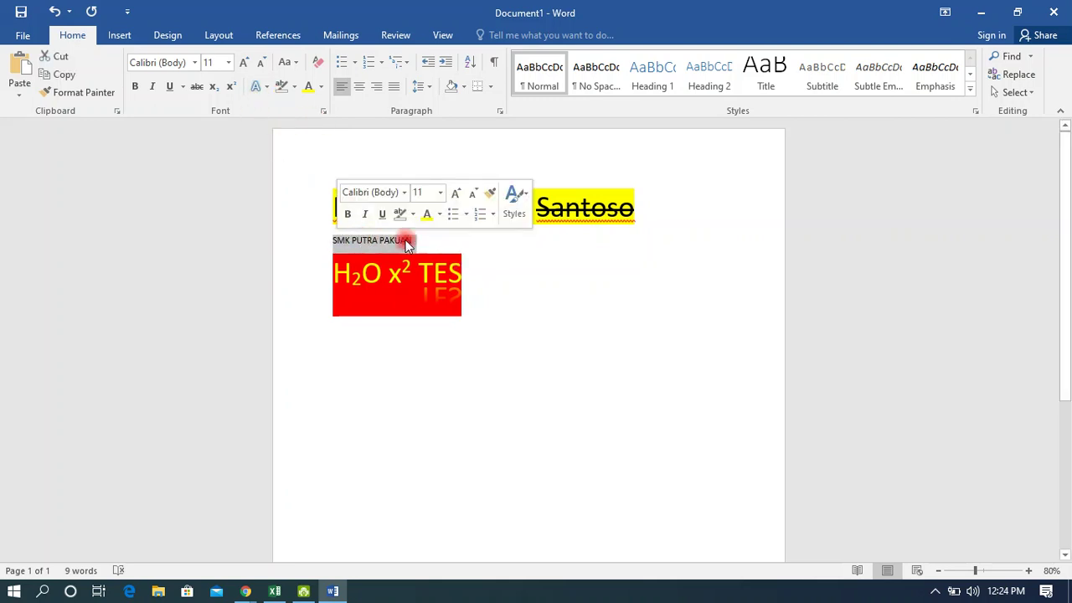
left_click(426, 240)
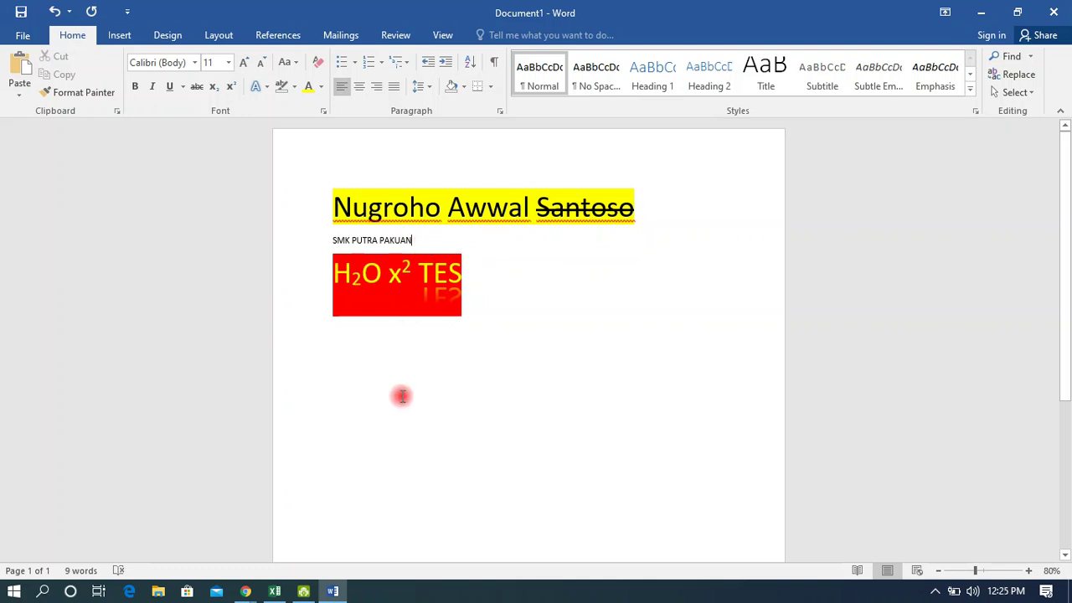
left_click(251, 591)
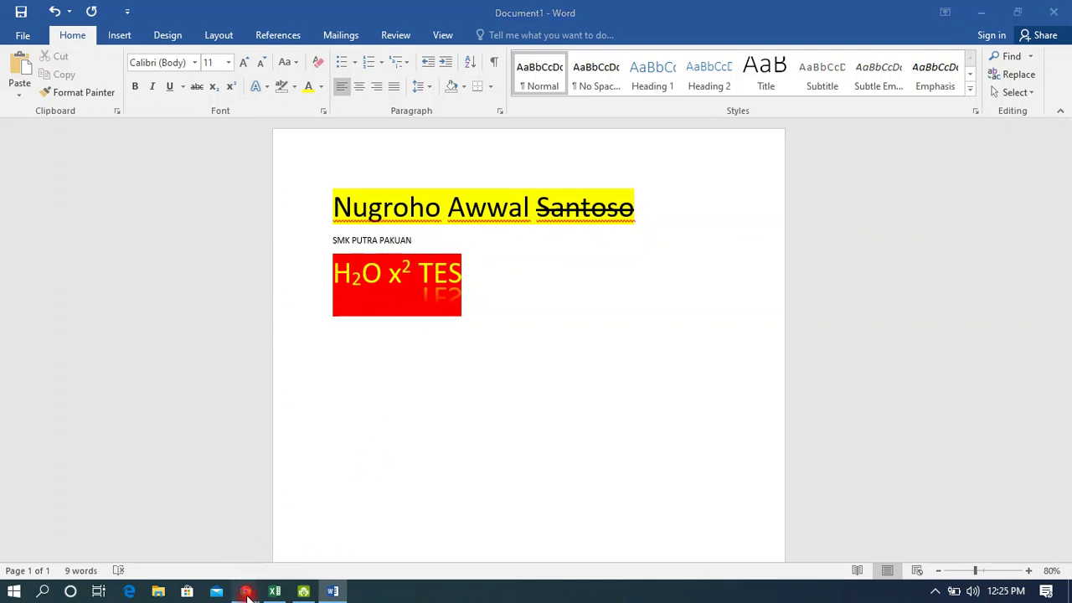
Return to the Google Meet call and list the 8 participants under People.
left_click(227, 559)
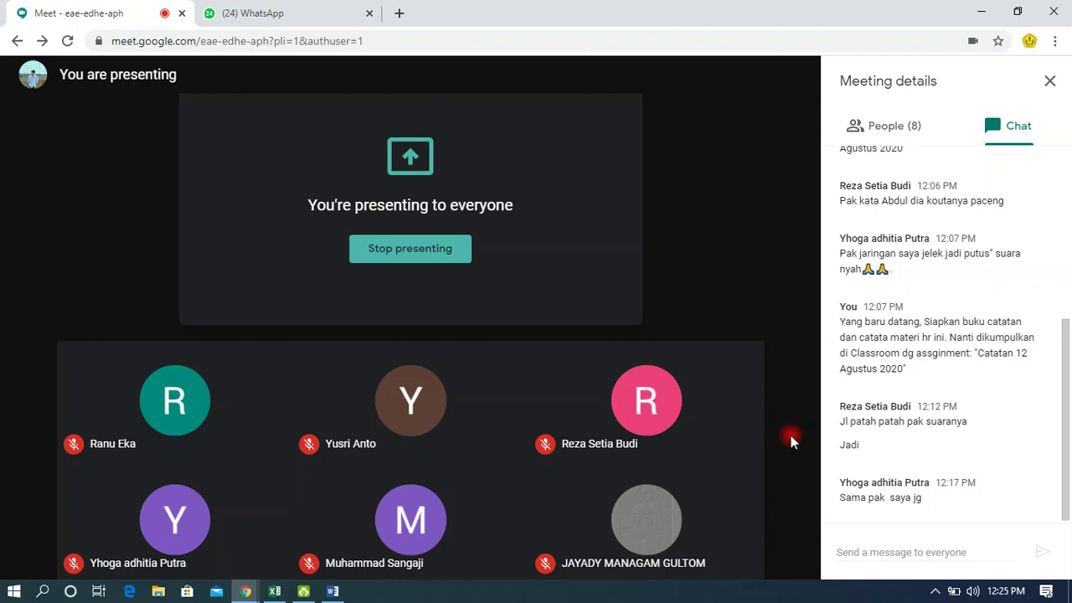
left_click(909, 138)
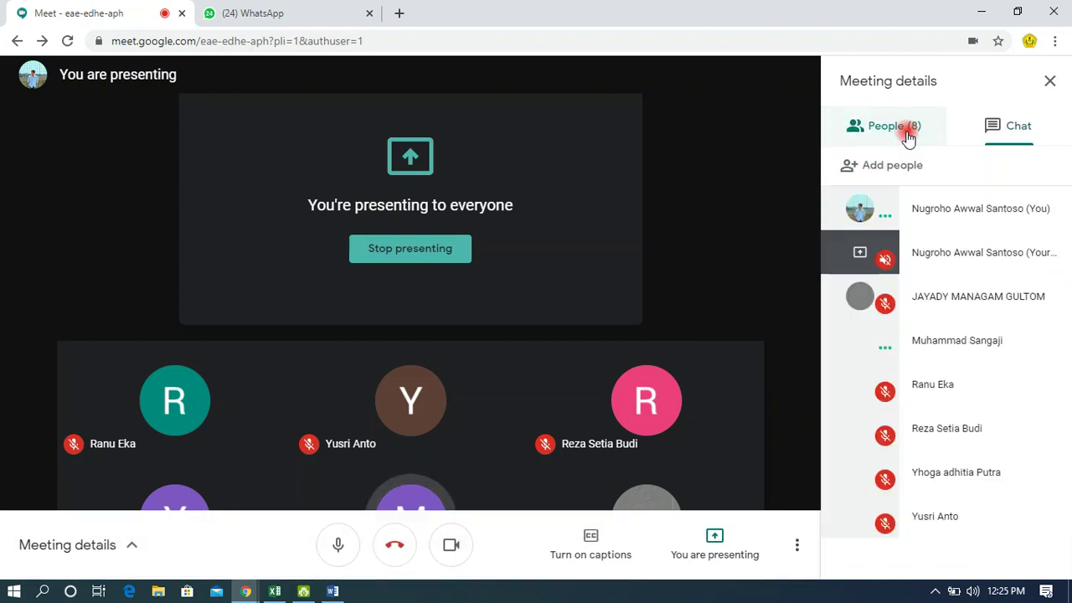